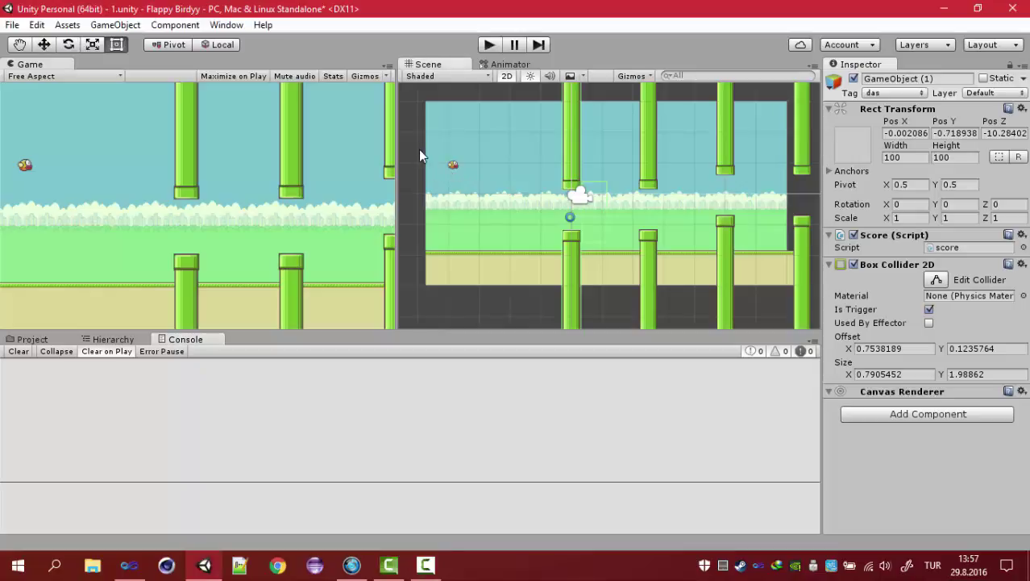
Step: Show the Hierarchy, expand Canvas and select its Text object reading 'Score: 0 HighScore: 0'
left_click(105, 339)
left_click(45, 340)
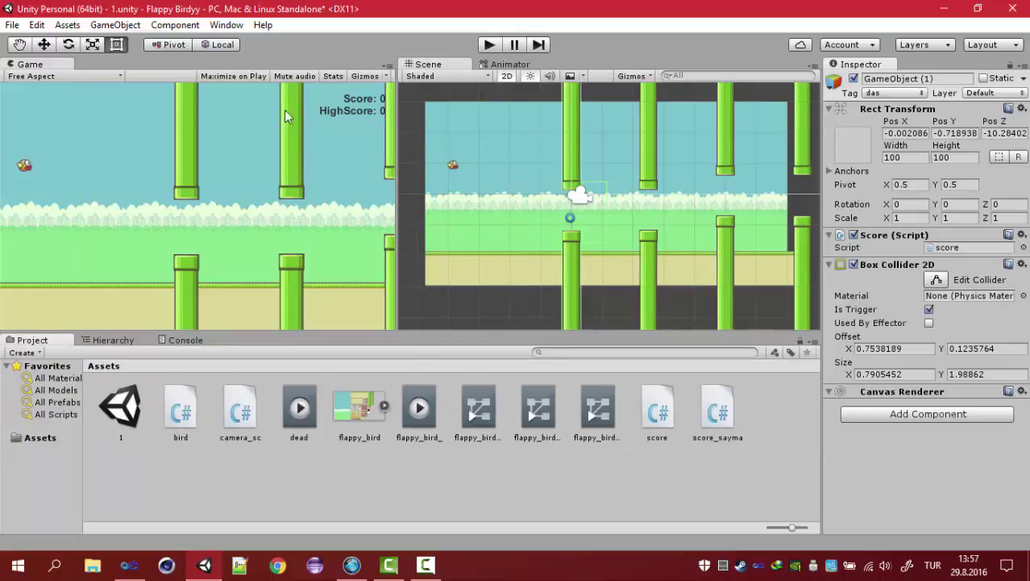
left_click(94, 341)
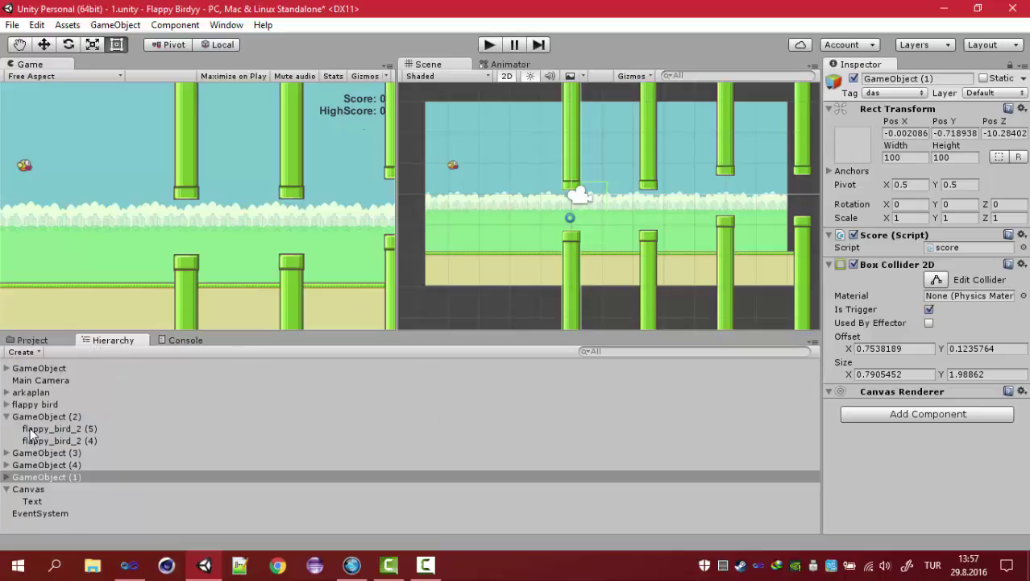
left_click(7, 416)
left_click(29, 466)
left_click(30, 477)
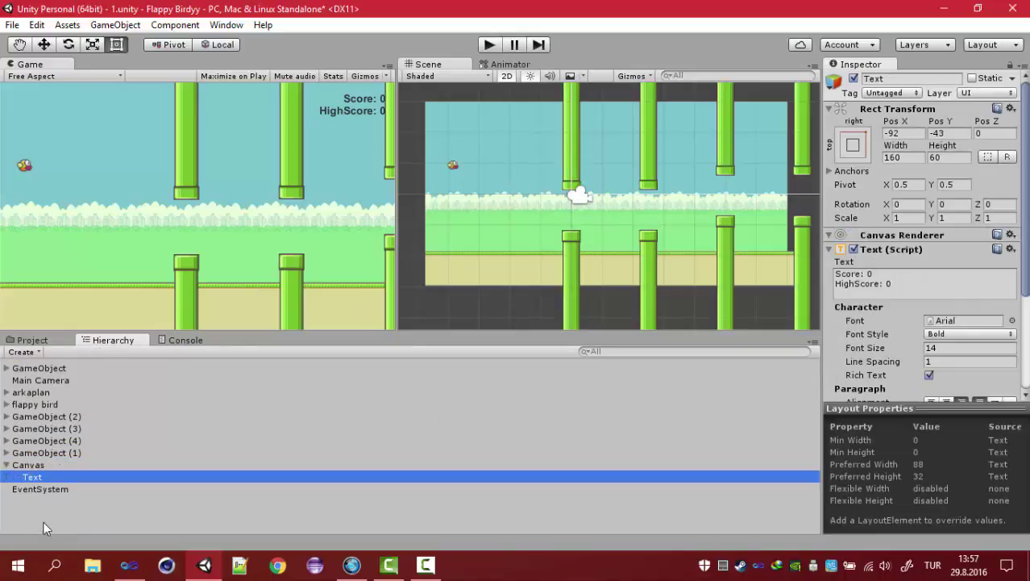
Step: Declare 'public UnityEngine.UI.Text text;' below high_score in score_sayma.cs and save the script
left_click(129, 564)
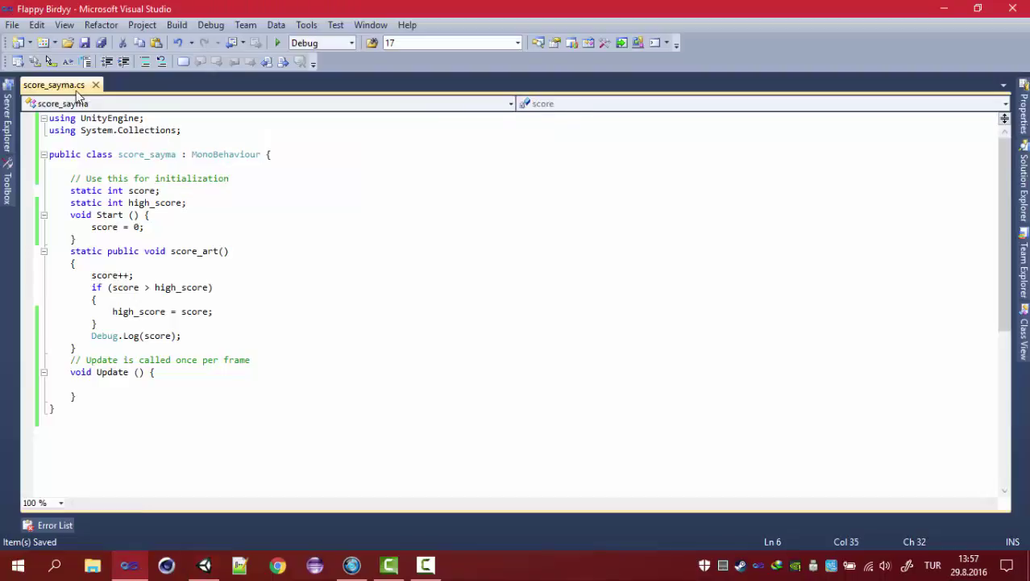
left_click(204, 203)
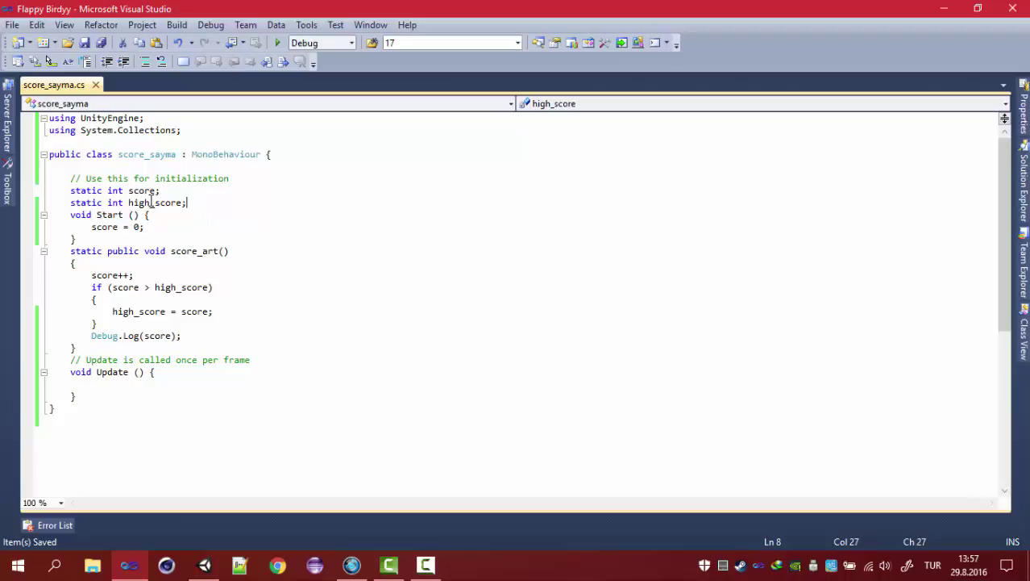
key("Return")
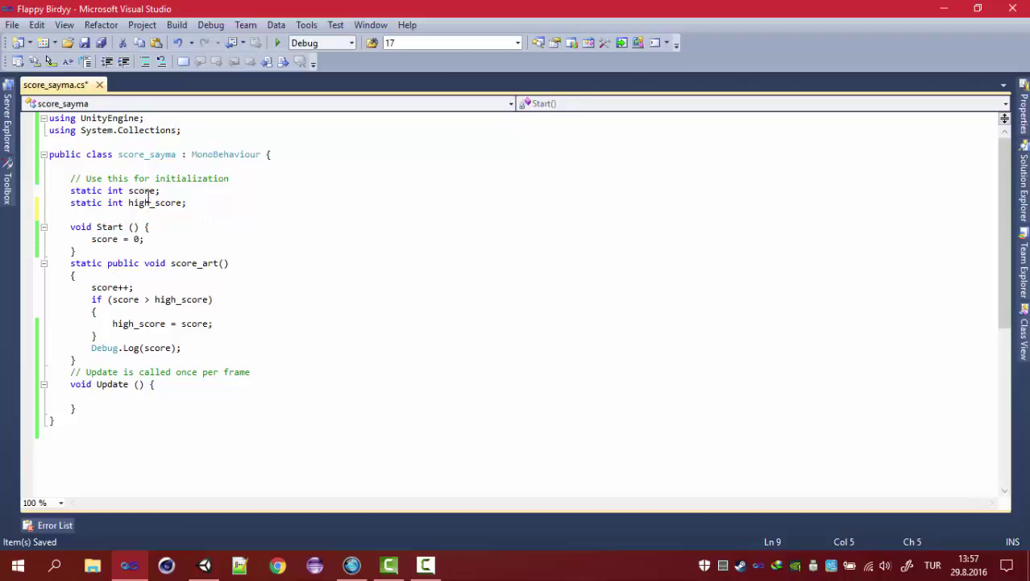
type("unit")
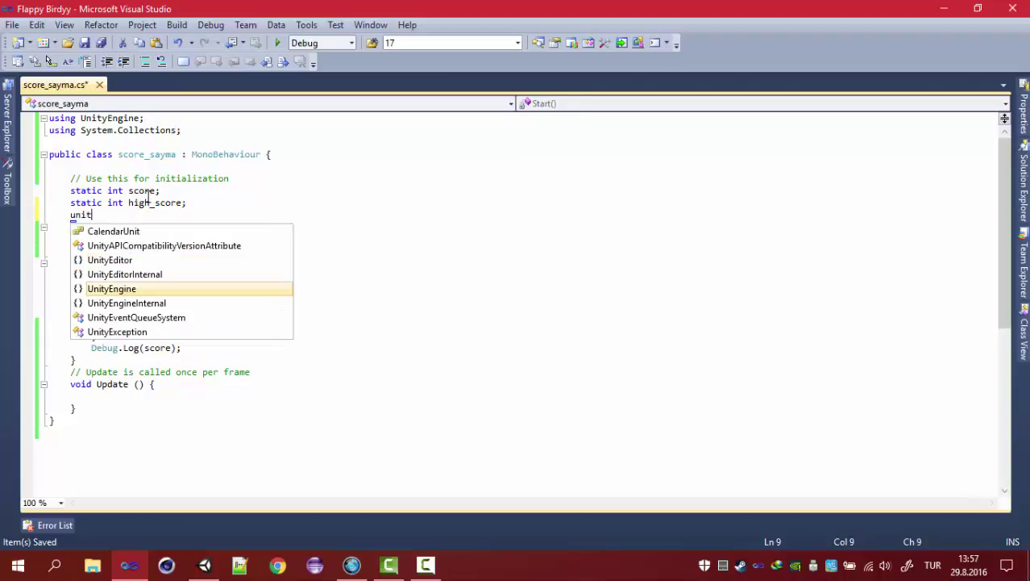
type(".UI.Text t")
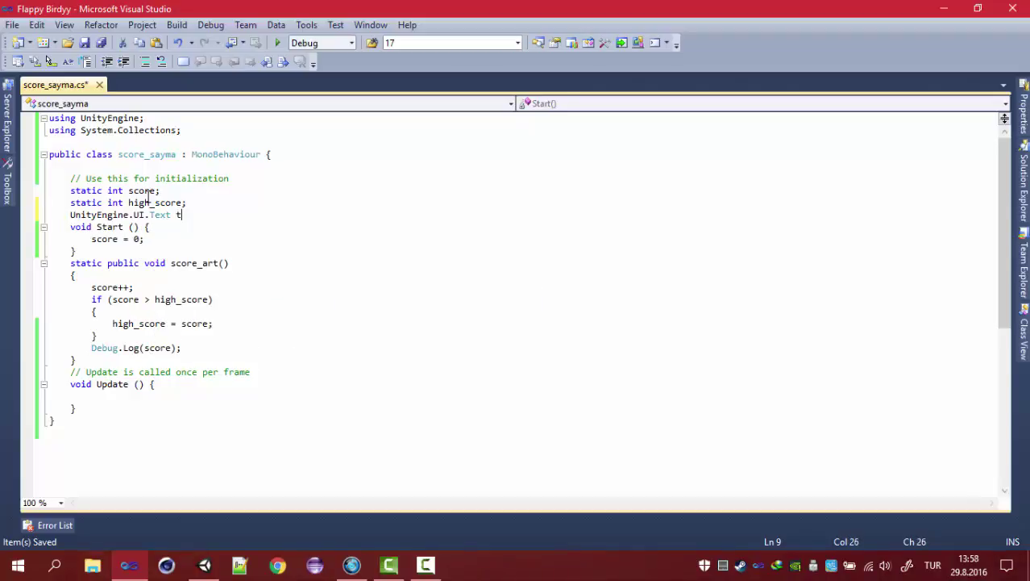
type(" ext;")
key("Left")
key("Left")
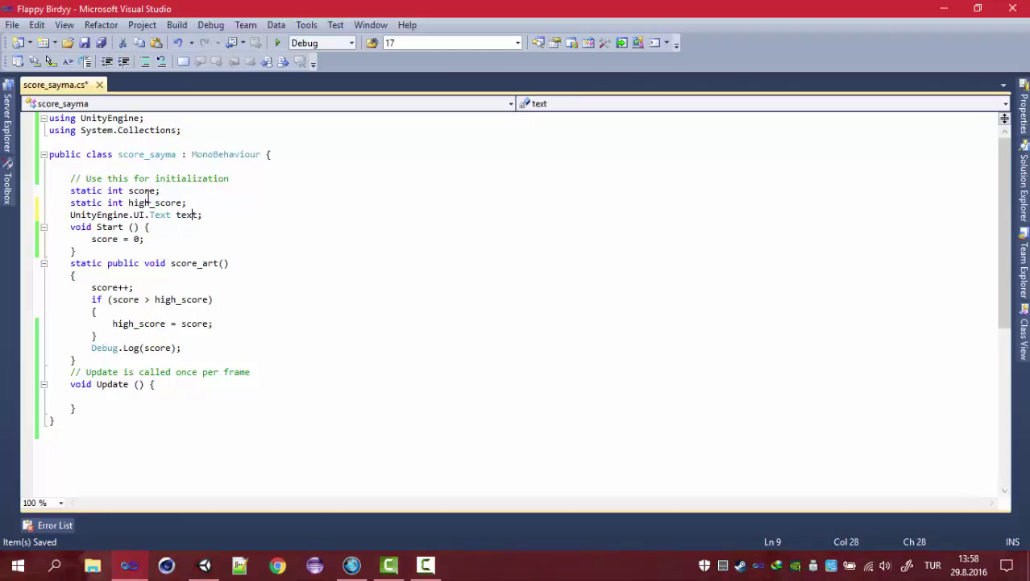
key("Left")
key("Left")
key("Left")
key("Left")
key("Left")
key("Left")
key("Left")
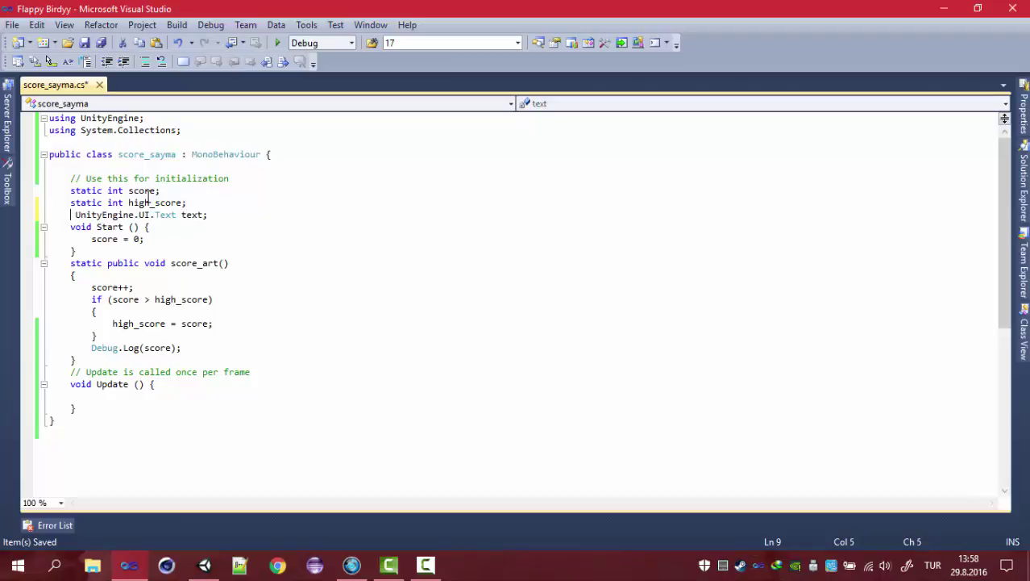
type("public")
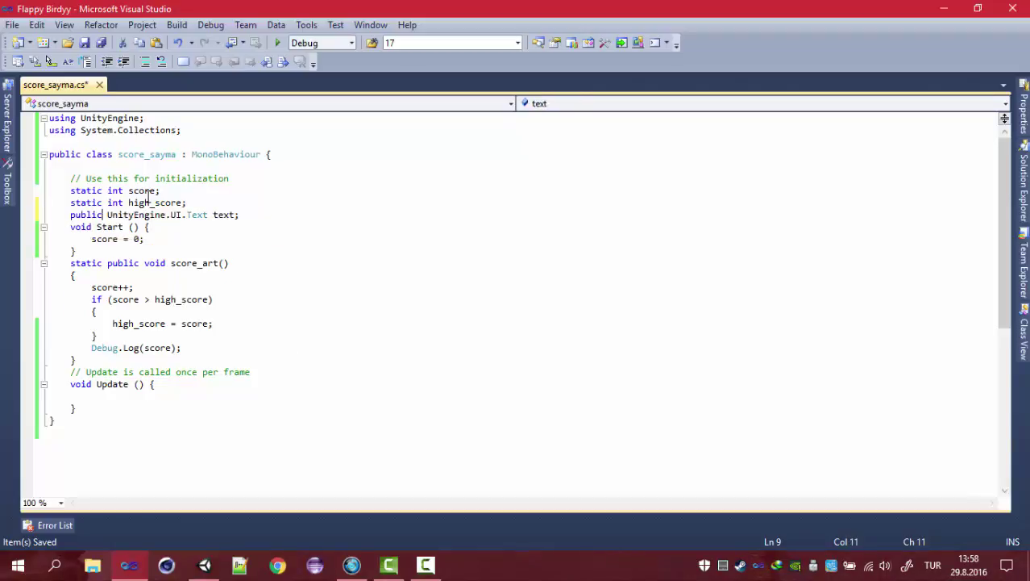
key("ctrl+s")
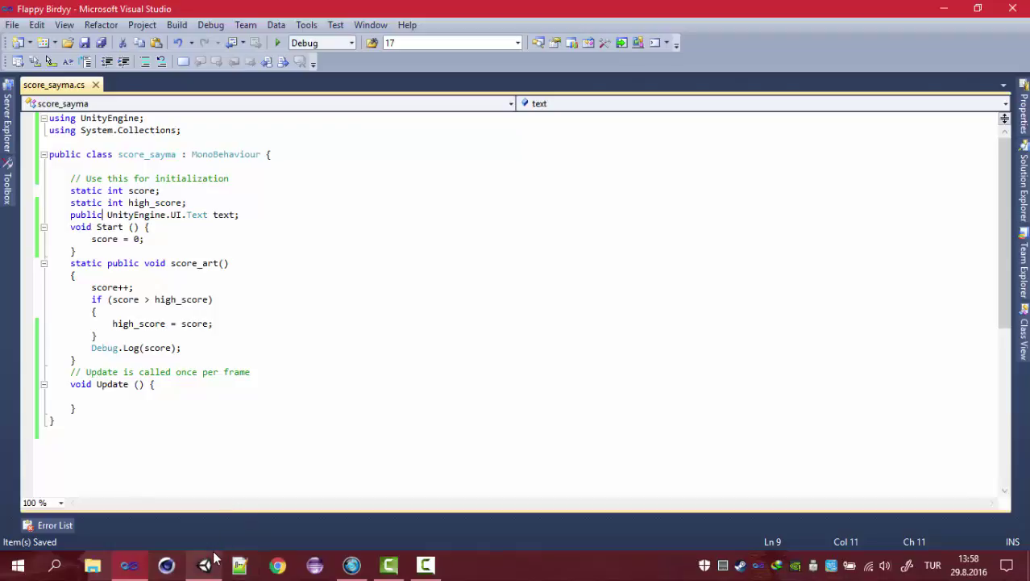
left_click(208, 563)
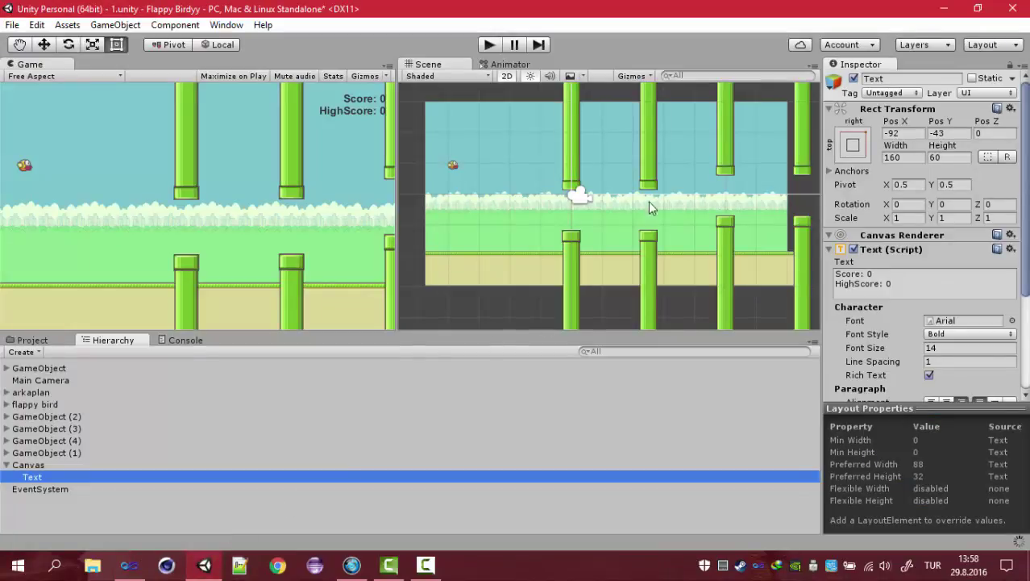
Step: Assign the scene's Canvas Text object to the Score_sayma component's Text field
scroll(924, 242, "down", 5)
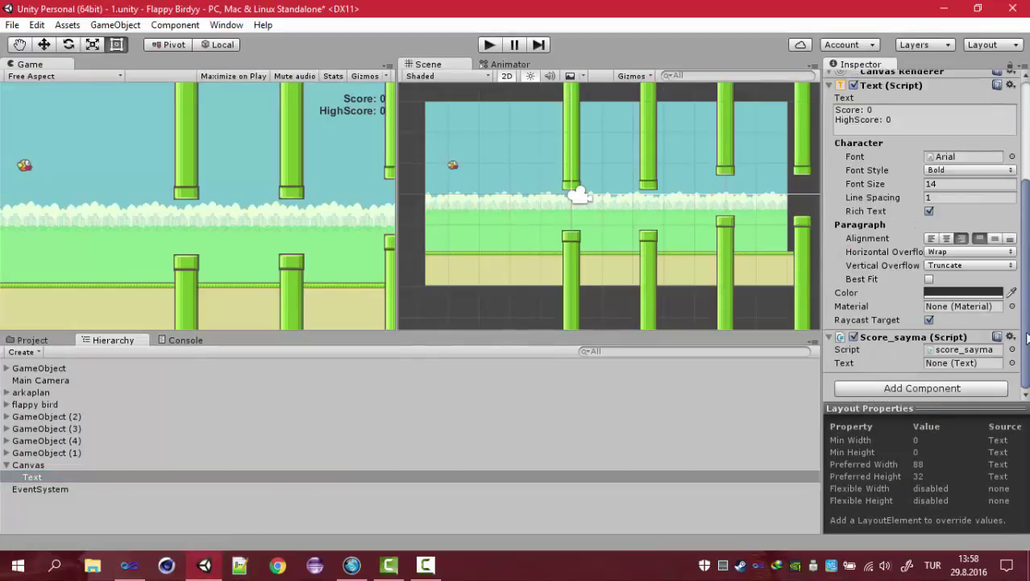
left_click(1012, 363)
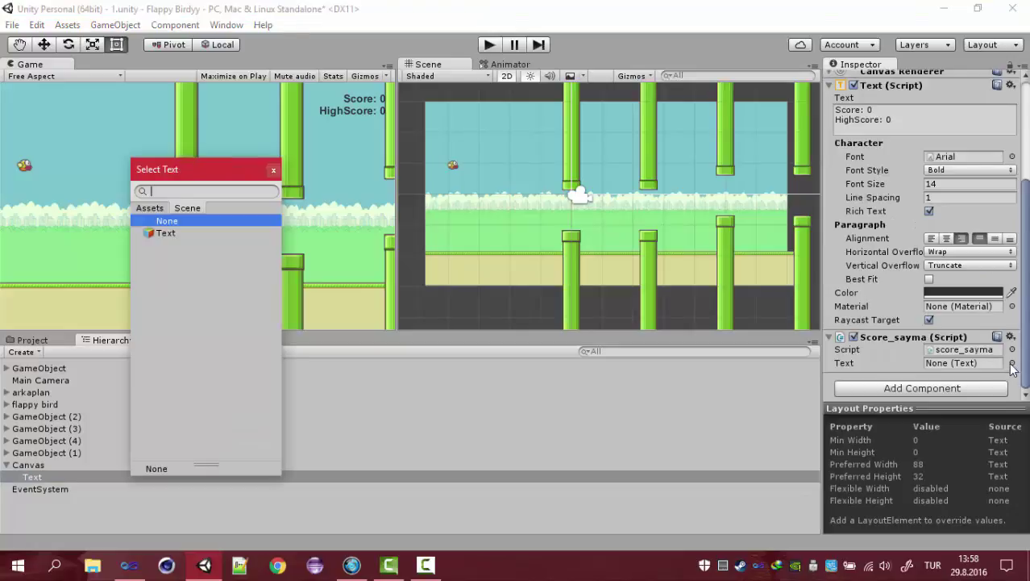
left_click(191, 234)
double_click(187, 233)
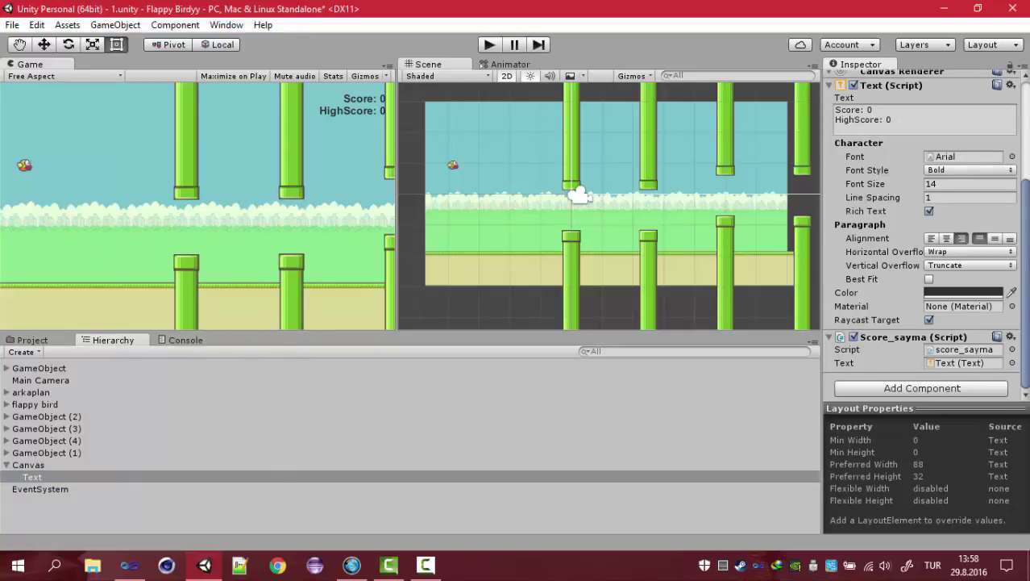
left_click(964, 363)
Step: Inside Update() in score_sayma.cs, begin the statement text.text using IntelliSense
left_click(138, 564)
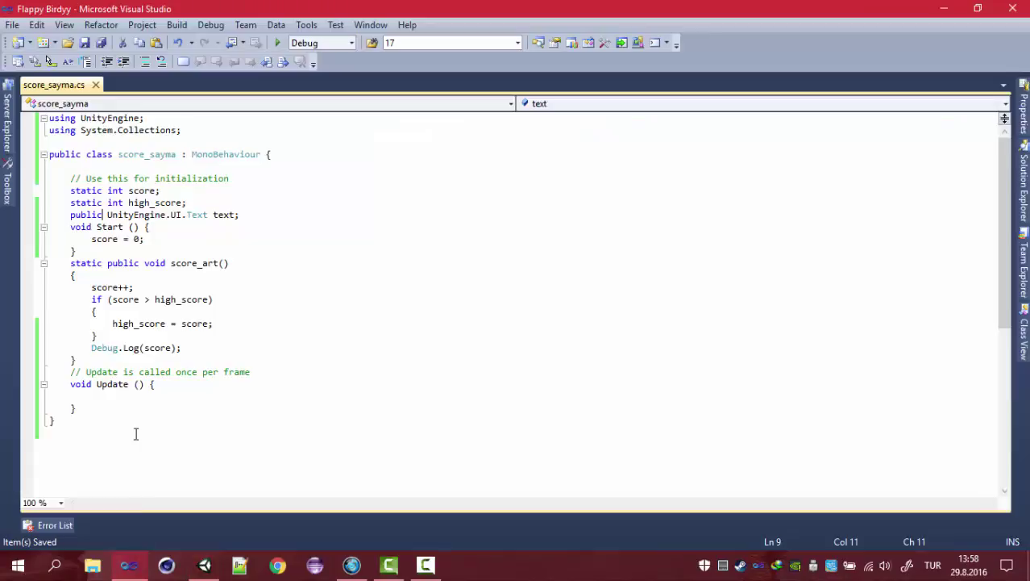
left_click(156, 408)
left_click(157, 395)
type("t")
type("ext.")
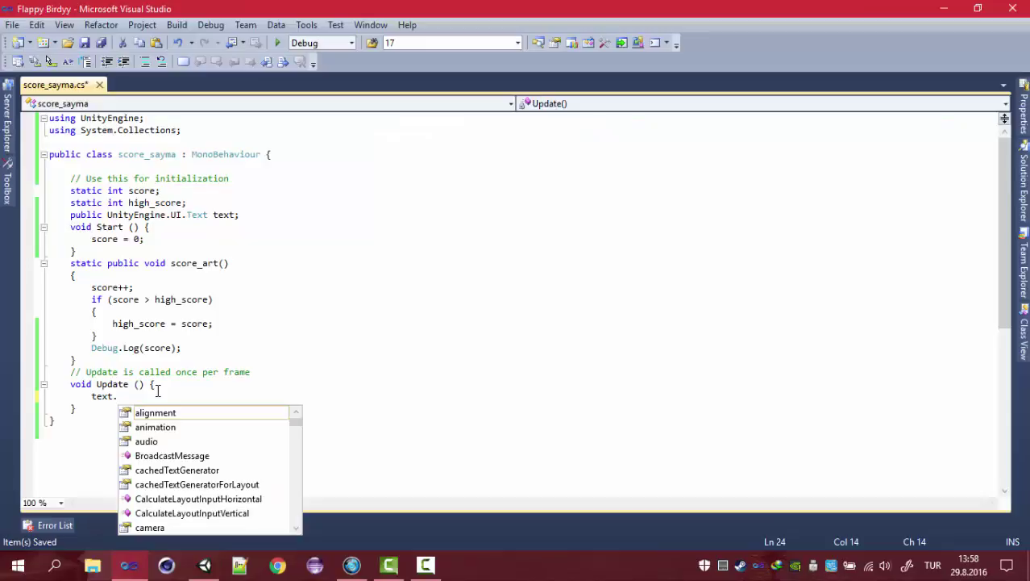
type("te")
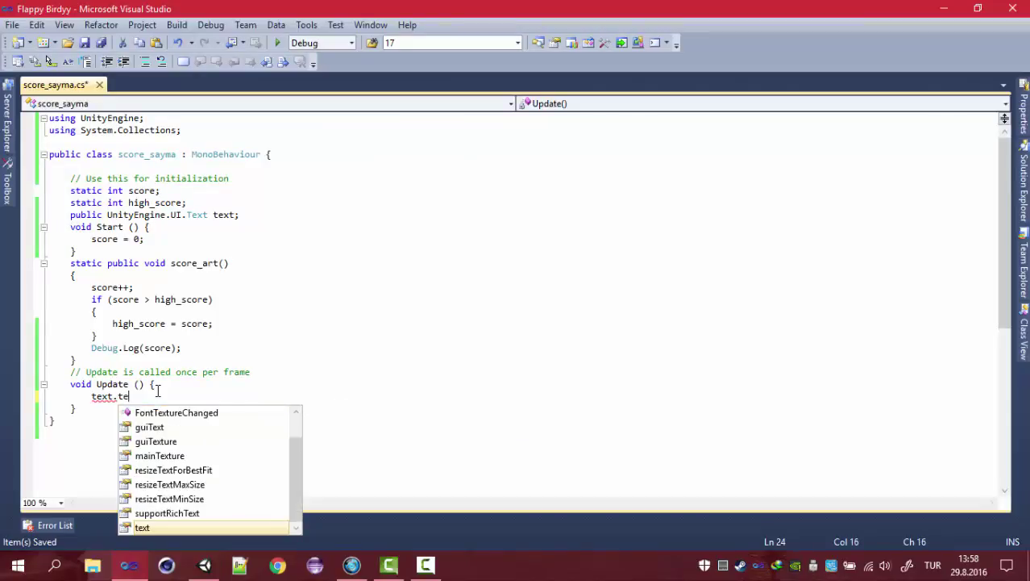
key("BackSpace")
key("Down")
key("Return")
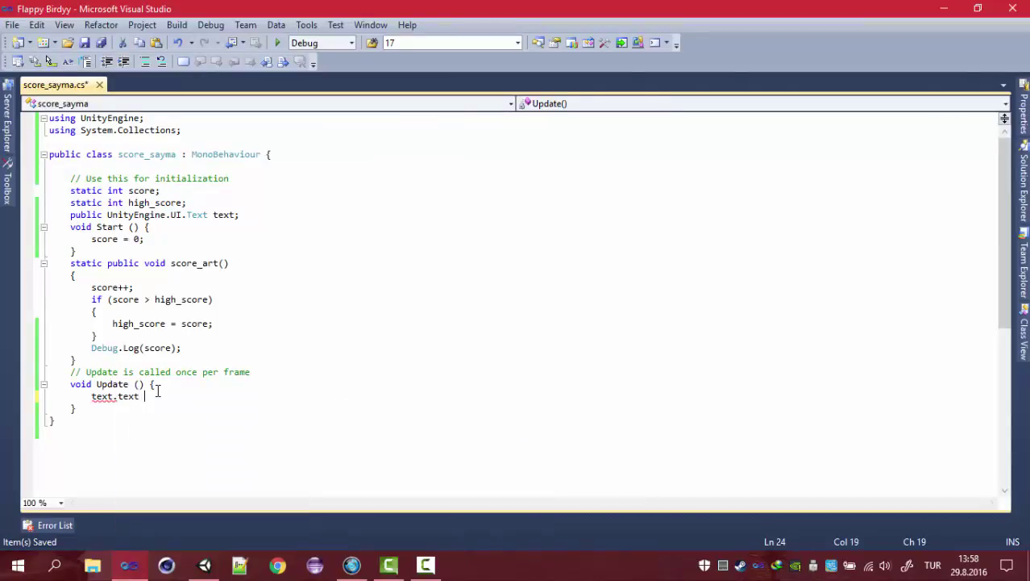
Step: Assign "Score: "+score.ToString() and start the "\nHighScore: " line
type("= \"Sc")
type("ore: ")
type("\"+")
type("score.")
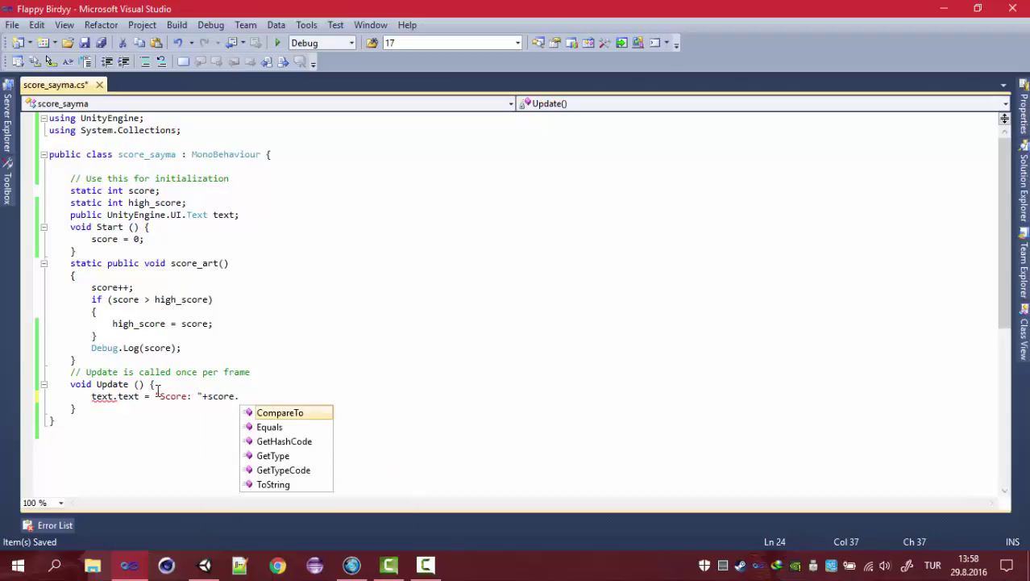
key("Down")
key("Down")
key("Down")
key("Down")
key("Down")
type("()")
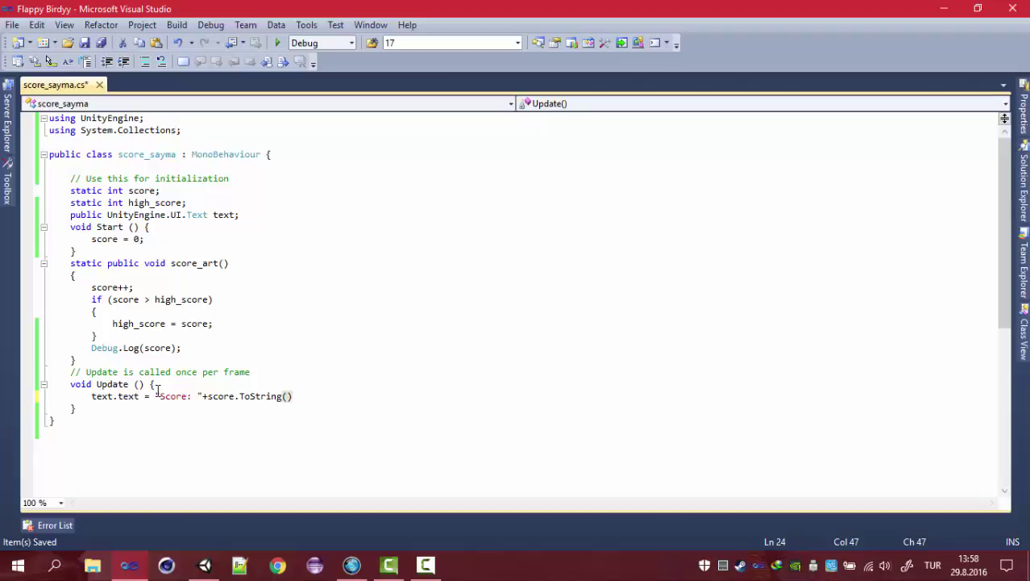
type("+")
key("BackSpace")
Step: Append "HighScore" + high_score.ToString() to the text line in Update and save the script
type("\"")
type("\\n")
type("HighScore: \" +high_score.")
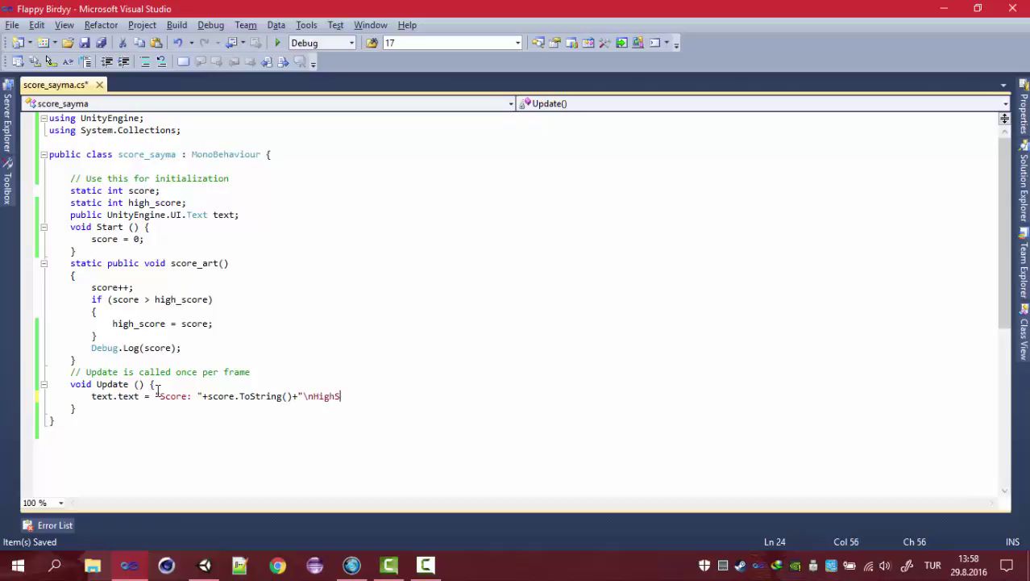
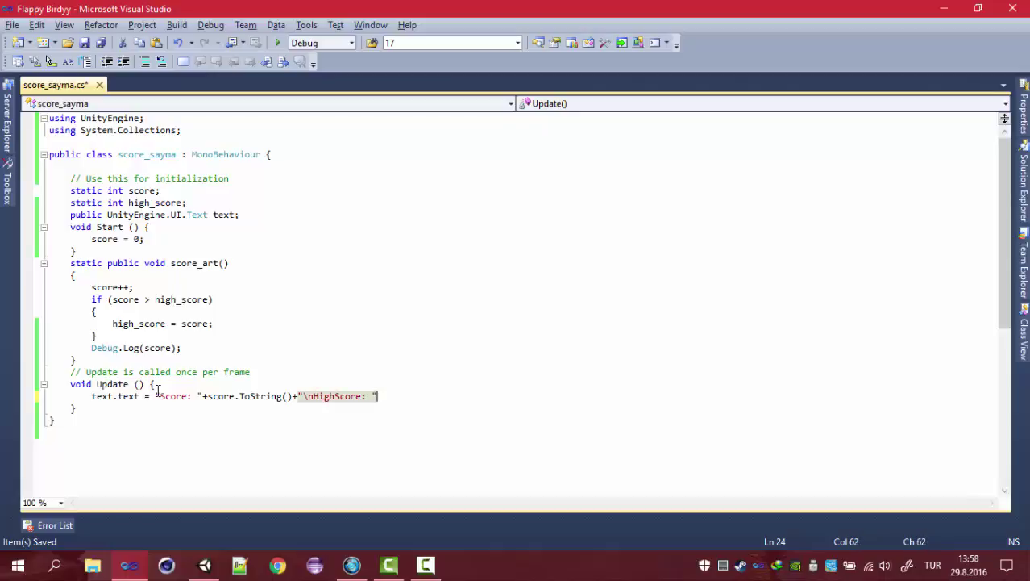
Step: Assign "Score: "+score.ToString() and start the "\nHighScore: " line
Step: Append "HighScore" + high_score.ToString() to the text line in Update and save the script
type(" +hi")
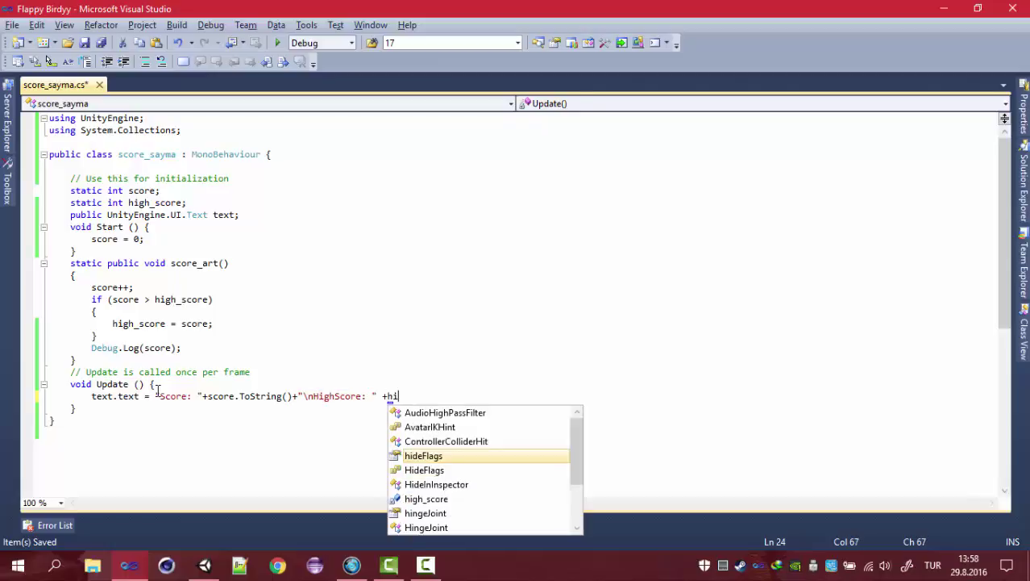
type("g.")
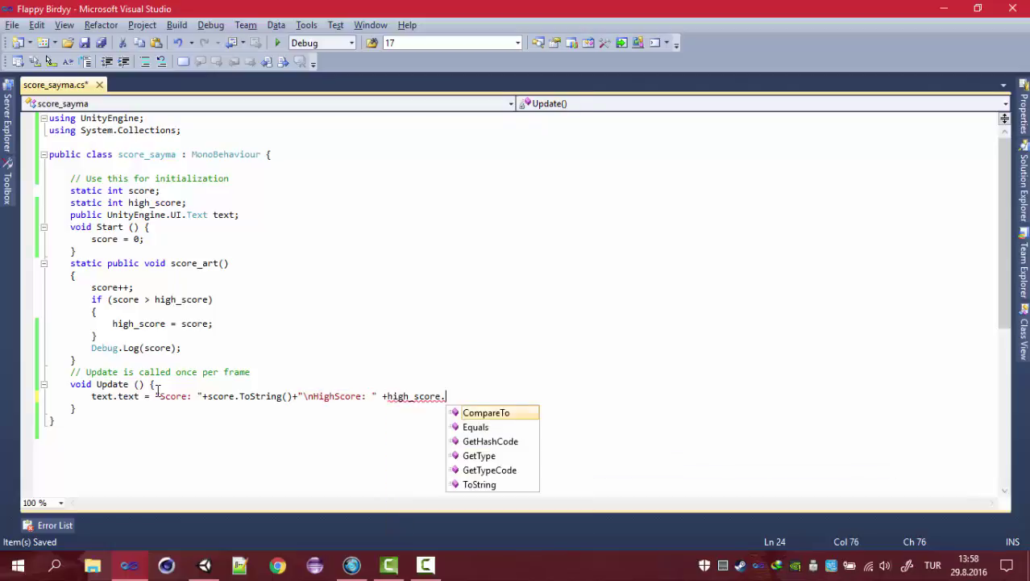
key("Down")
key("Down")
key("Down")
type("ToString())")
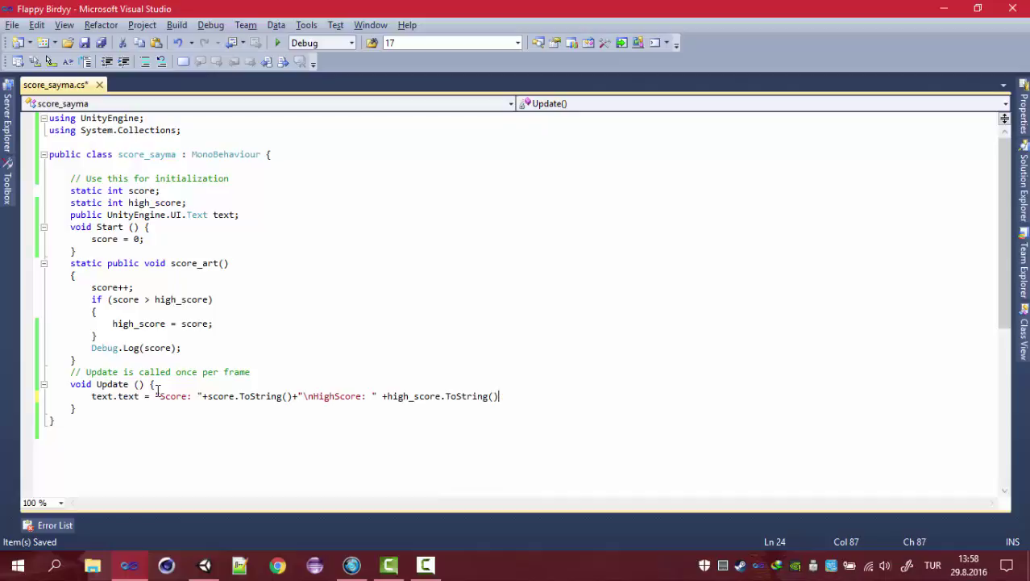
type(";")
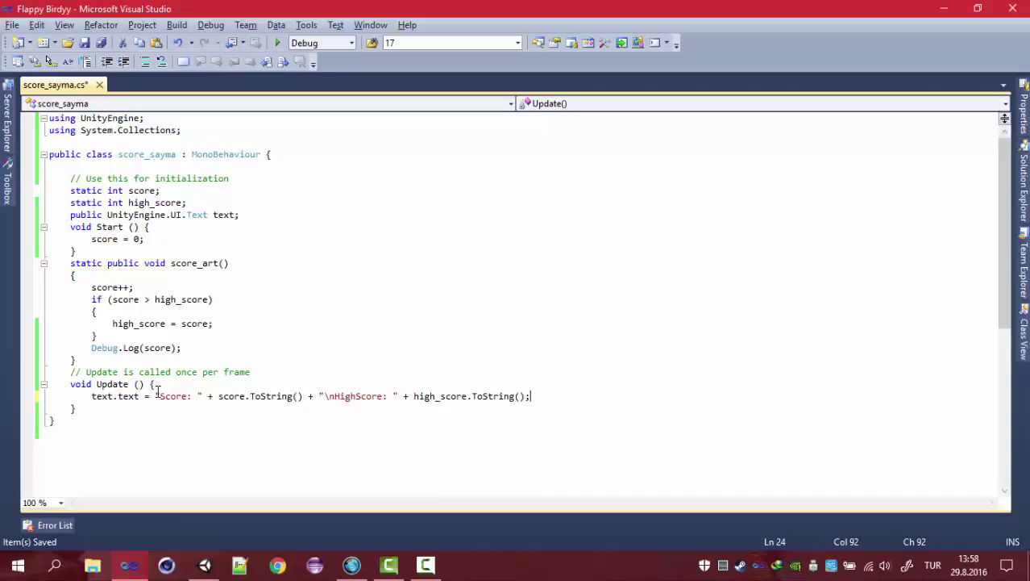
key("ctrl+s")
Step: Play-test the game, flapping the bird through pipes to raise Score and HighScore to 2
left_click(205, 565)
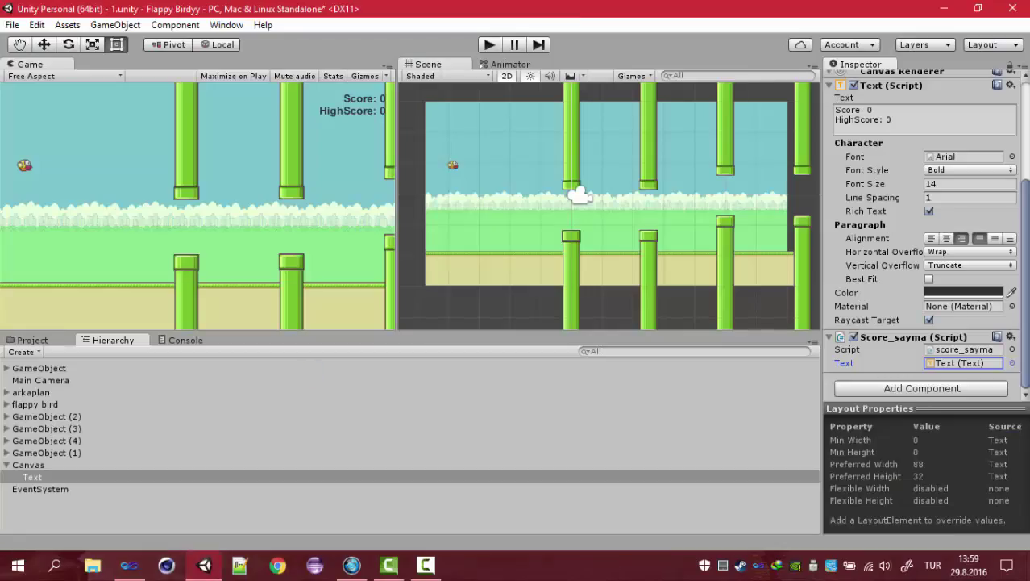
left_click(494, 43)
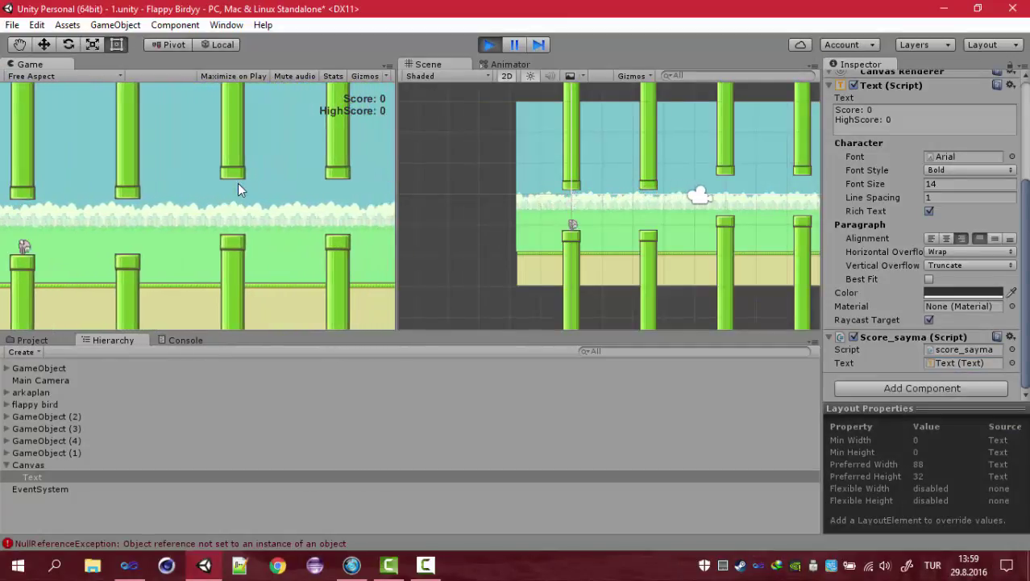
left_click(492, 45)
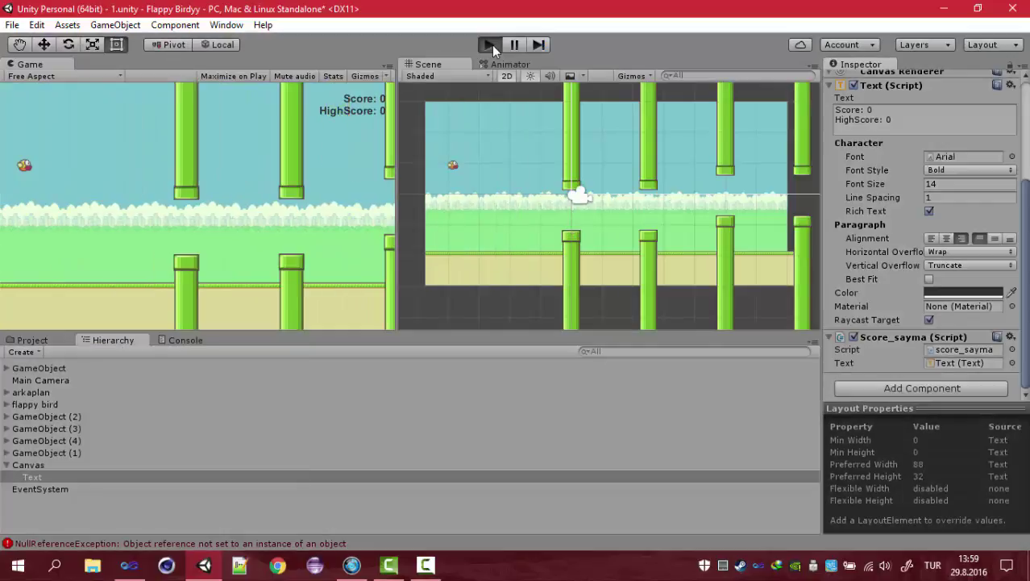
left_click(492, 45)
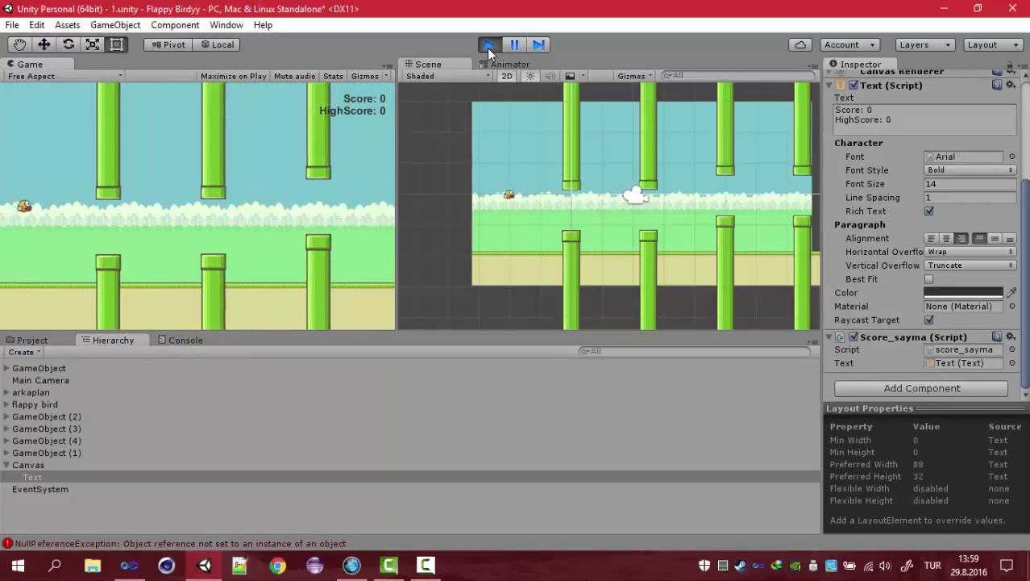
key("space")
key("space")
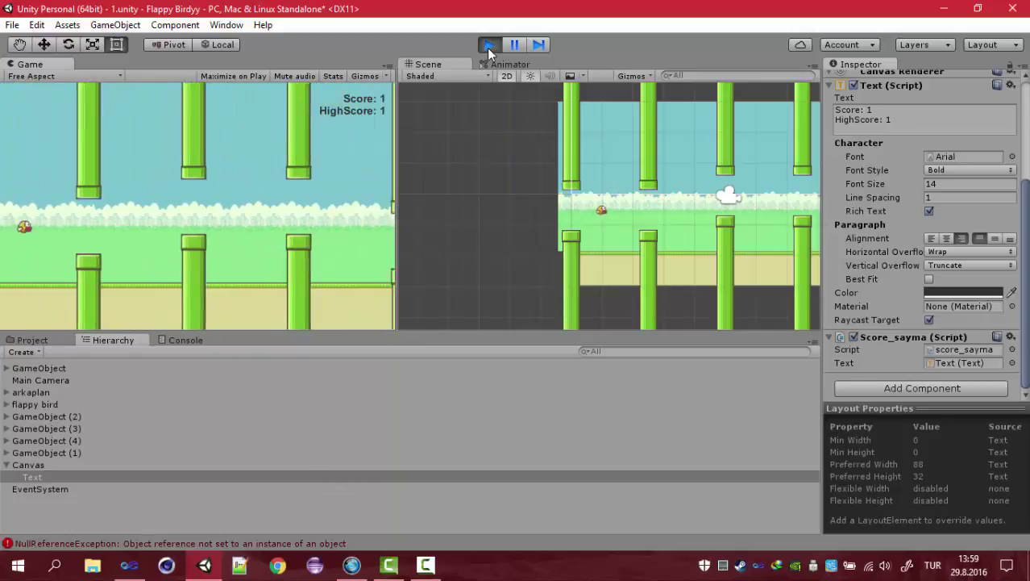
key("space")
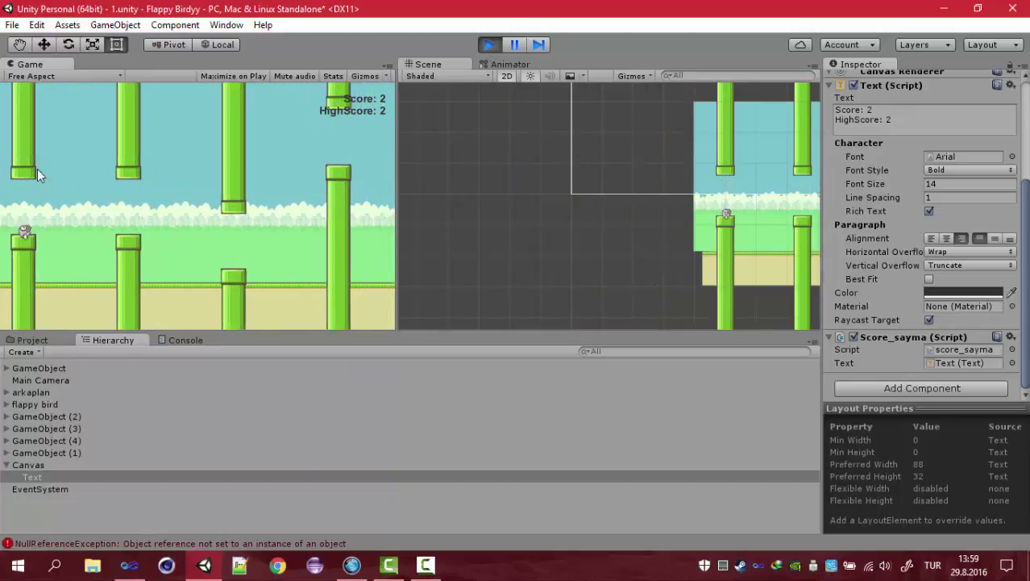
left_click(488, 45)
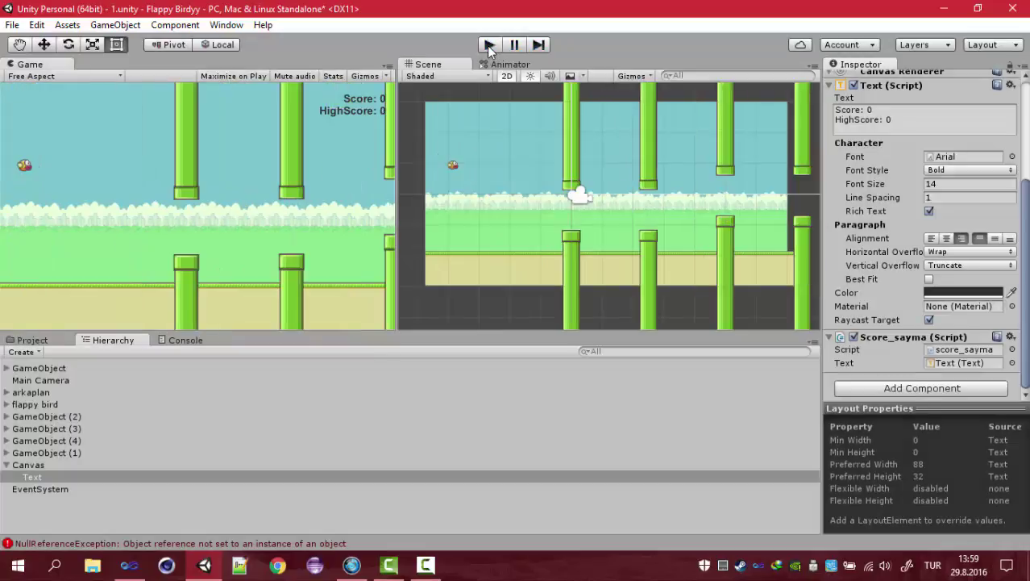
Step: Open the score_sayma.cs:24 line behind the NullReferenceException from the Console
left_click(129, 564)
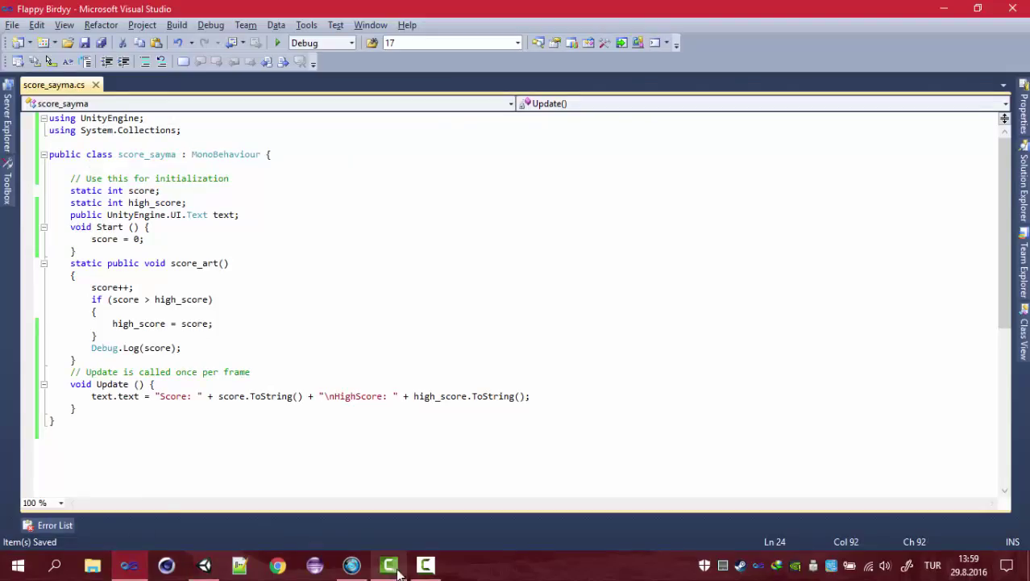
left_click(205, 565)
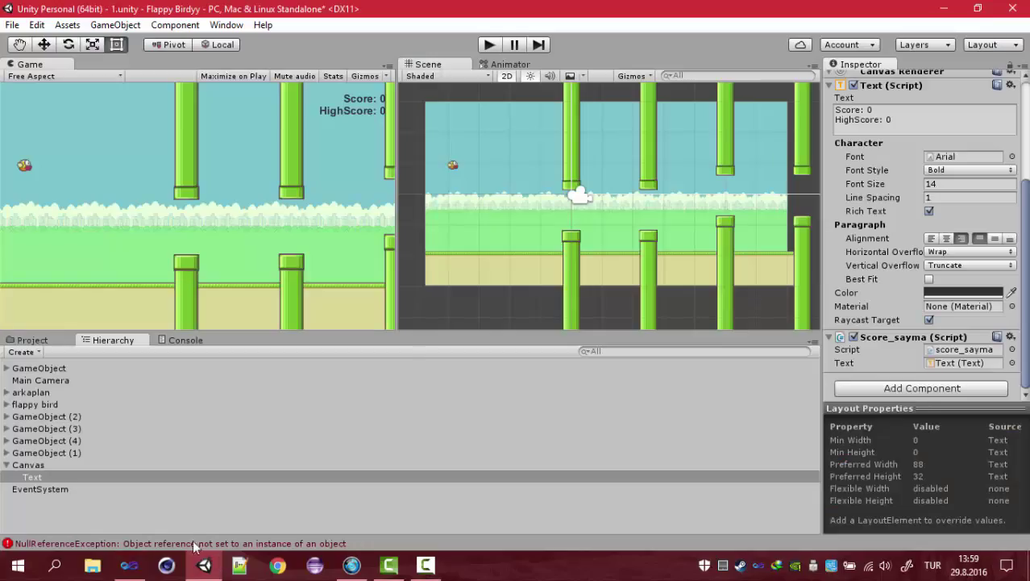
left_click(184, 339)
left_click(213, 421)
left_click(214, 470)
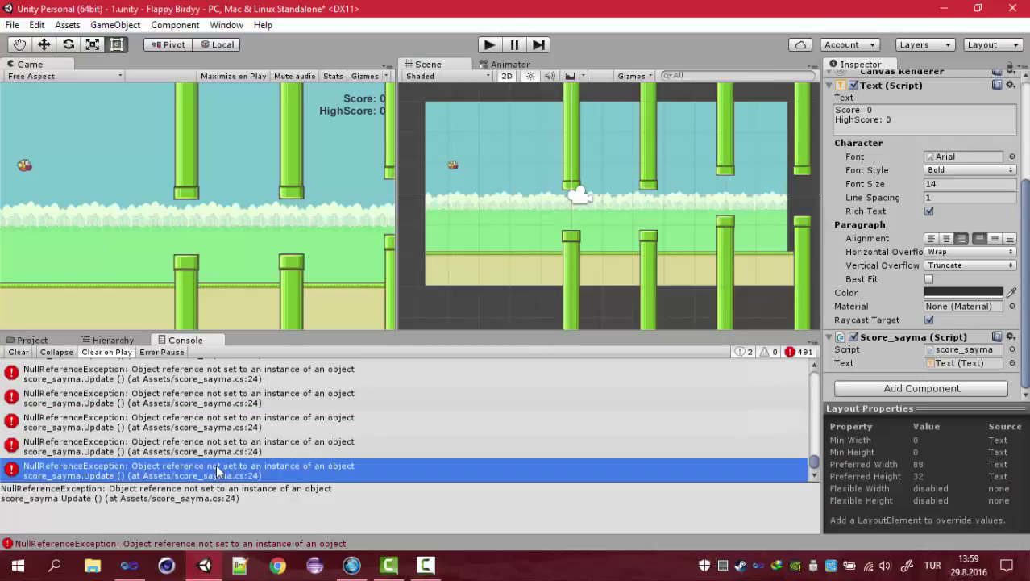
double_click(179, 446)
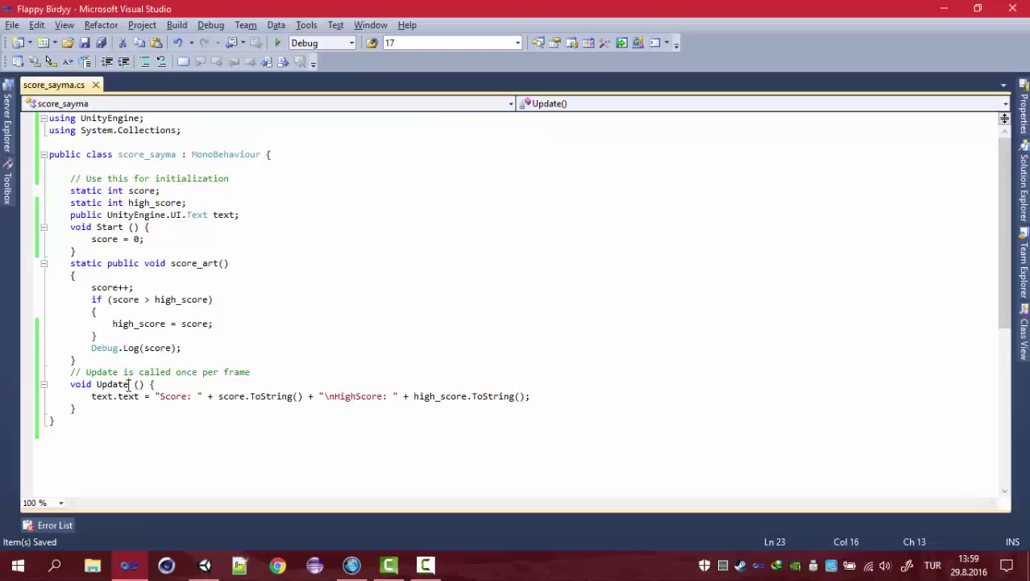
Step: Add high_score = 0; after score = 0; in Start and save the script
left_click(124, 396)
left_click(139, 288)
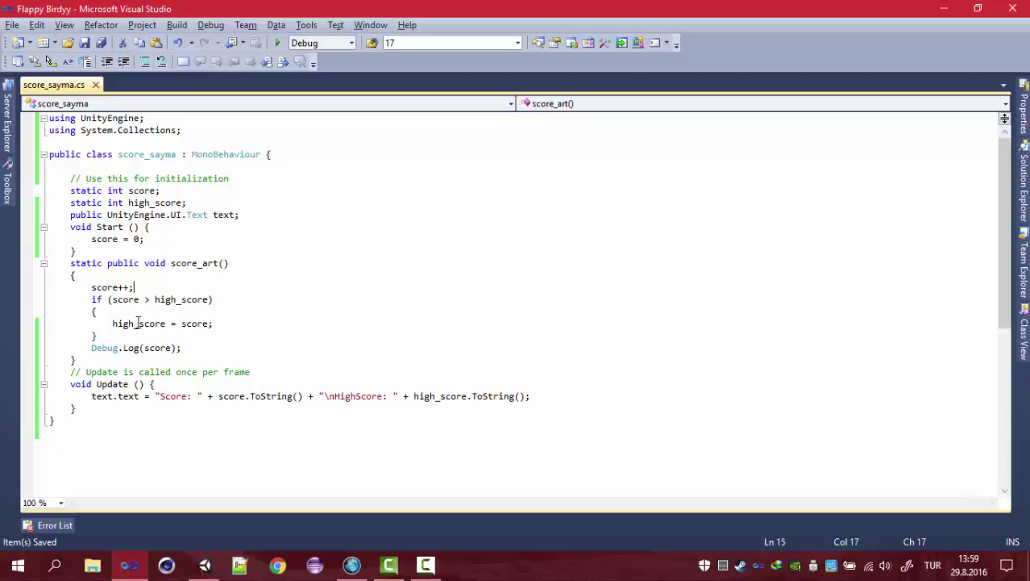
left_click(170, 230)
left_click(163, 237)
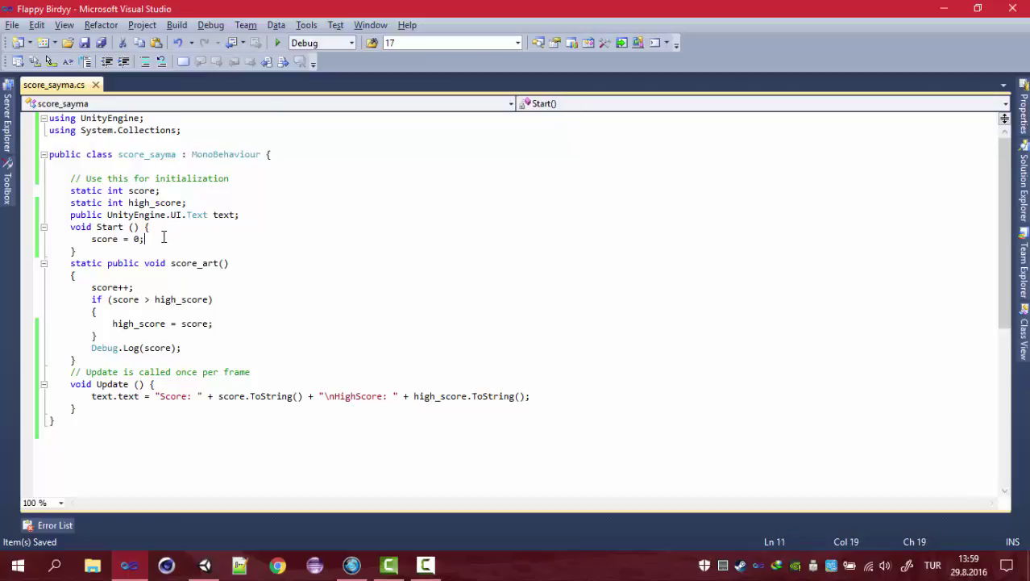
key("Return")
type("hig")
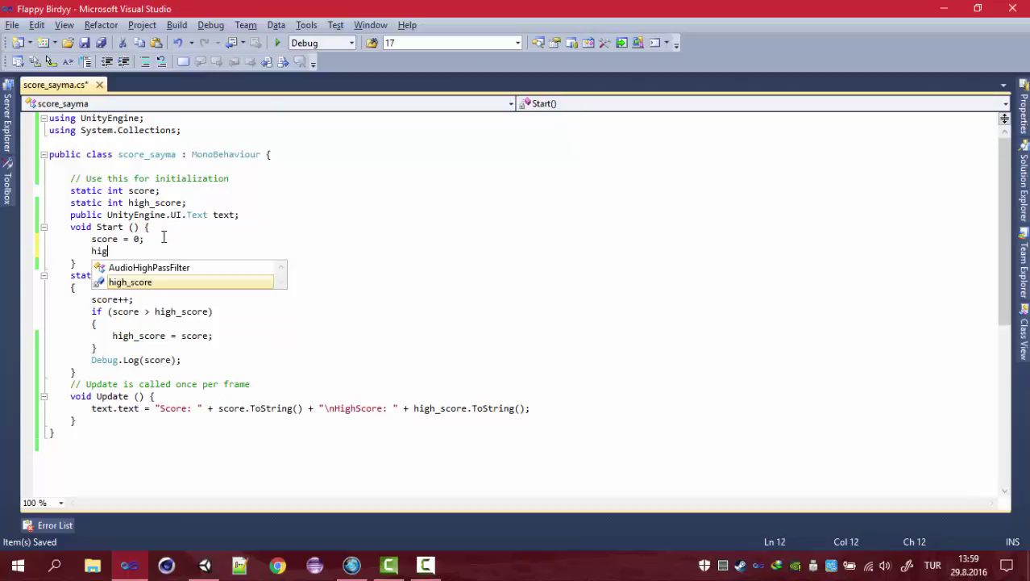
type("h_score = 0;")
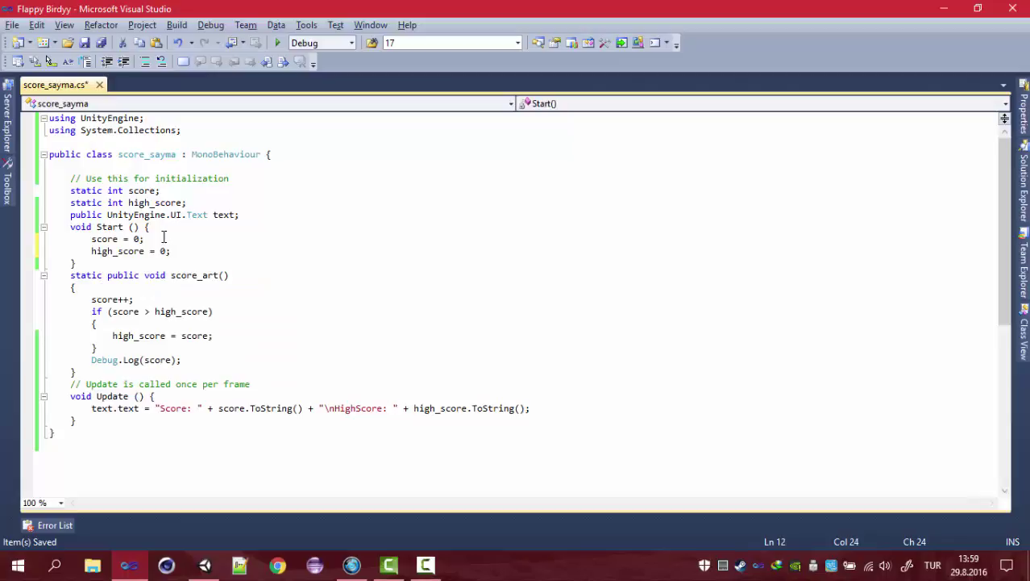
key("ctrl+s")
left_click(205, 565)
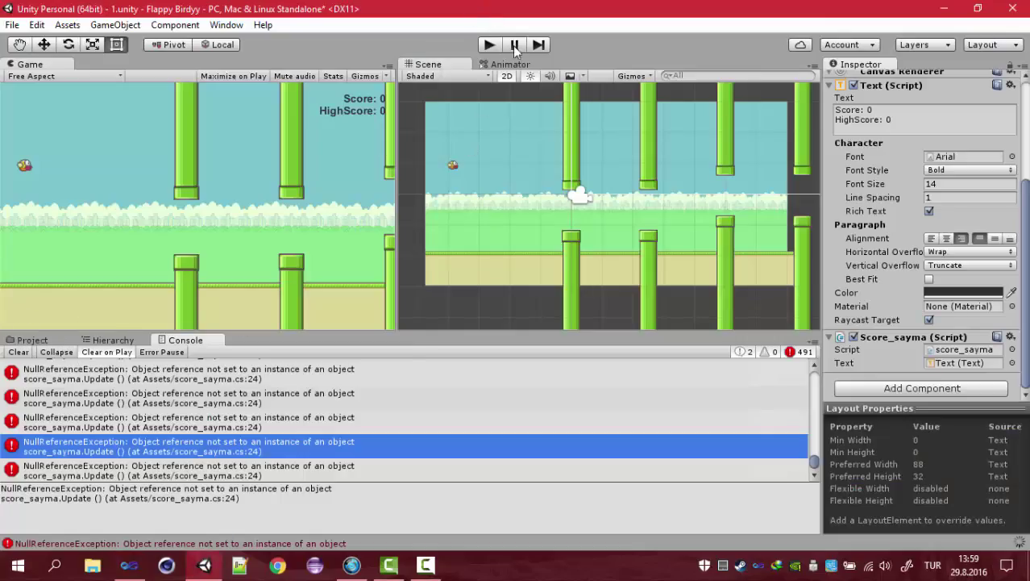
Step: Run the game briefly, review Update's ToString text line, and clear the Unity console
left_click(491, 46)
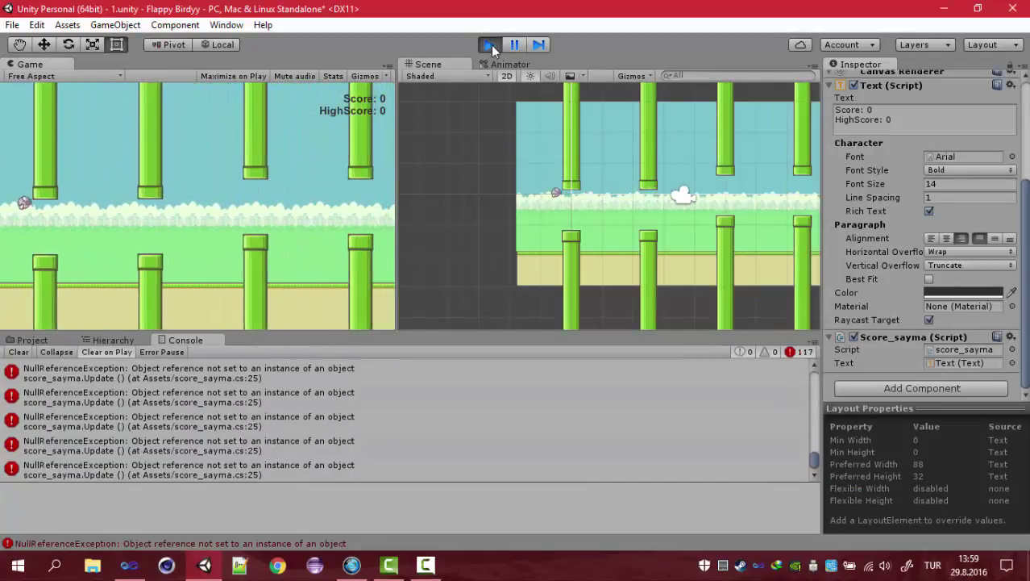
left_click(491, 45)
left_click(129, 564)
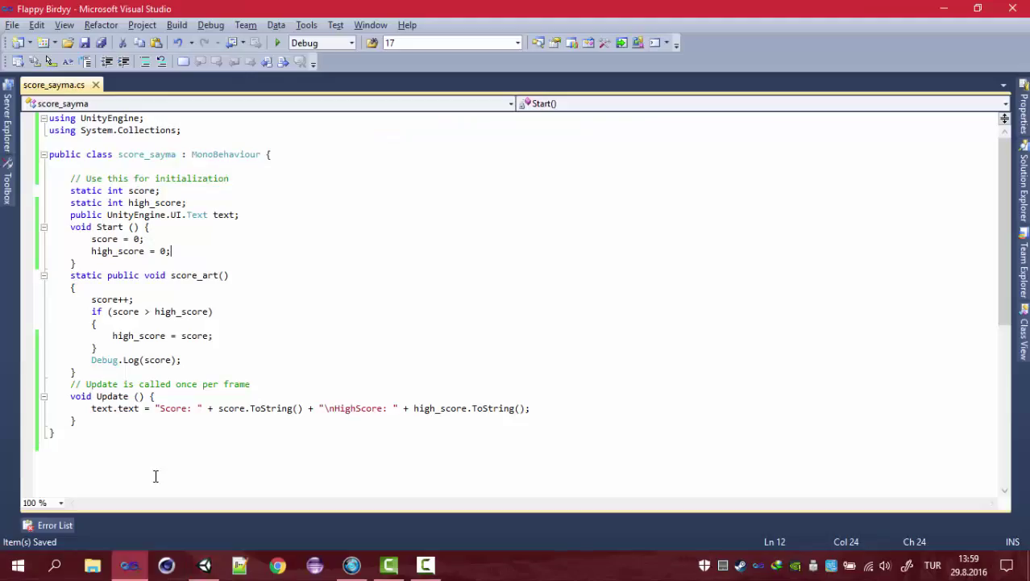
left_click(97, 409)
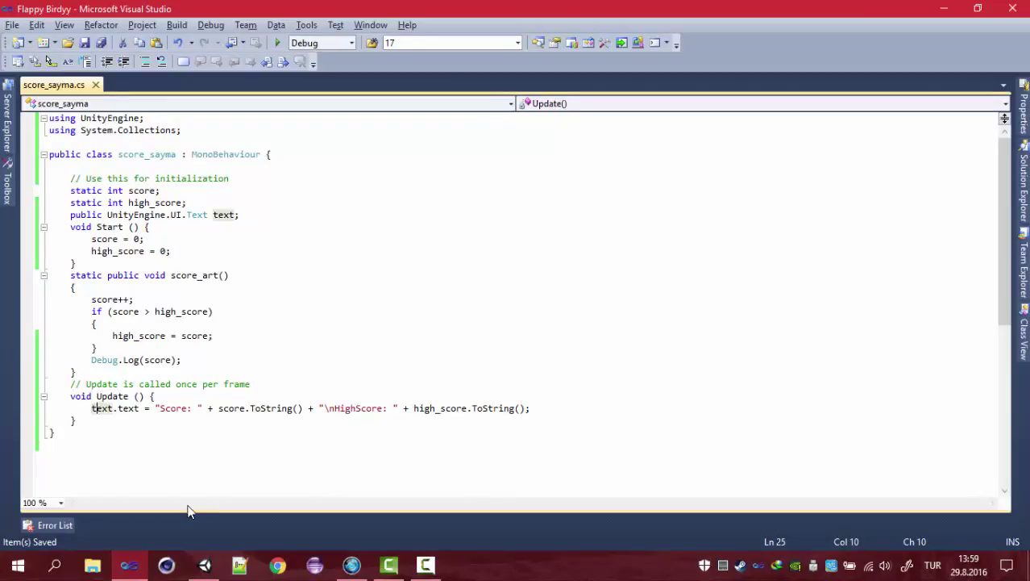
left_click(268, 408)
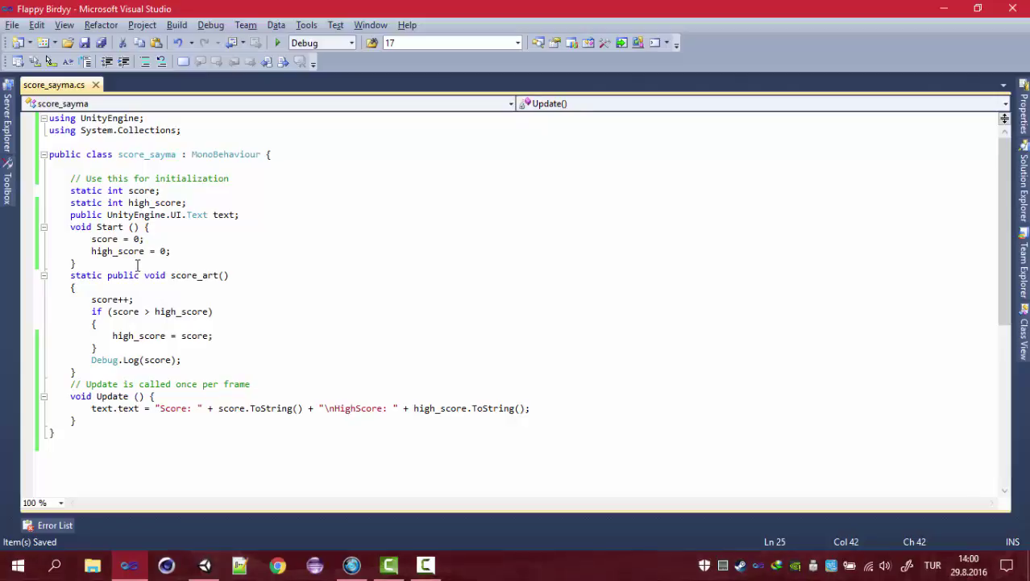
left_click(202, 567)
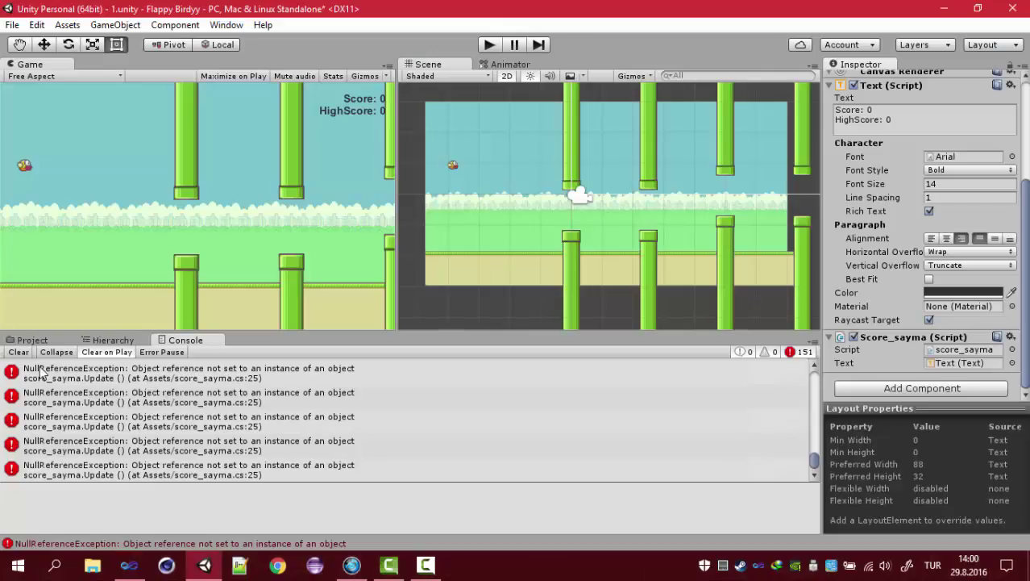
left_click(18, 352)
Step: Review the high score update and Start's reset, ending at the Update comment
left_click(129, 564)
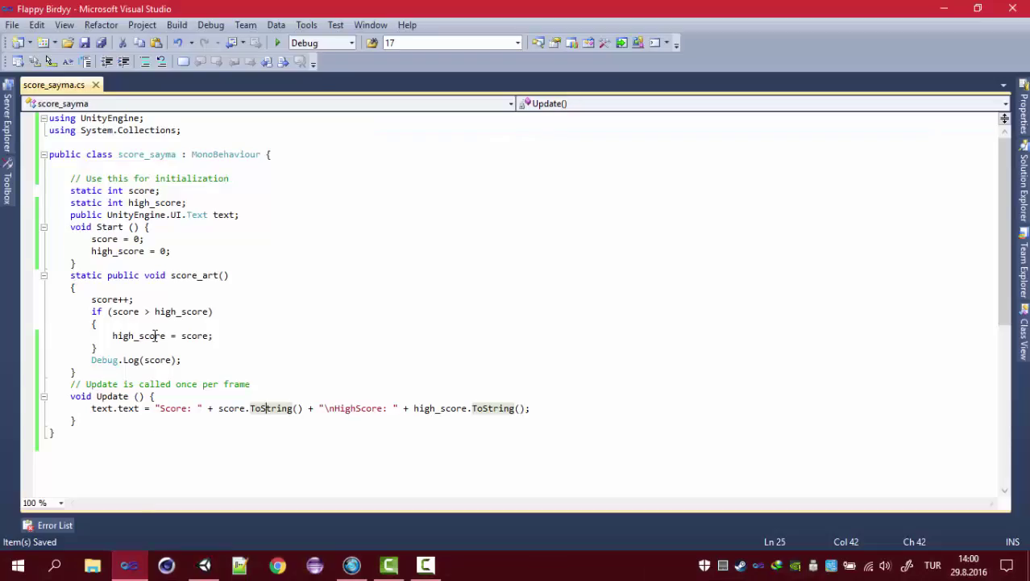
left_click(151, 324)
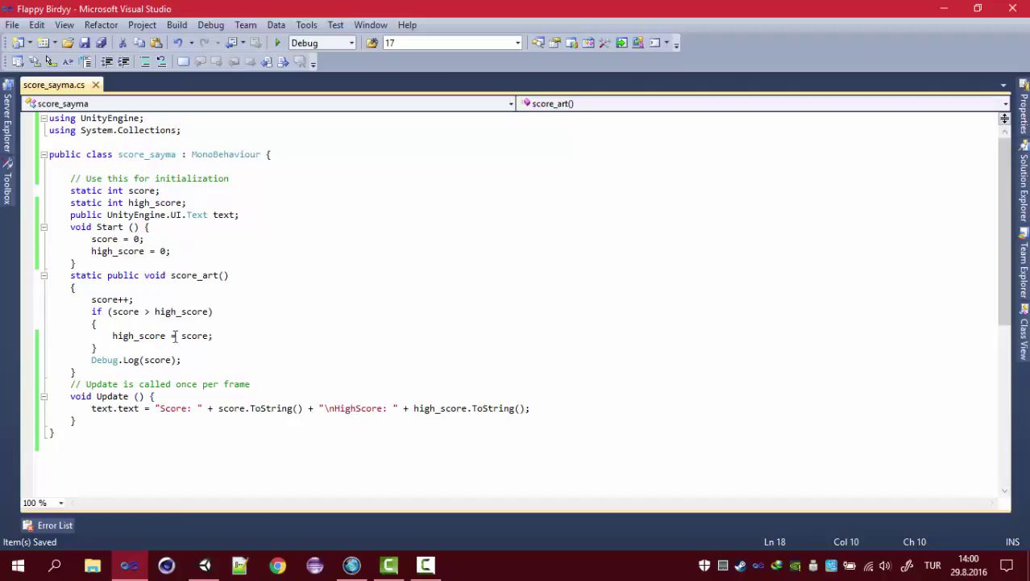
left_click(184, 247)
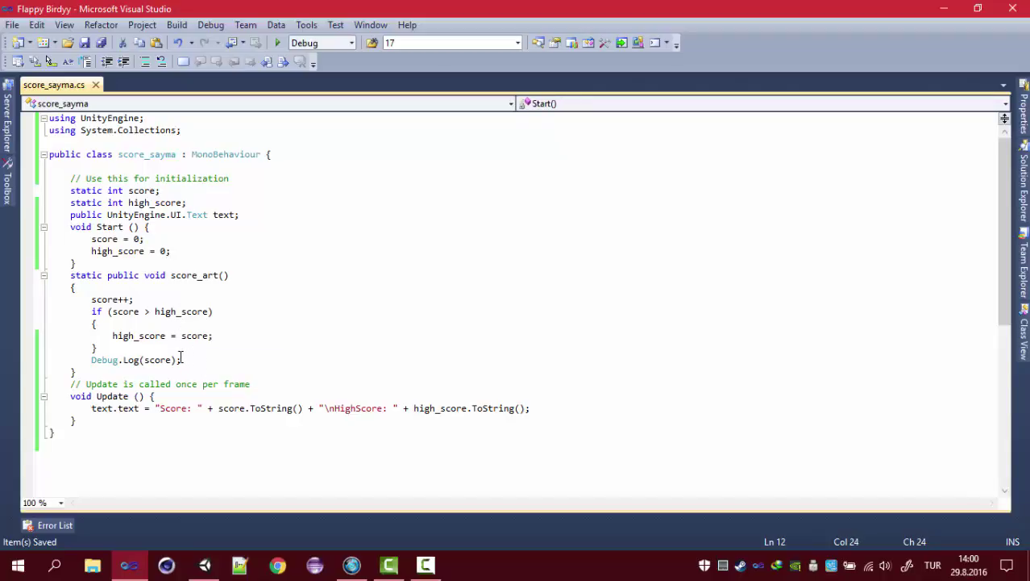
left_click(263, 385)
Step: Add an empty void OnDestroy() method with braces above Update
key("Return")
type("vo")
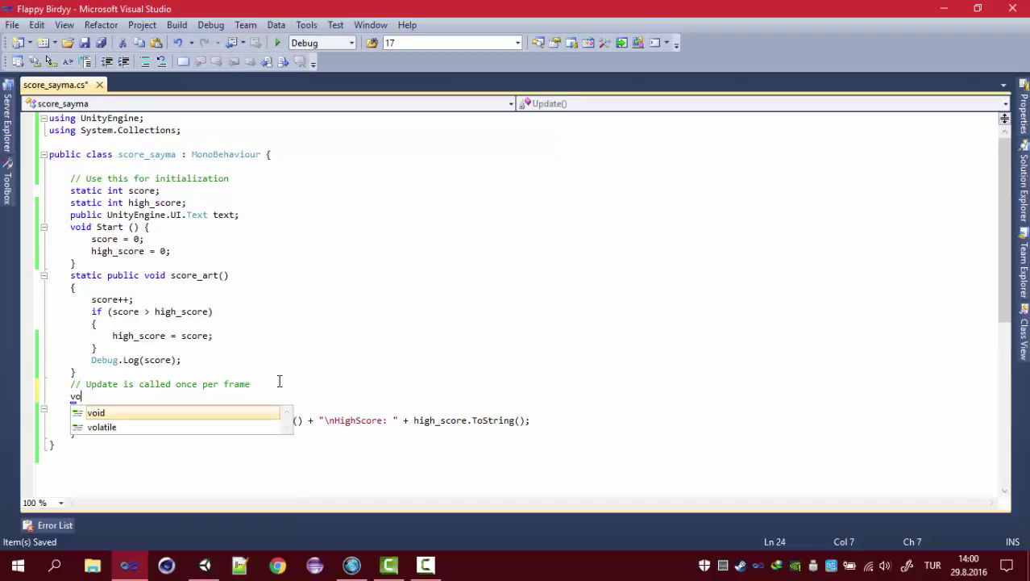
type("id O")
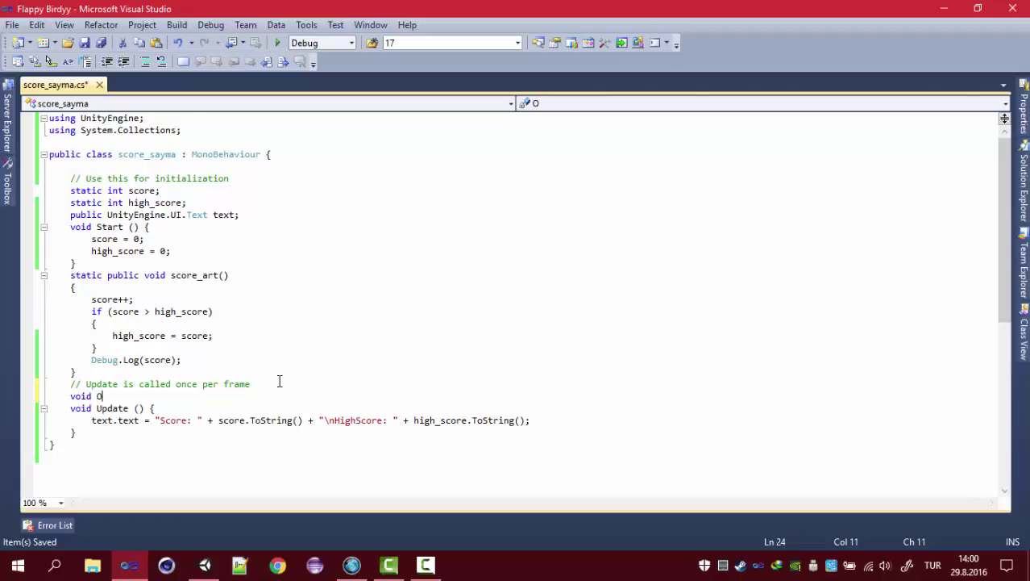
type("nDestr")
type("oy(")
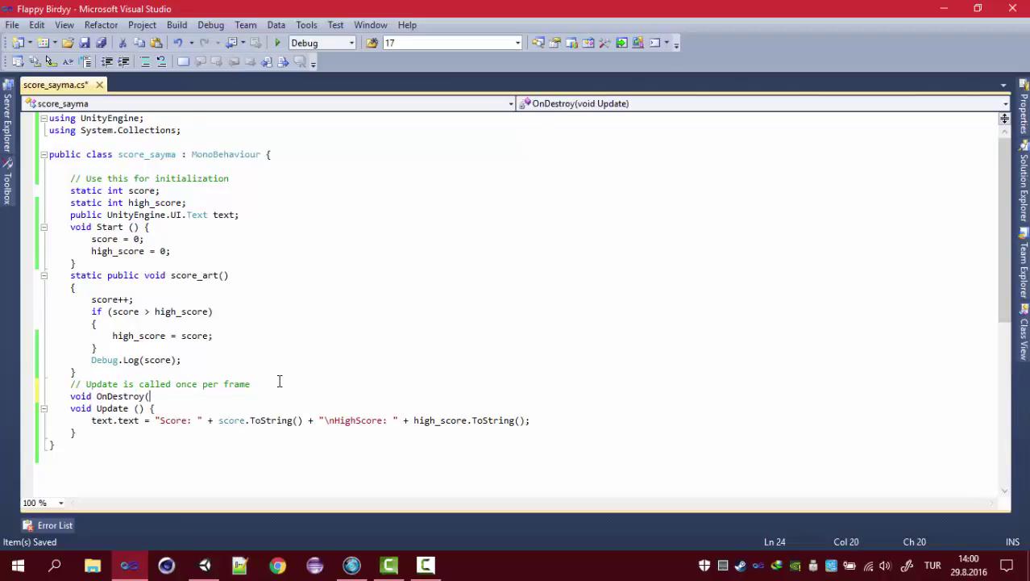
type(")")
key("Return")
type("{")
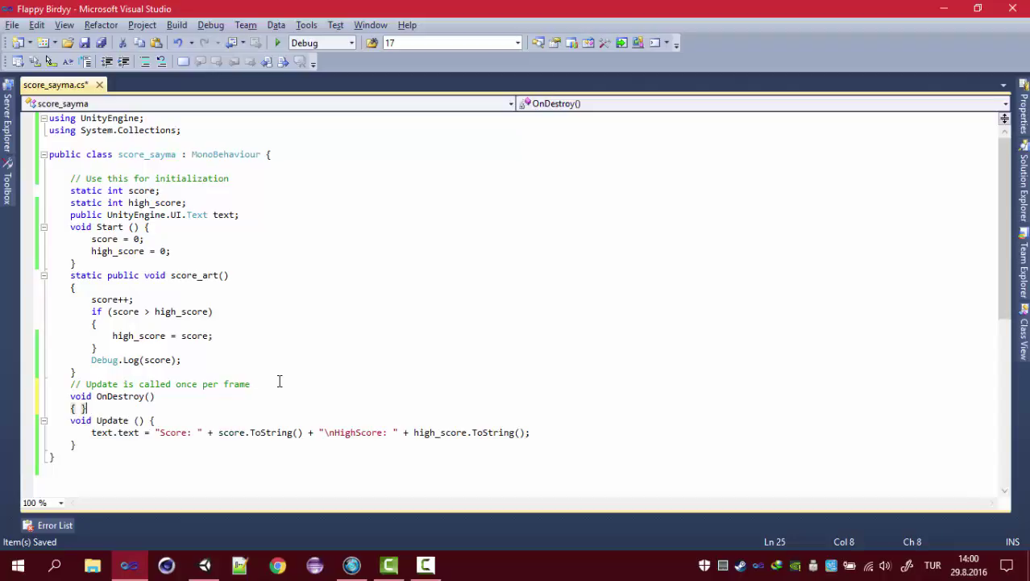
key("Return")
key("Return")
key("Up")
Step: Fill OnDestroy with PlayerPrefs.SetInt("Hscore", high_score);
type("pl")
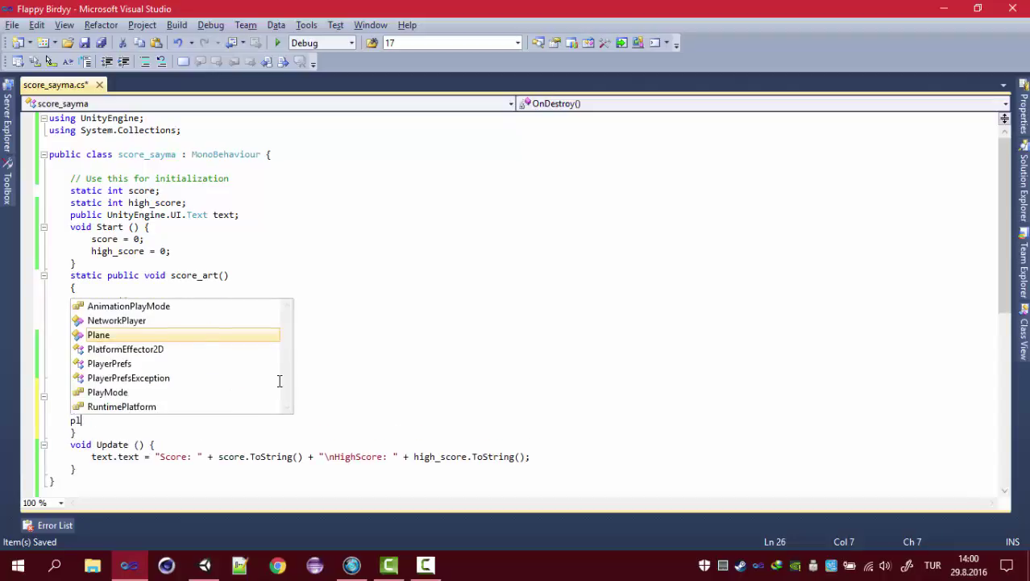
type("e")
key("BackSpace")
key("Down")
key("Down")
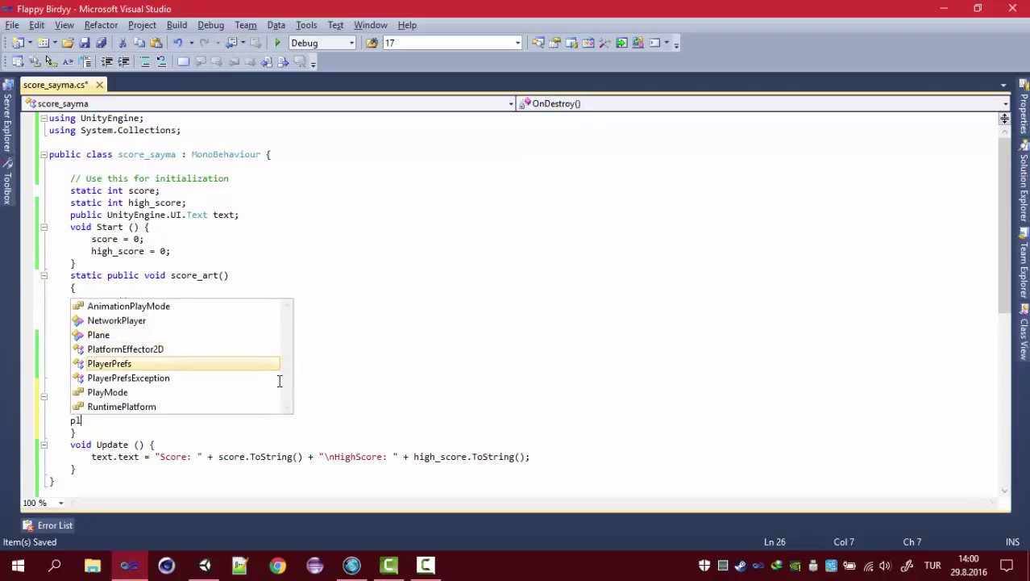
type(".se")
key("Down")
key("Tab")
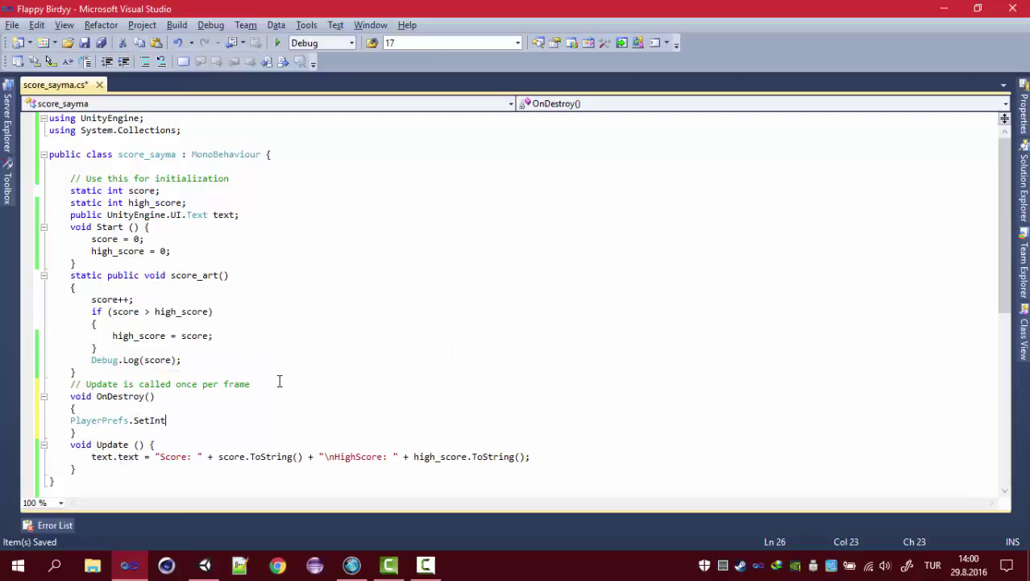
type("(")
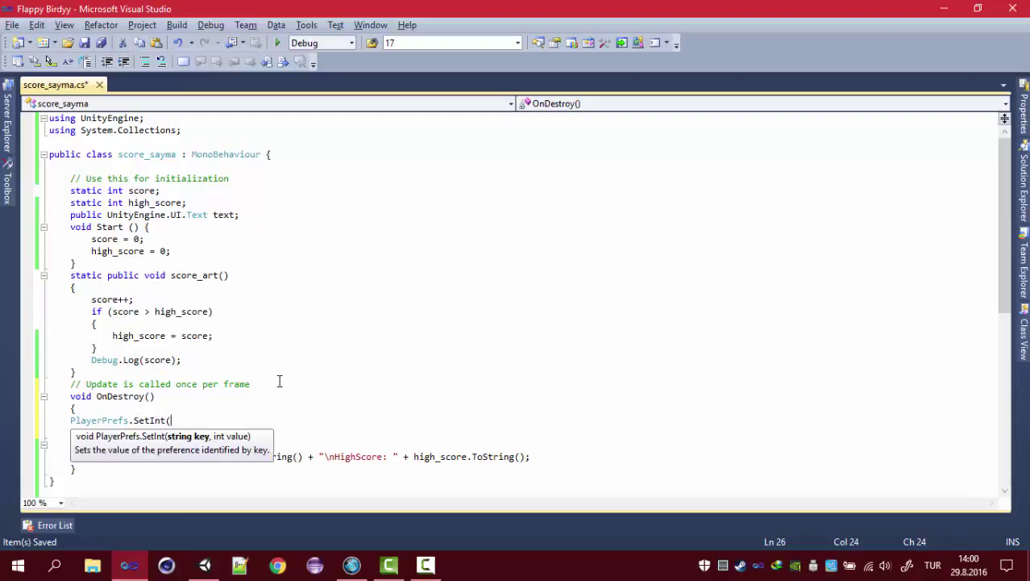
type("\"H")
type("sco")
type("re\",")
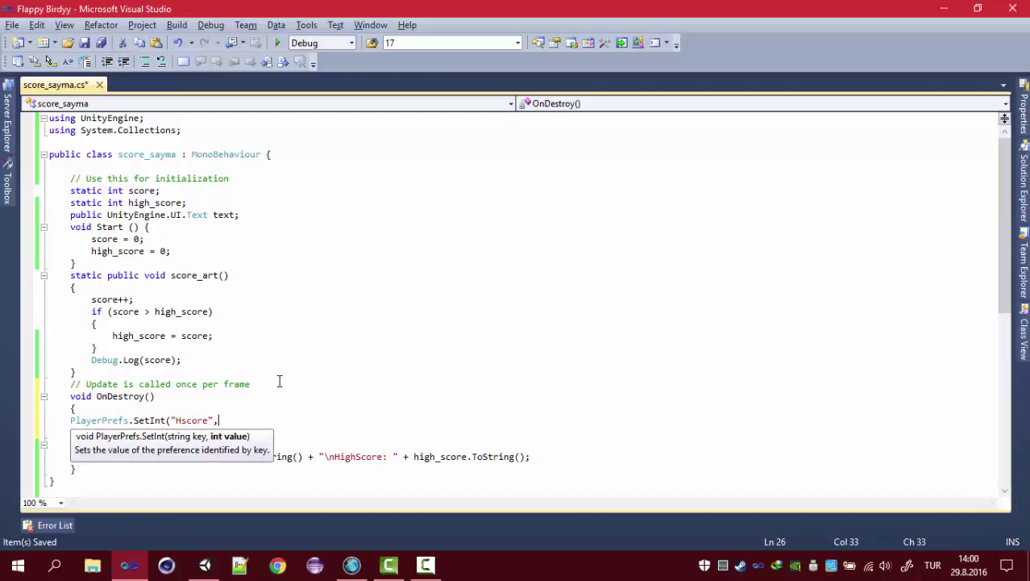
type("hi")
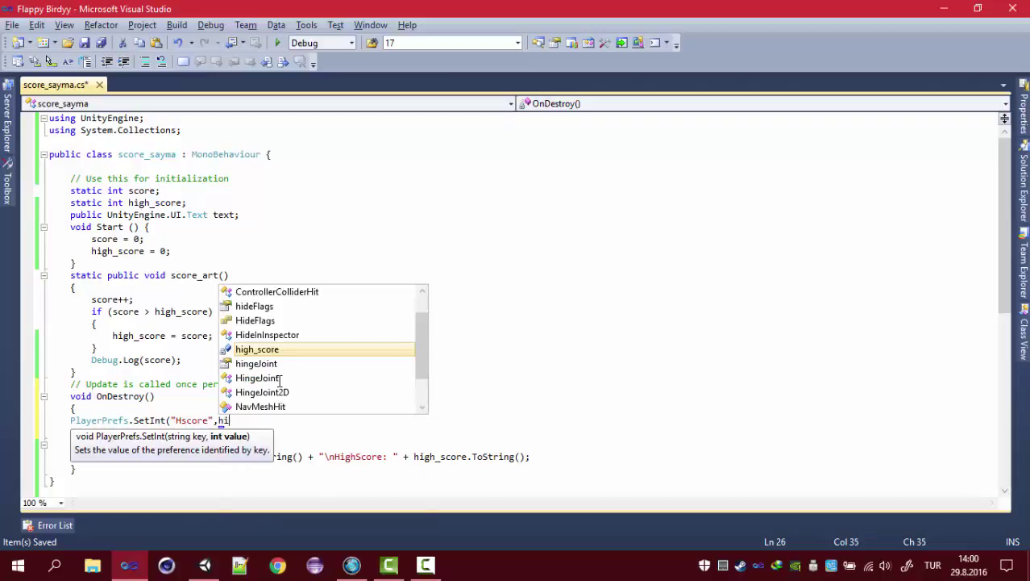
key("Tab")
type(");")
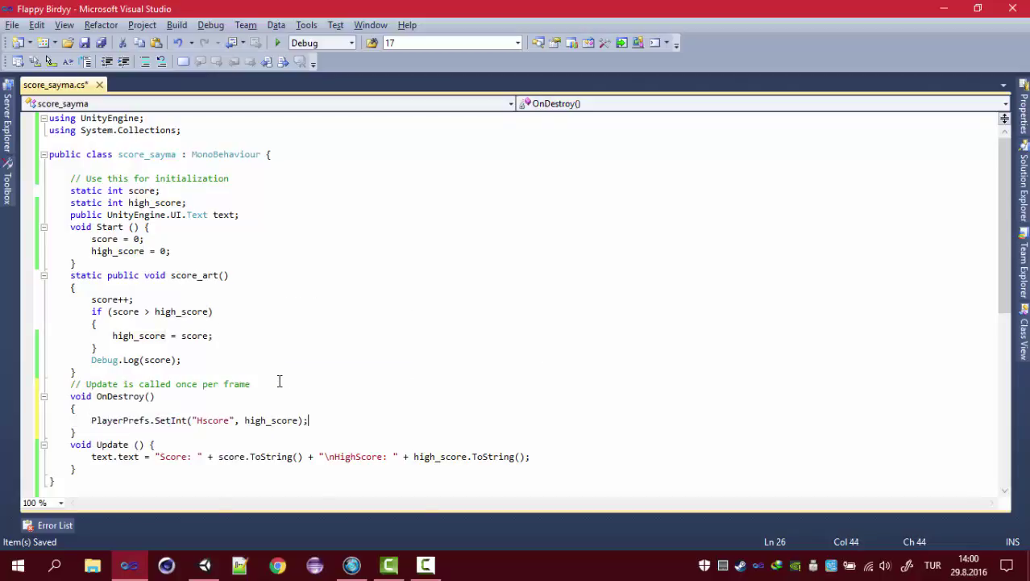
key("Up")
key("Up")
key("Up")
key("Up")
key("Up")
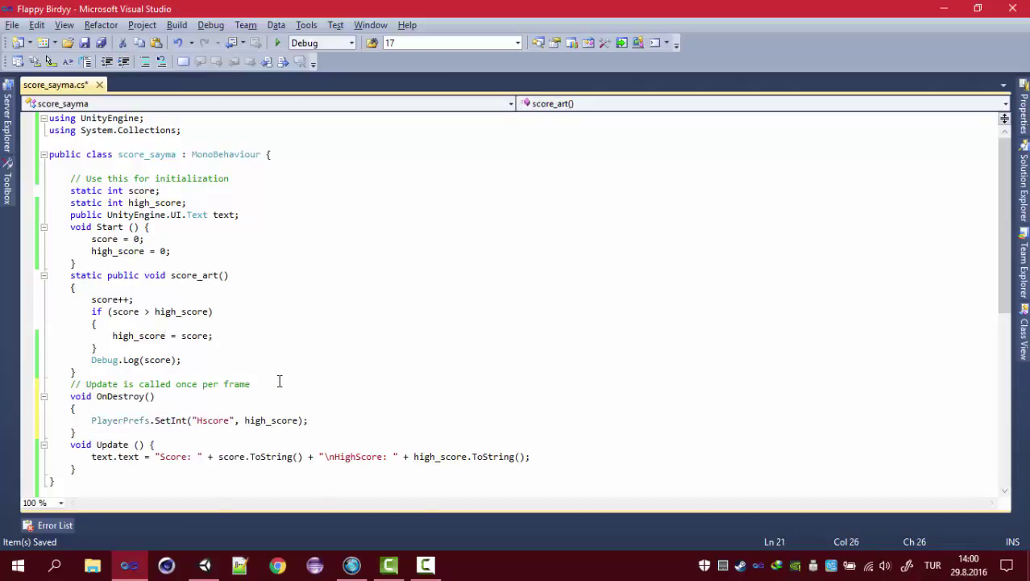
key("Up")
key("Up")
key("Up")
key("Up")
Step: Remove the Debug.Log(score) call from the script
key("End")
key("Down")
key("Down")
key("Down")
key("Down")
key("BackSpace")
key("BackSpace")
key("BackSpace")
key("BackSpace")
key("BackSpace")
key("BackSpace")
key("BackSpace")
type(".Log")
type("(score)")
key("BackSpace")
key("BackSpace")
key("BackSpace")
key("BackSpace")
key("BackSpace")
key("BackSpace")
key("Down")
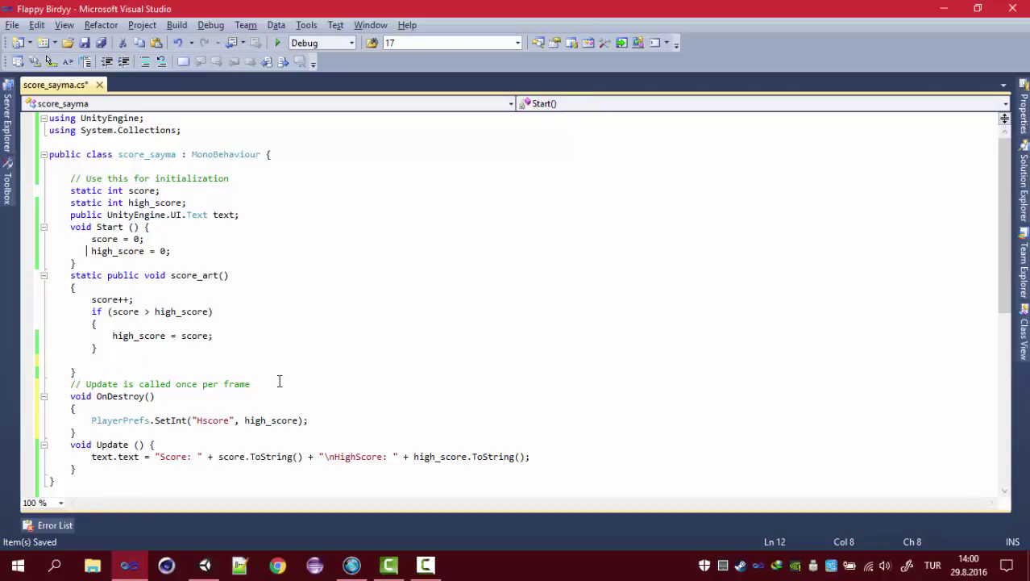
Step: Replace Start's reset with high_score = PlayerPrefs.GetInt("Hscore"); and save
key("Delete")
key("Delete")
key("Delete")
key("Delete")
key("Delete")
key("Delete")
type("hig")
key("Tab")
type("pl")
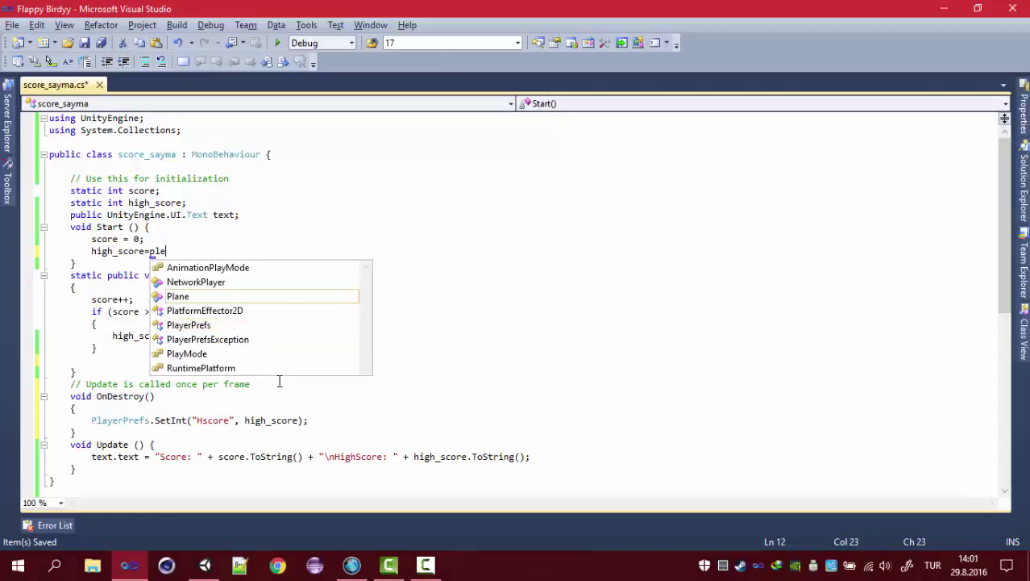
type("e.g")
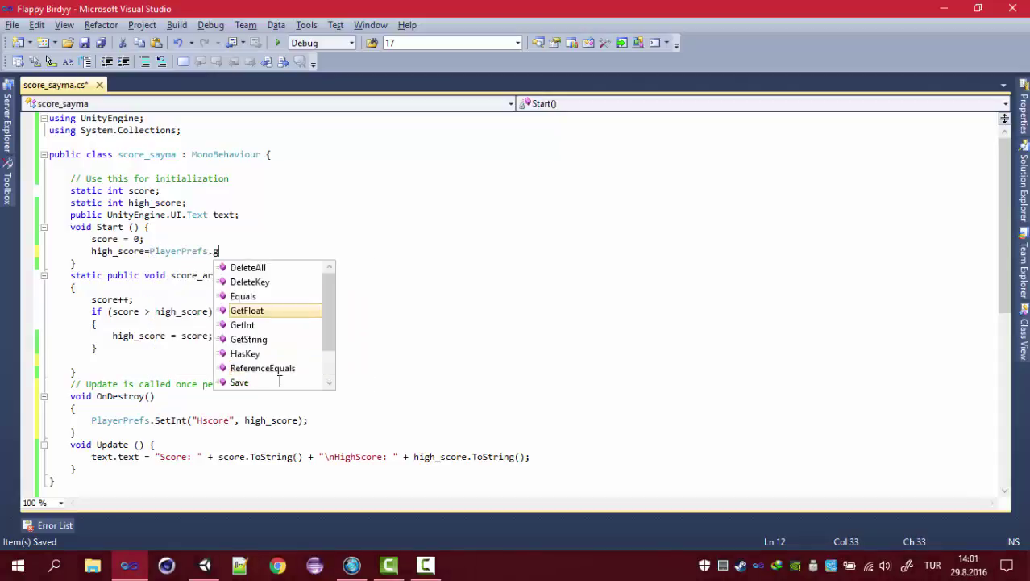
type("e")
key("Down")
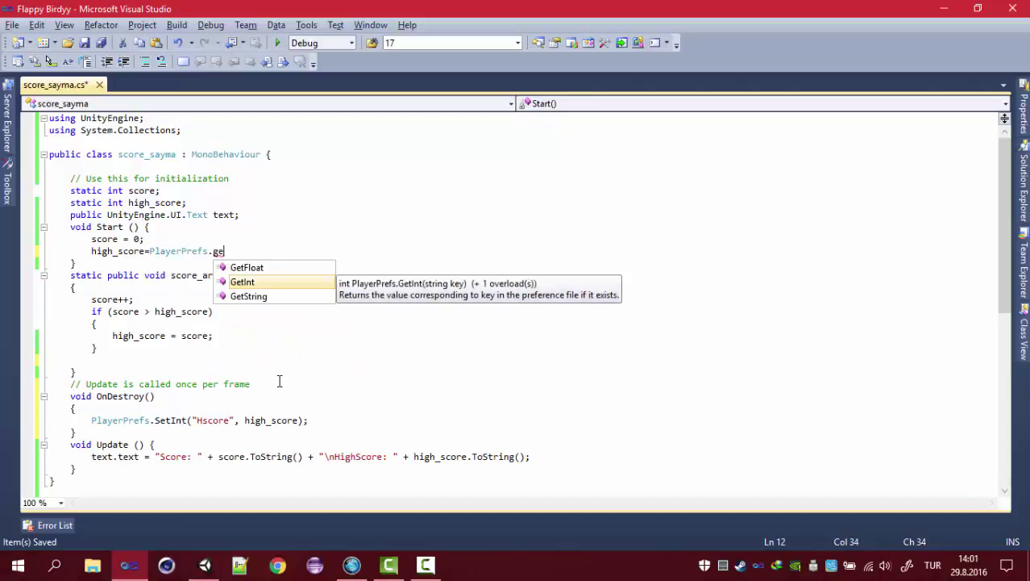
key("Tab")
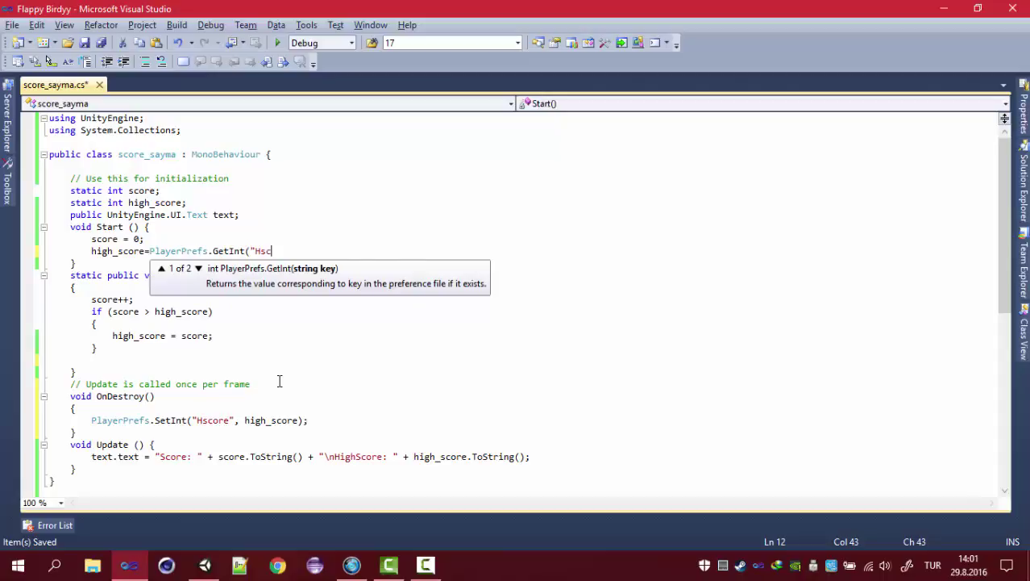
type("ore\"")
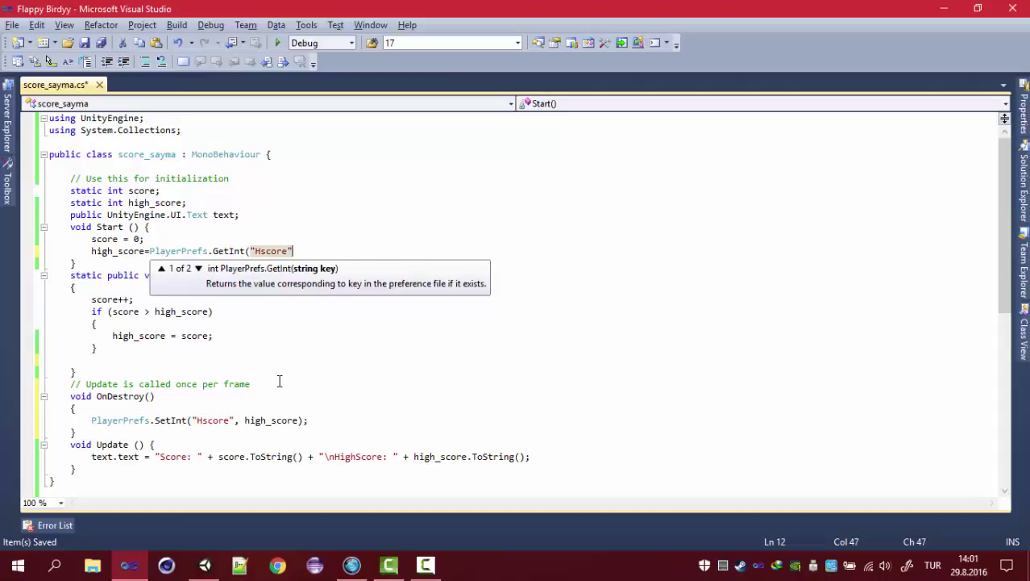
type(");")
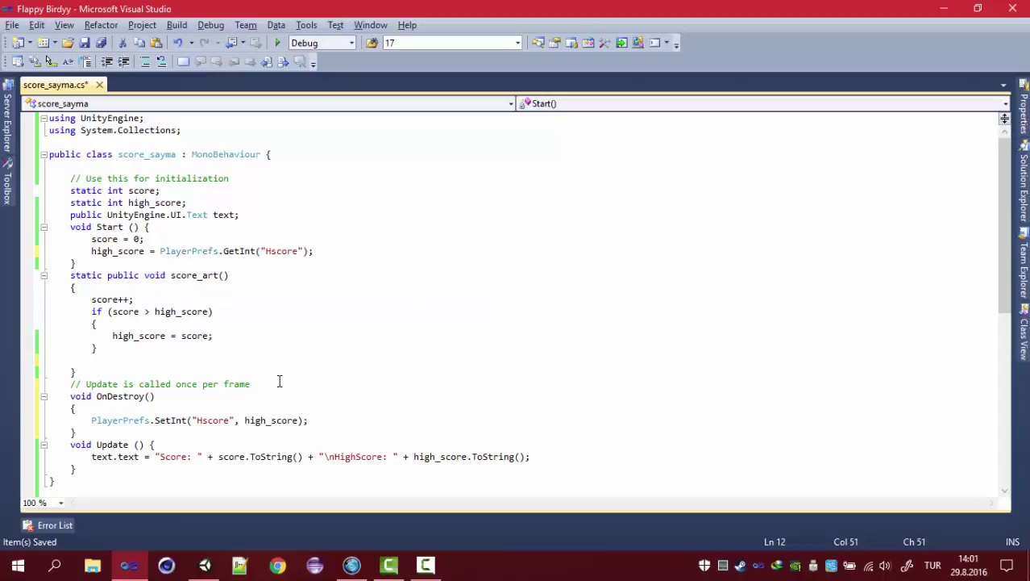
key("ctrl+s")
Step: Check Start's GetInt load, then play a short test run in Unity
left_click(251, 236)
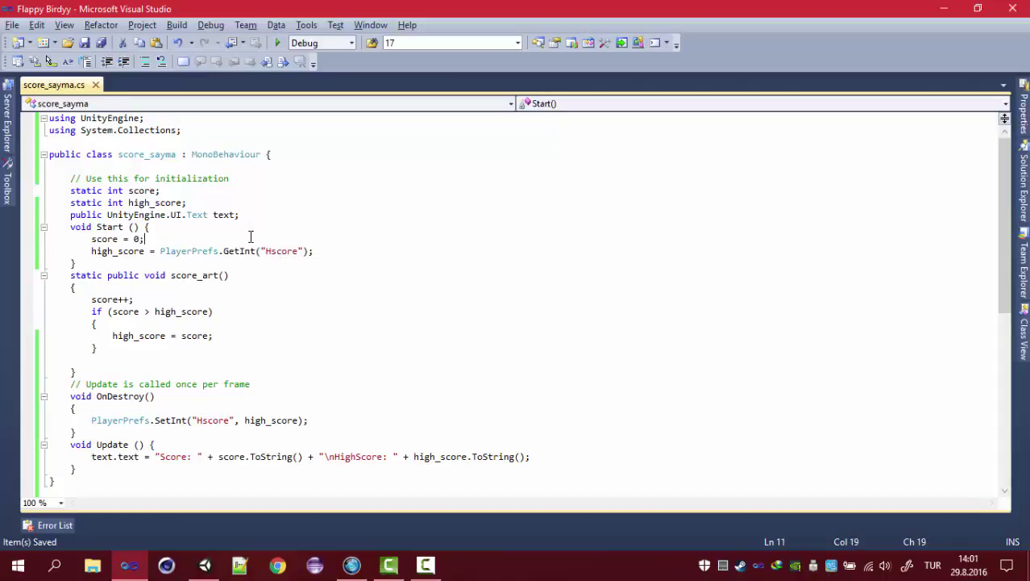
left_click(240, 250)
left_click(235, 252)
left_click(205, 564)
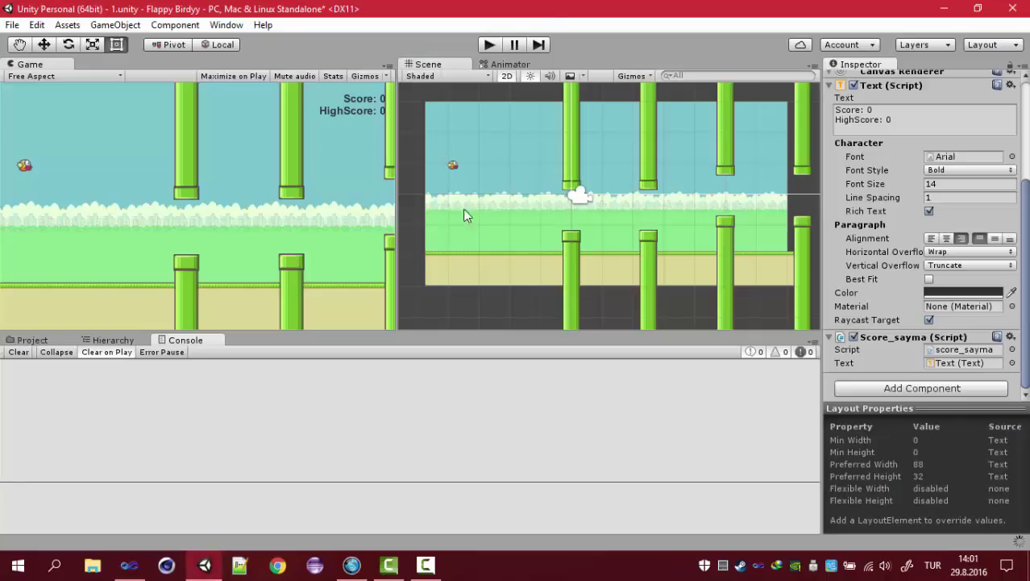
left_click(489, 46)
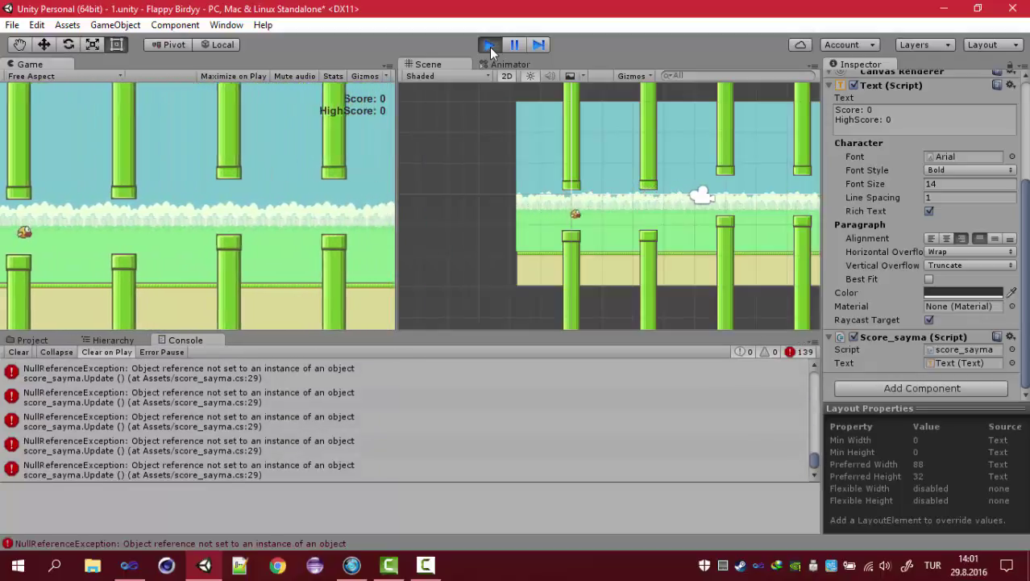
key("space")
key("space")
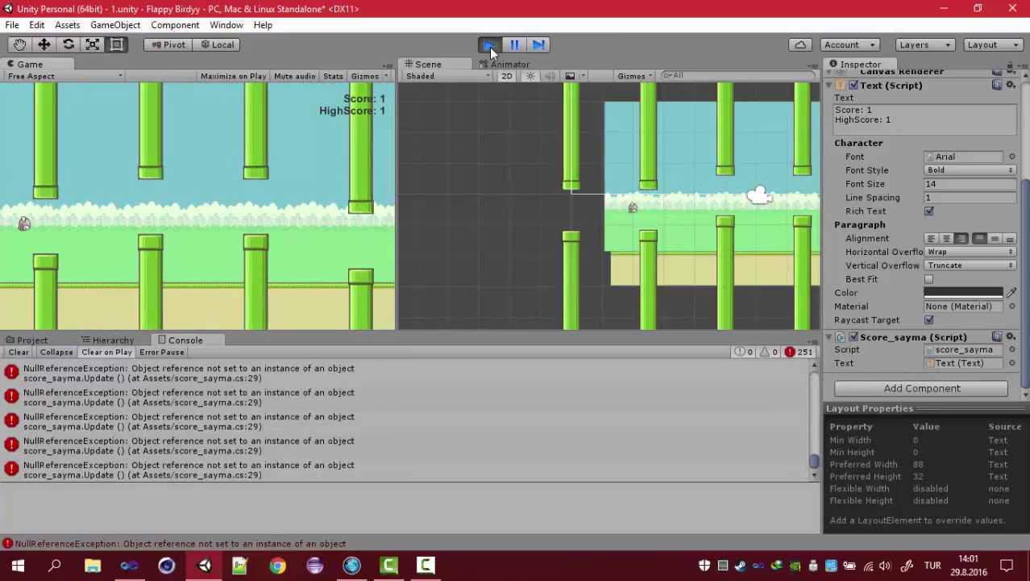
left_click(490, 47)
Step: Play another run, flapping the bird through the pipes to set a high score
left_click(489, 47)
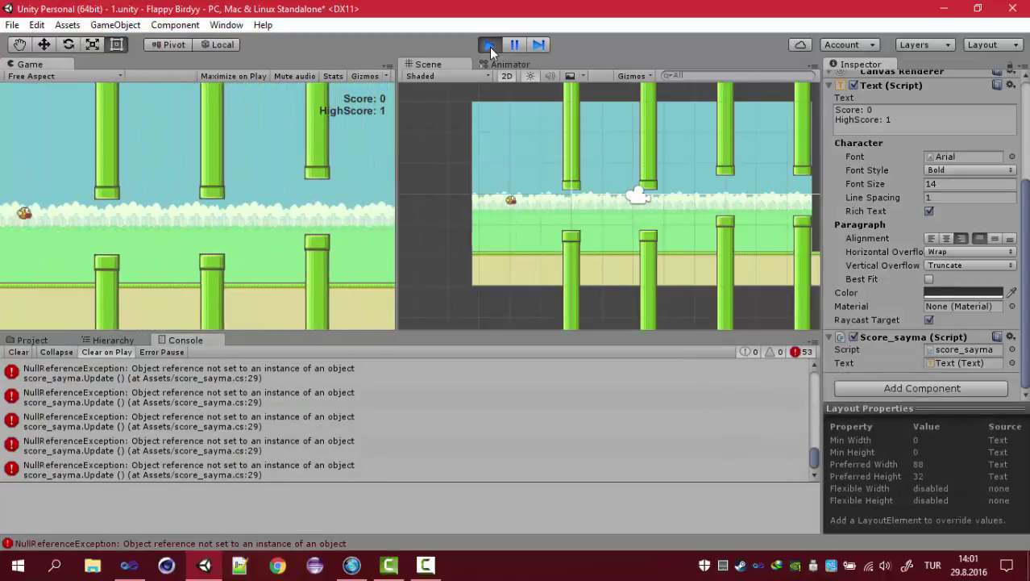
key("space")
key("space")
key("space")
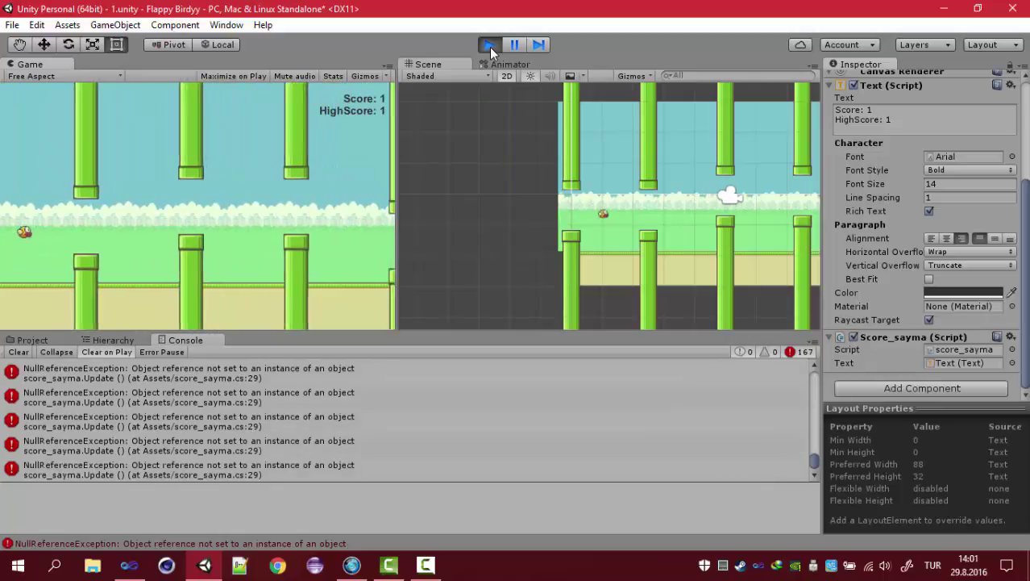
key("space")
key("space")
key("space")
key("space")
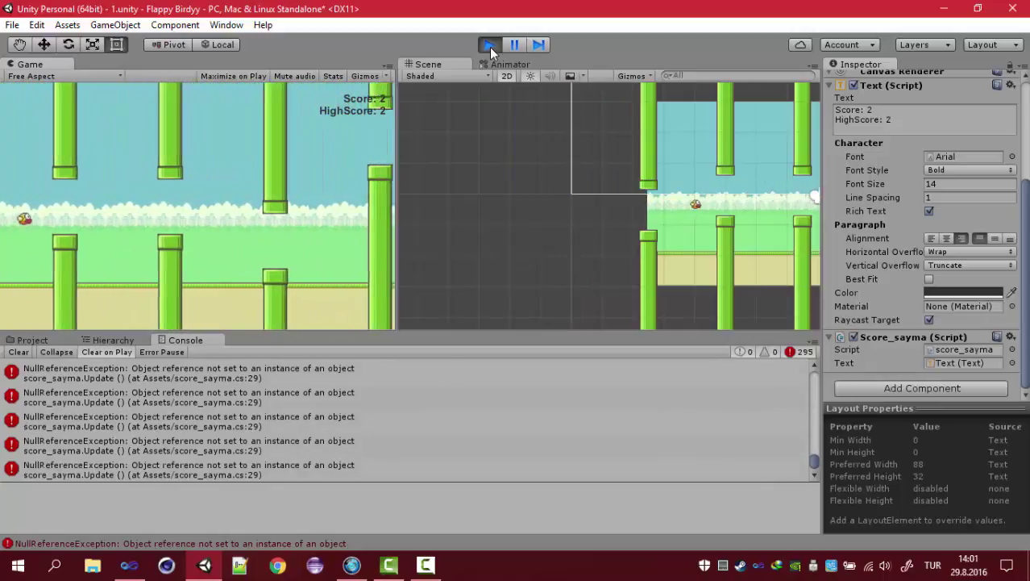
key("space")
key("space")
key("space")
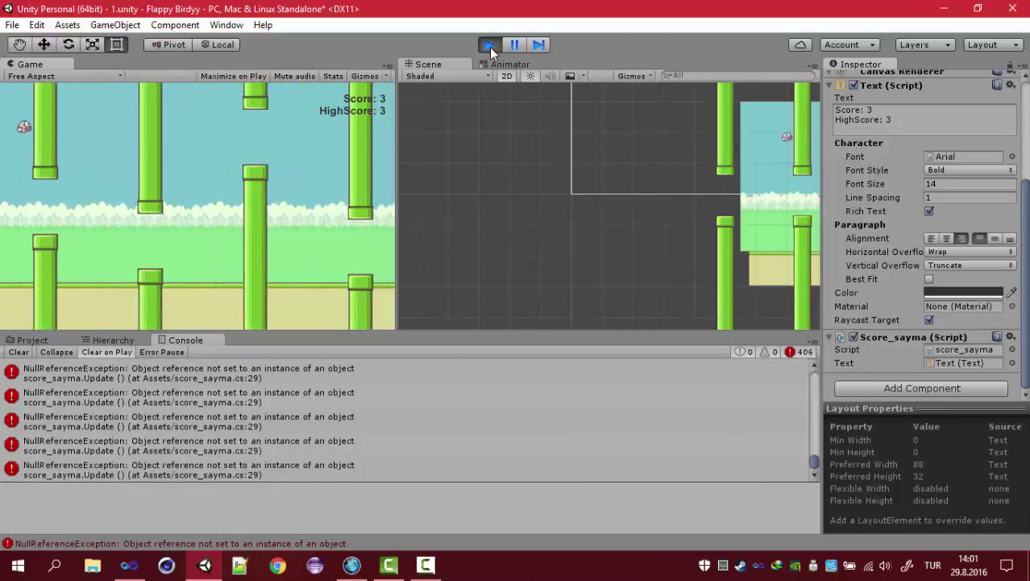
left_click(490, 47)
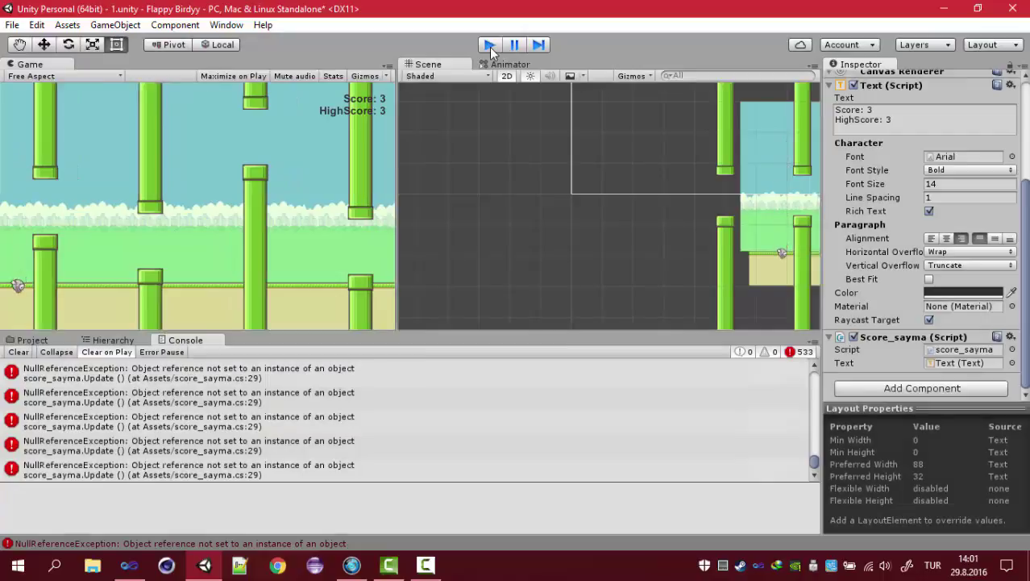
Step: Start a new run and confirm HighScore stays at 3 while Score restarts at 0
left_click(490, 47)
left_click(489, 48)
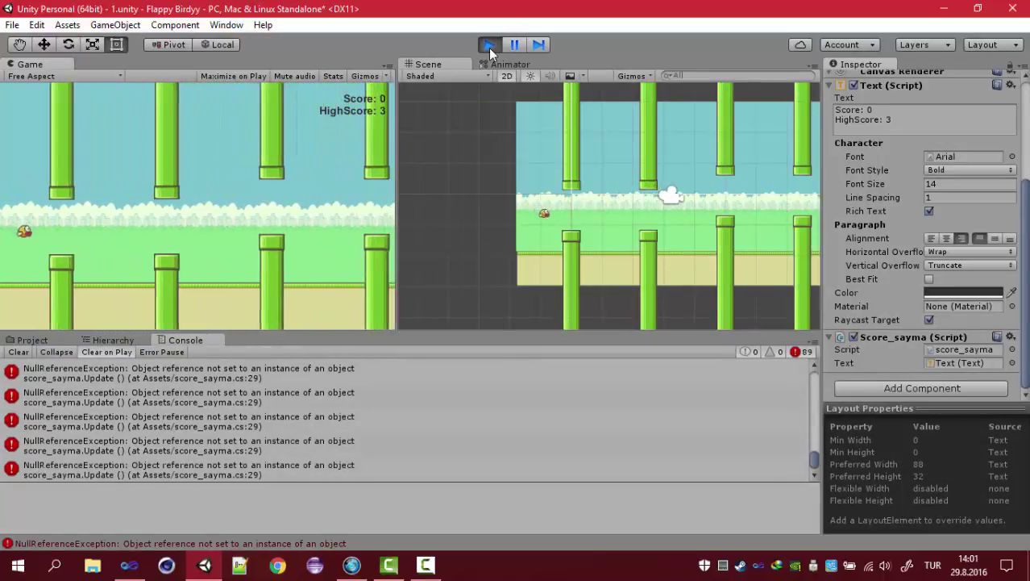
key("space")
key("space")
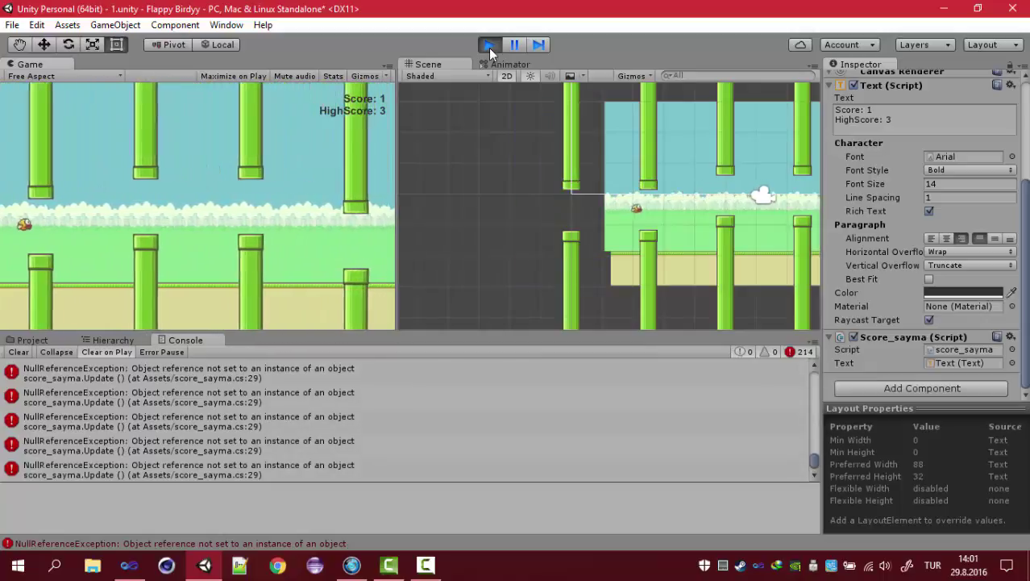
key("space")
key("space")
key("space")
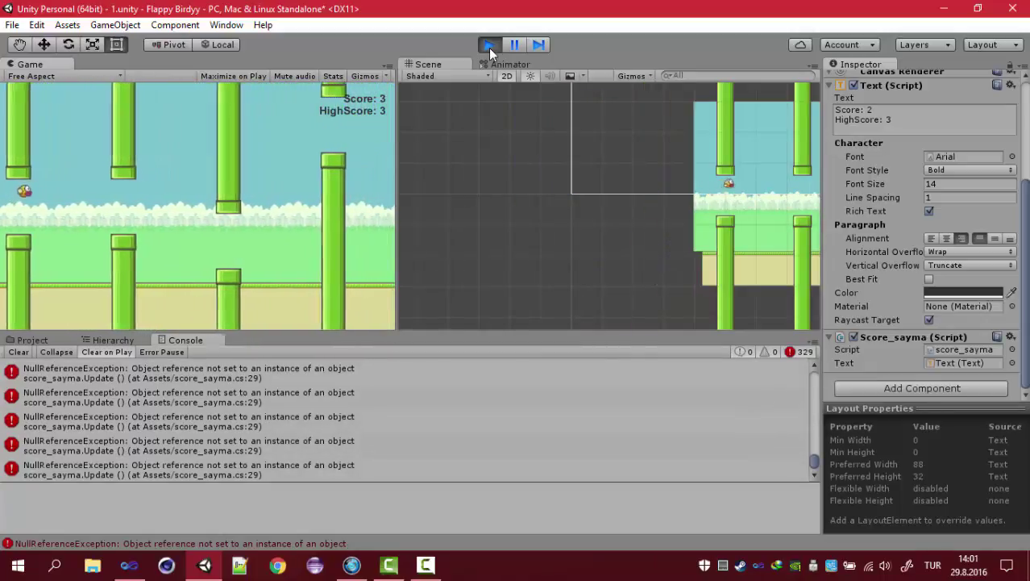
key("space")
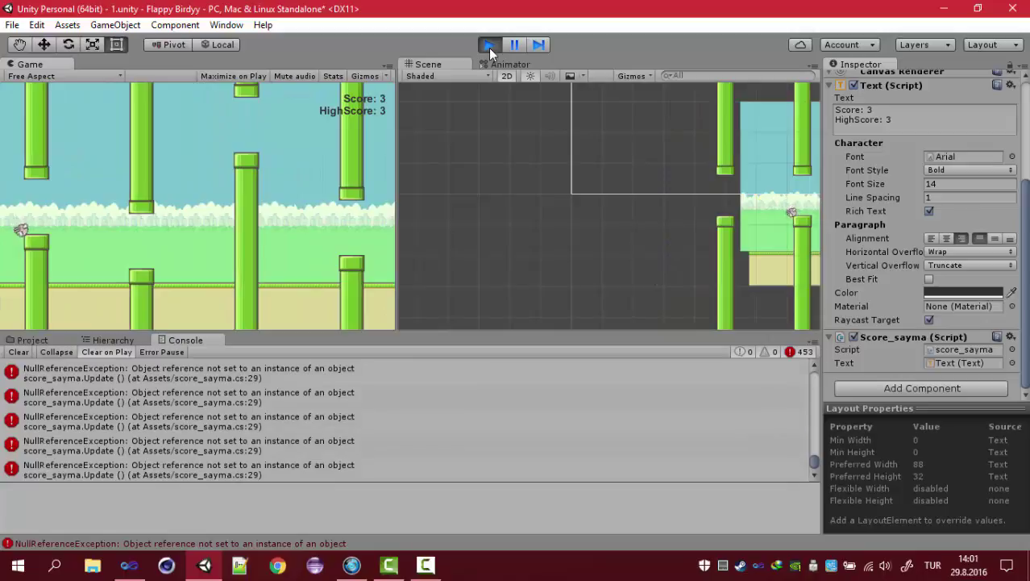
Step: Stop the game, clear the console errors, and view Start's PlayerPrefs code in score_sayma
left_click(488, 46)
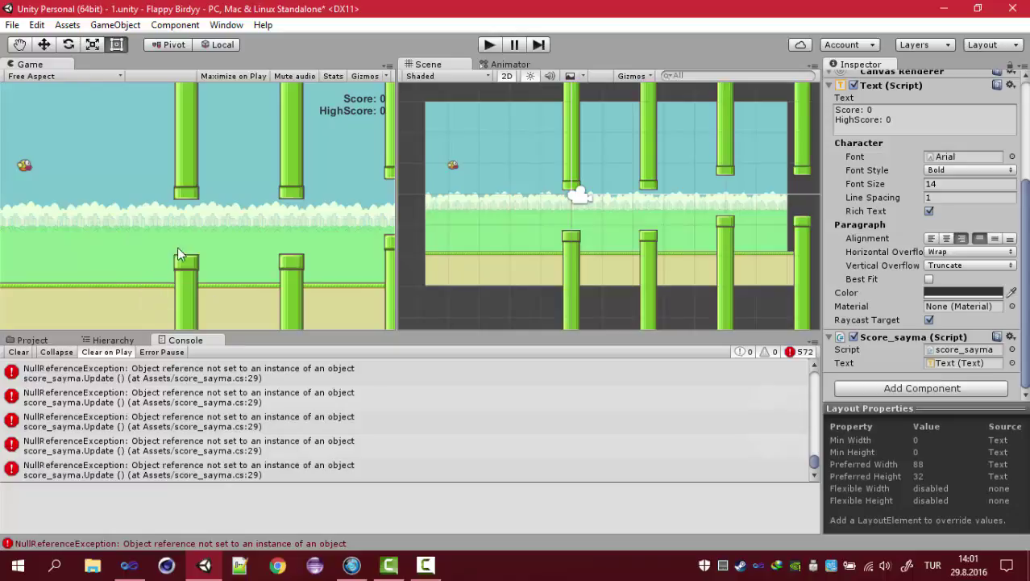
left_click(19, 354)
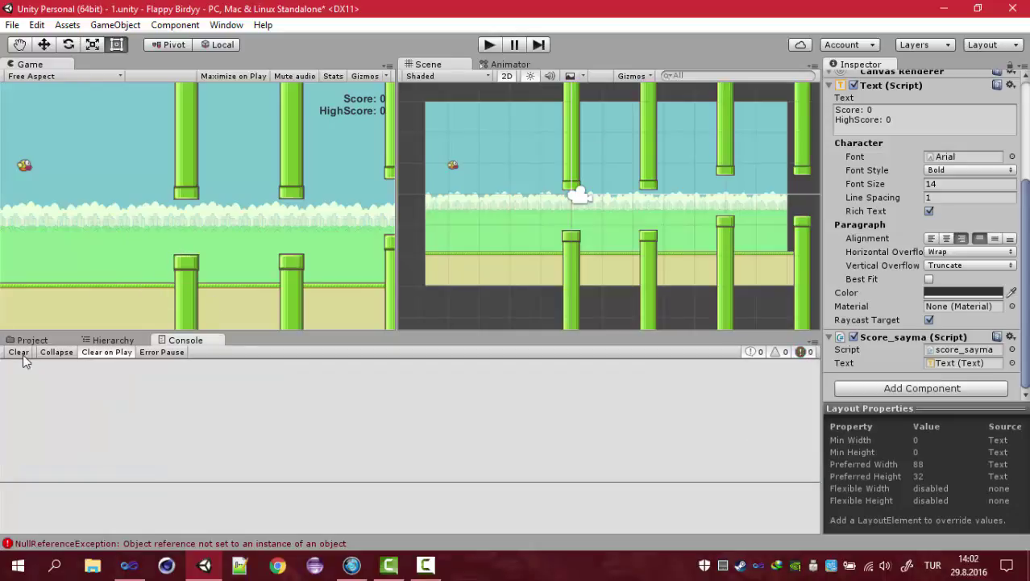
left_click(129, 566)
left_click(210, 251)
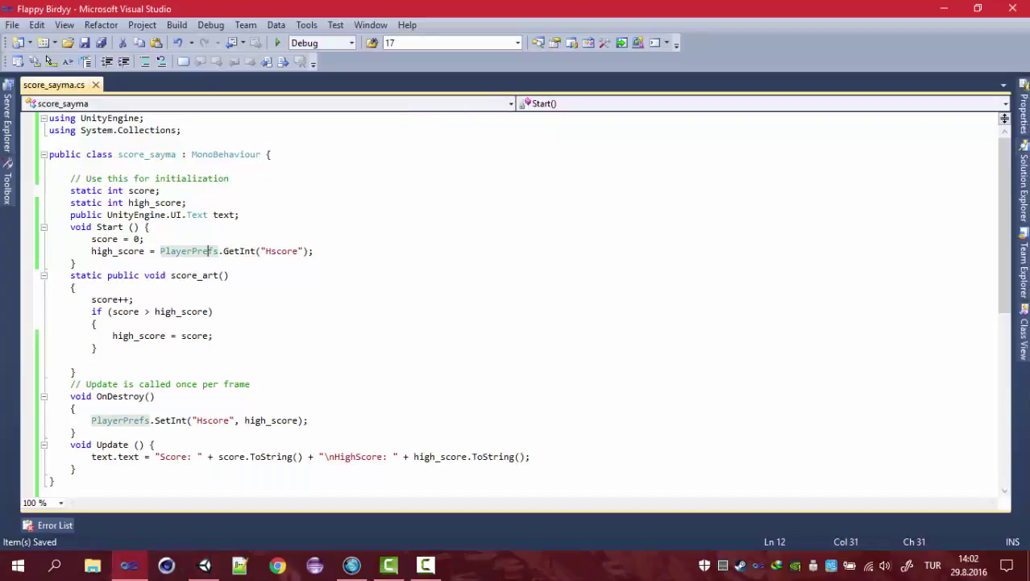
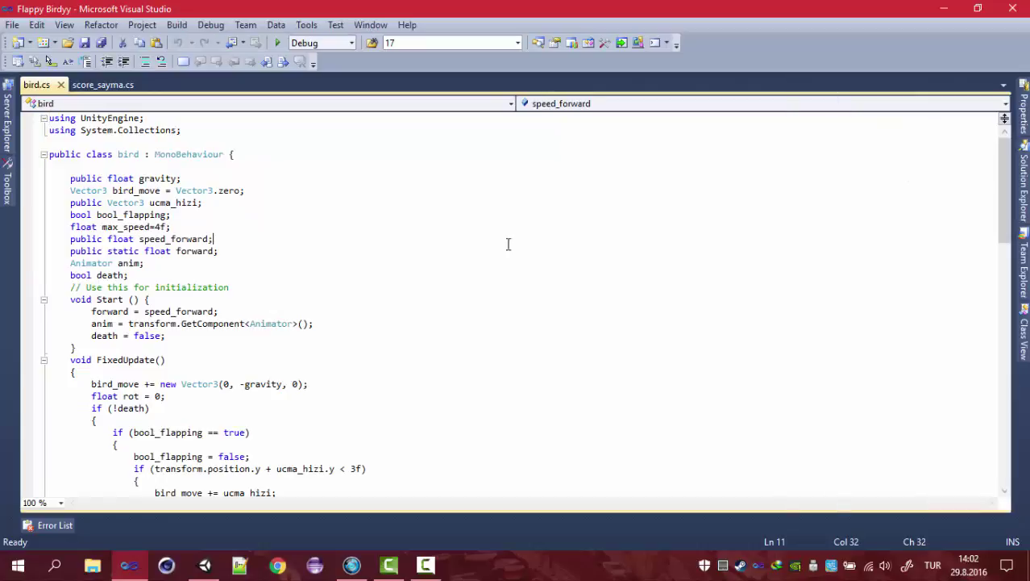
Step: Insert an empty else { } block right after the if (!death) block's closing brace in FixedUpdate
mouse_move(1005, 233)
left_mouse_down()
mouse_move(1001, 373)
mouse_move(1004, 275)
mouse_move(1004, 299)
left_mouse_up()
left_click(168, 428)
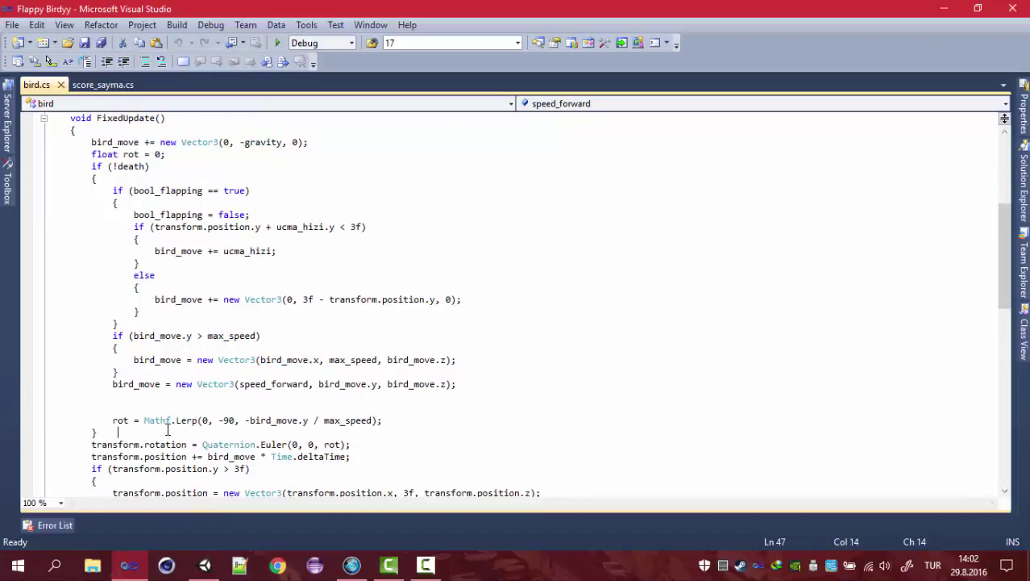
left_click(103, 434)
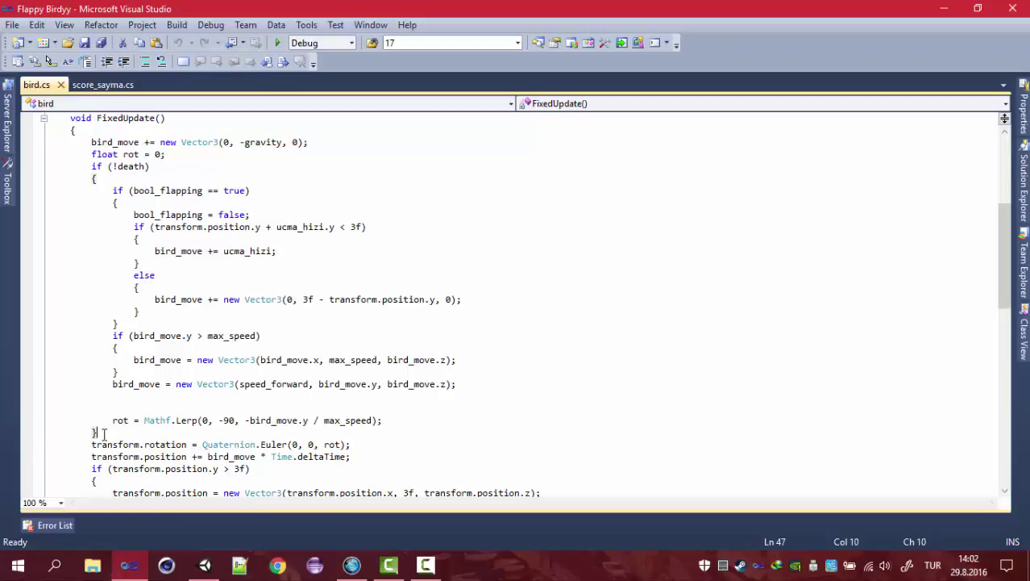
key("Return")
type("else")
key("Escape")
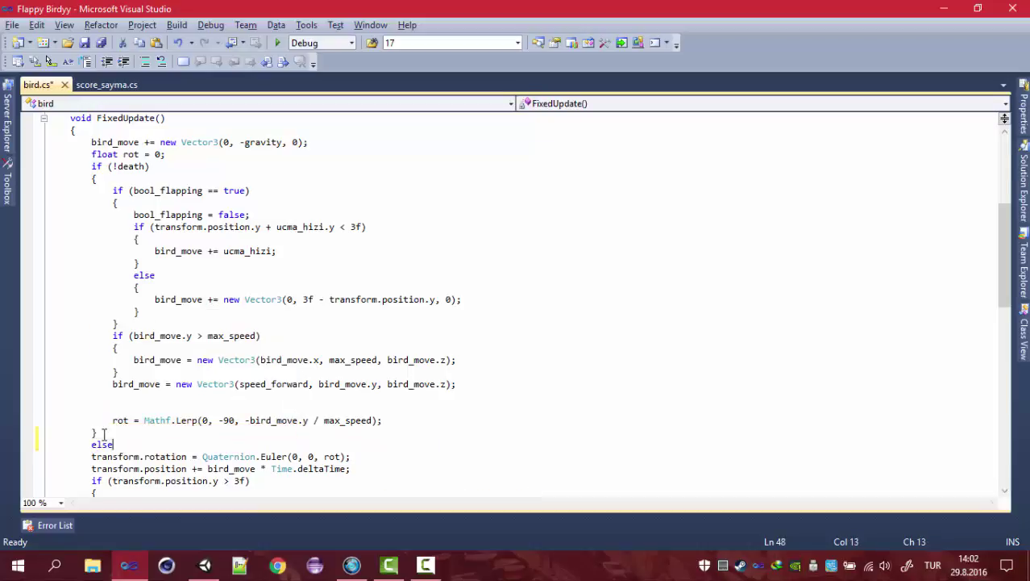
type("}")
key("Left")
key("Left")
key("Return")
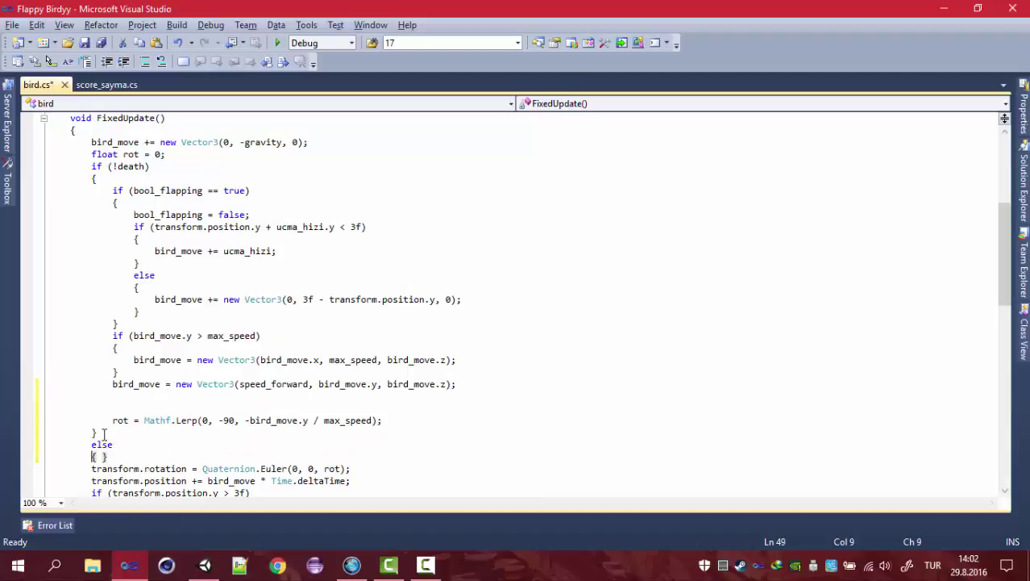
key("Return")
key("Up")
key("Up")
key("Up")
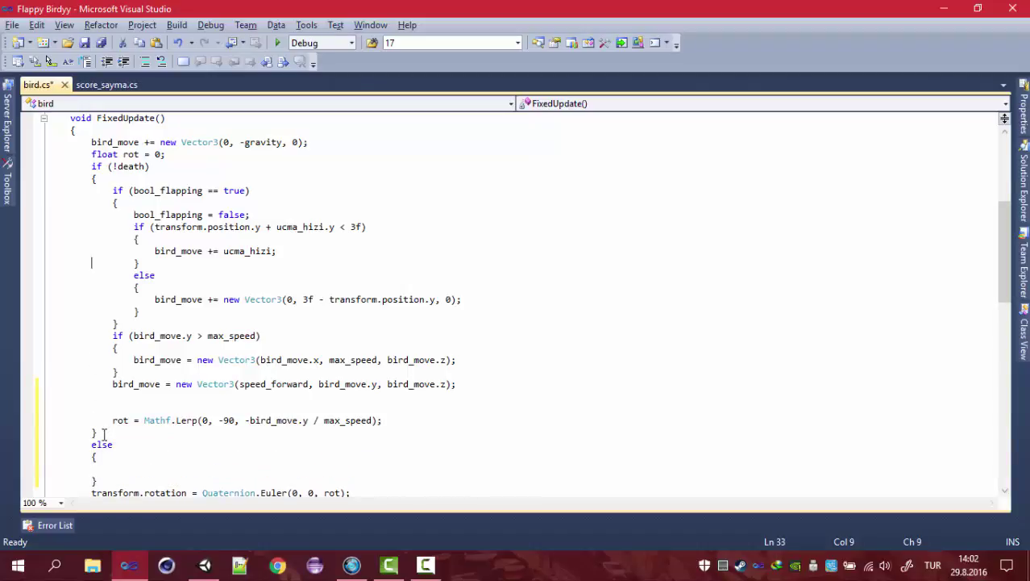
key("Up")
key("Up")
key("Up")
key("Up")
key("Up")
key("Up")
Step: Declare a timer variable float time = 1f; below bool death;
key("Right")
key("Right")
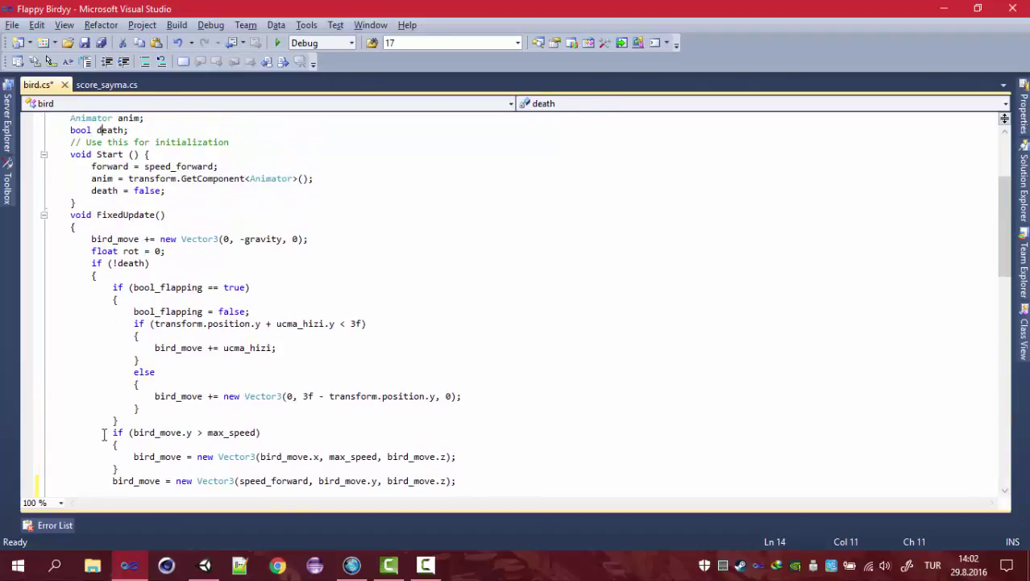
key("Return")
type("fl")
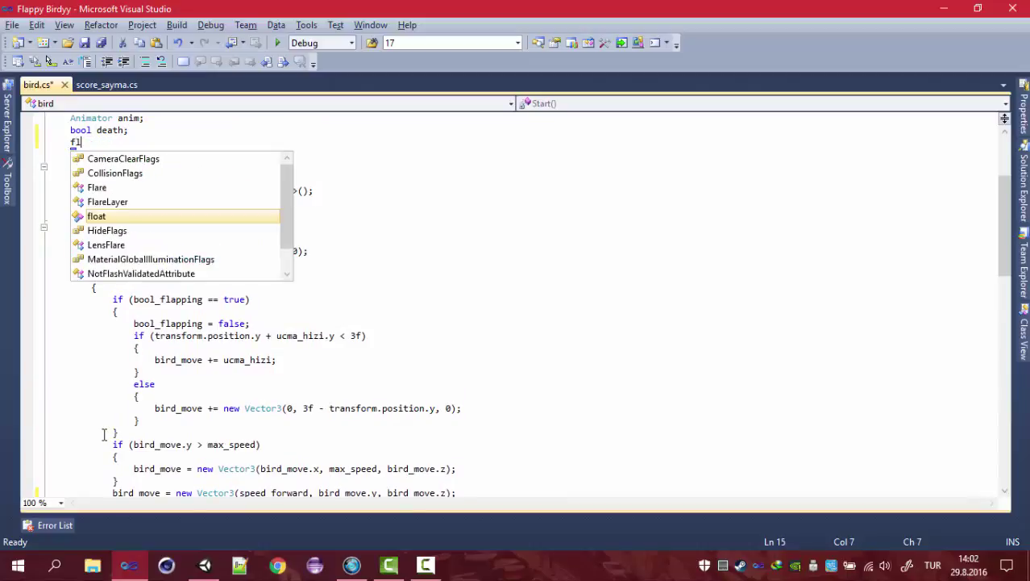
type("oat time ")
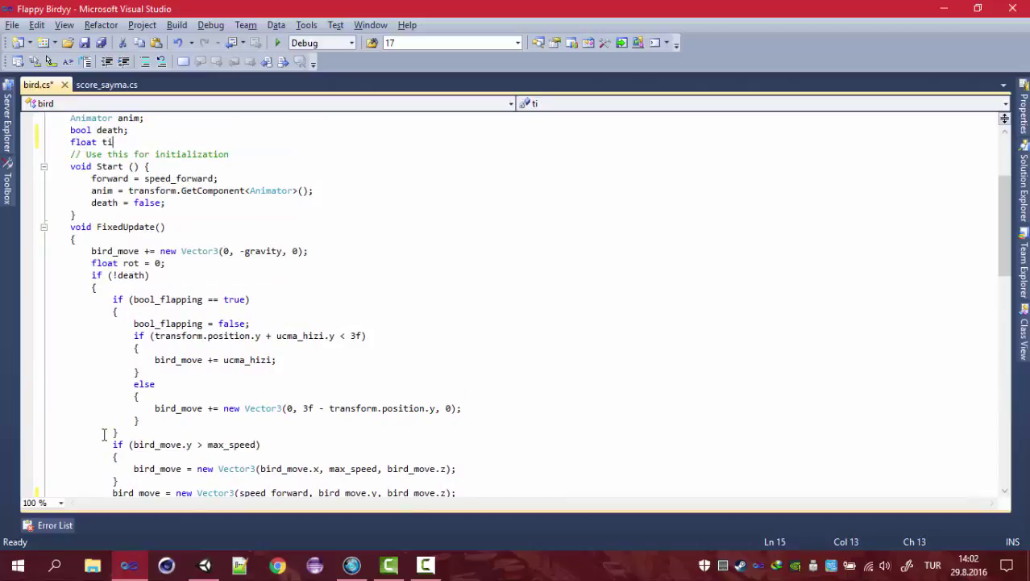
type("= 2f")
type(";")
key("BackSpace")
key("BackSpace")
type("f;")
Step: Write time = time - Time.deltaTime; inside the else block and save bird.cs
left_click_drag(1005, 281, 1004, 398)
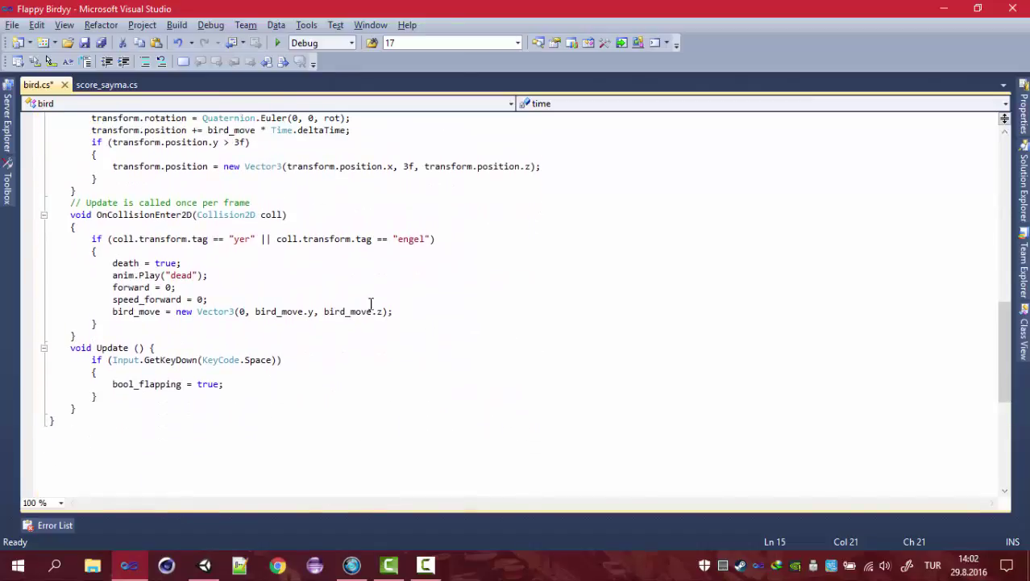
left_click(415, 321)
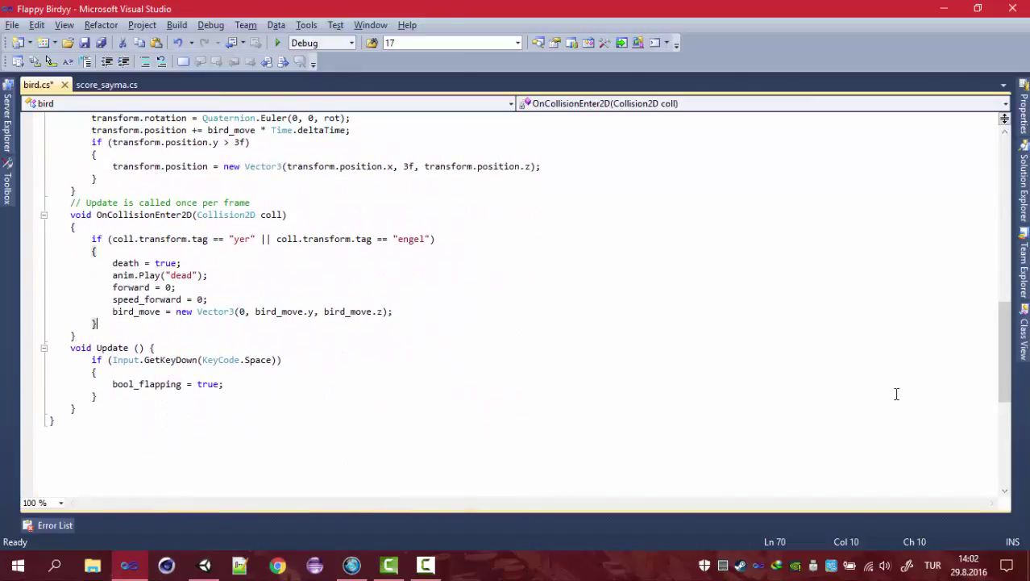
left_click_drag(1005, 355, 1004, 327)
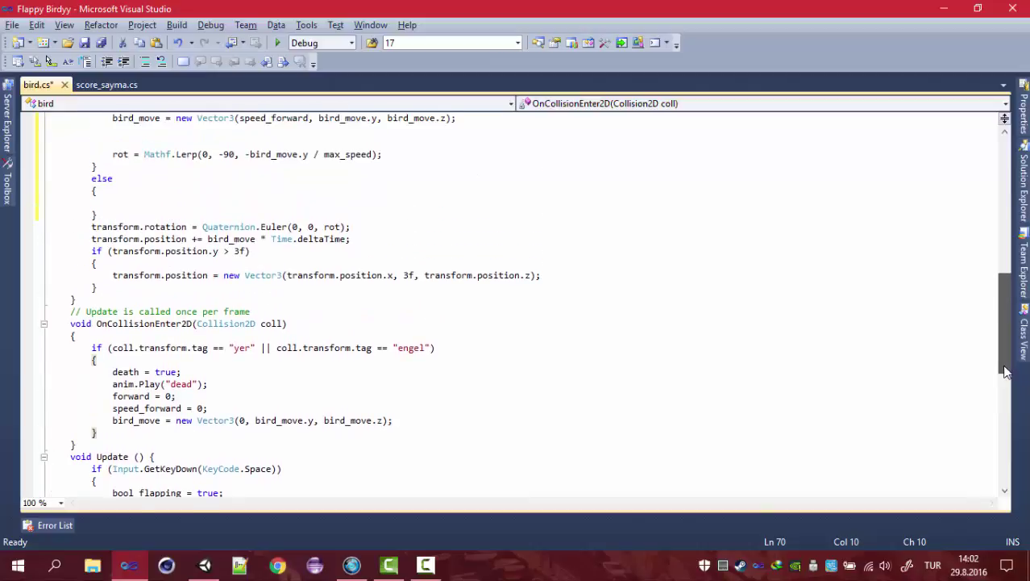
left_click(158, 202)
type("time")
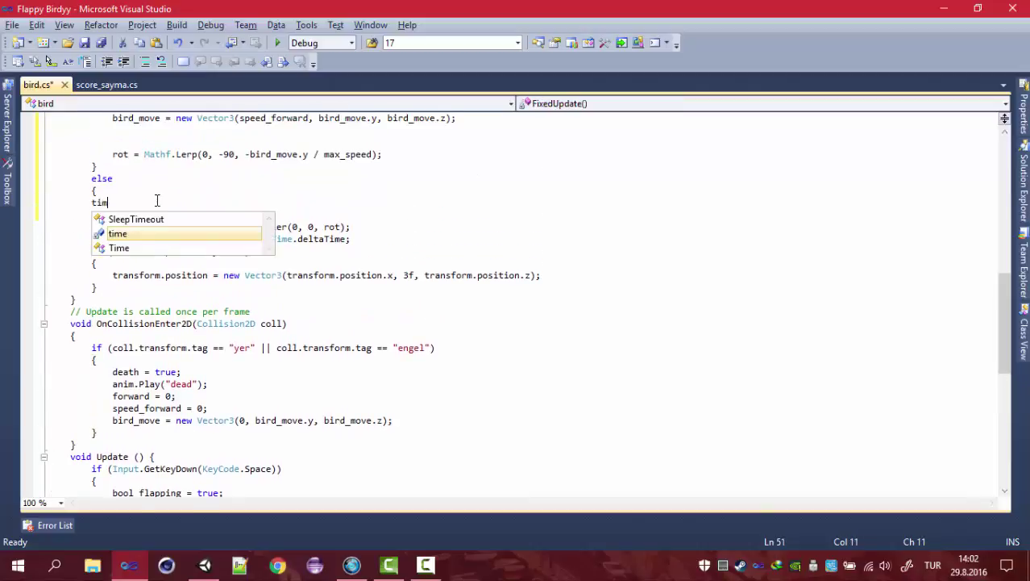
key("Escape")
type("=")
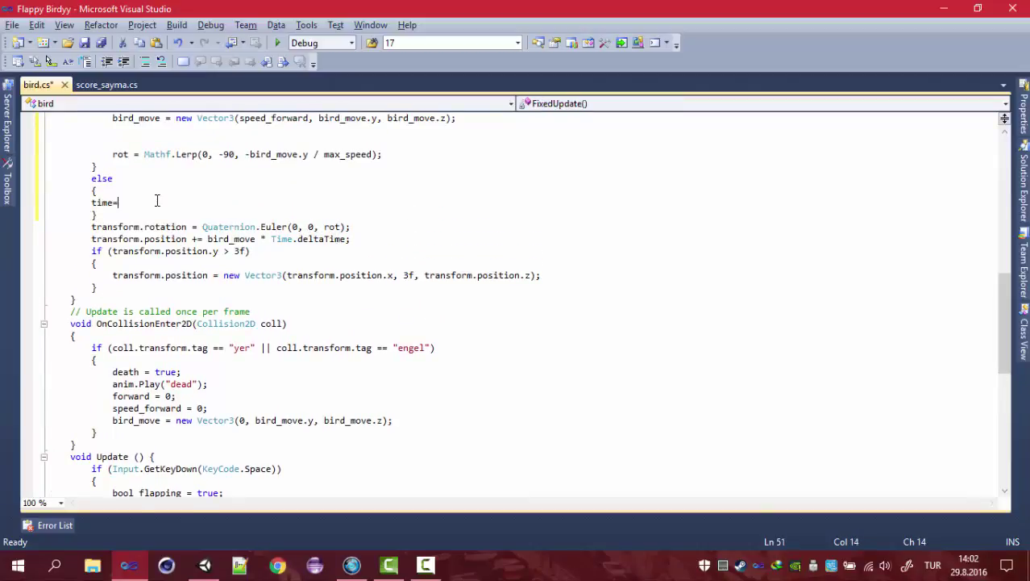
type("time")
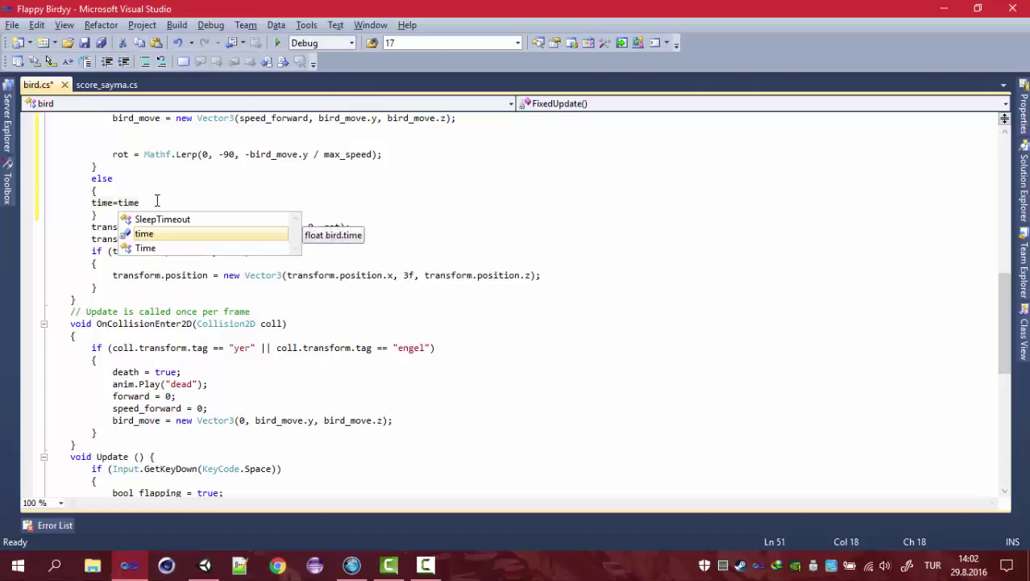
type("-time.")
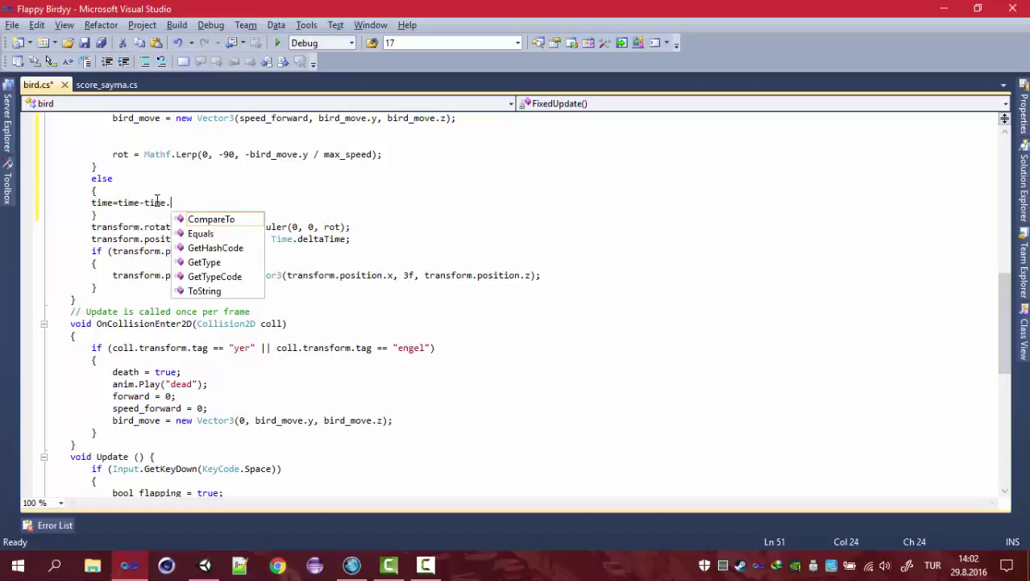
key("BackSpace")
key("BackSpace")
key("BackSpace")
key("BackSpace")
key("BackSpace")
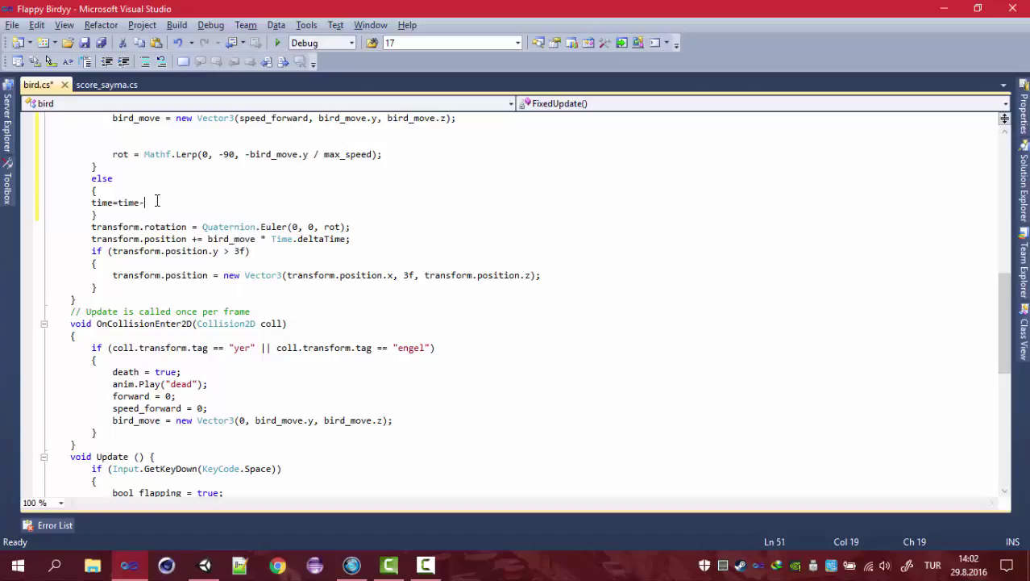
type("Time.de")
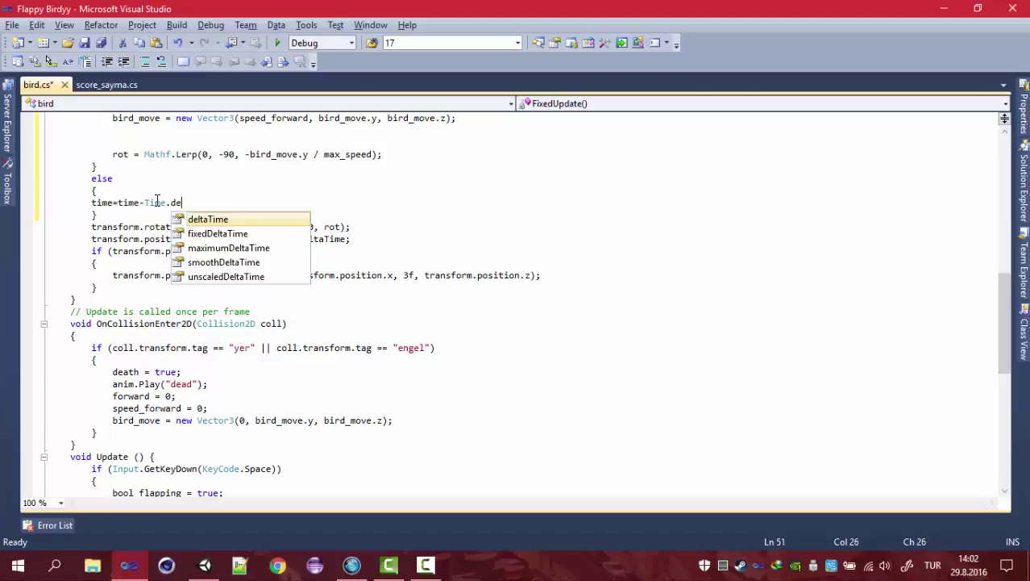
type("ltaTime;")
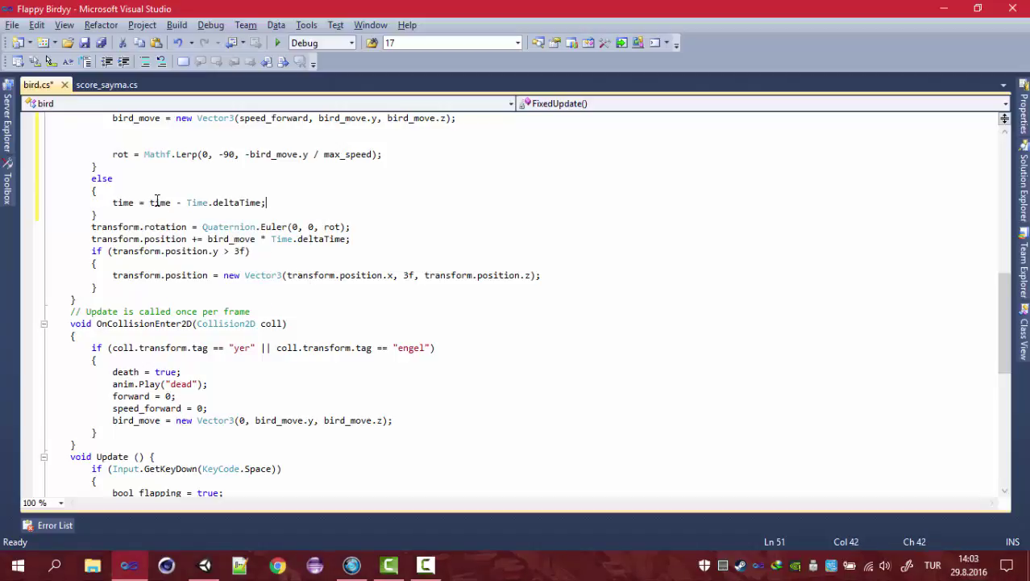
key("ctrl+s")
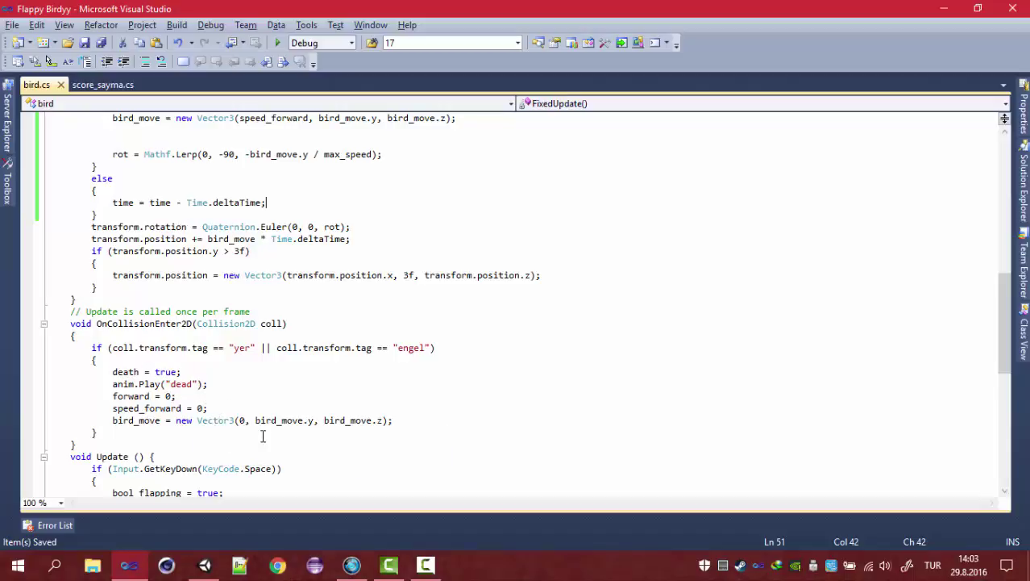
Step: Reset the timer with time = 1f; below the anim.Play line and save
left_click(179, 384)
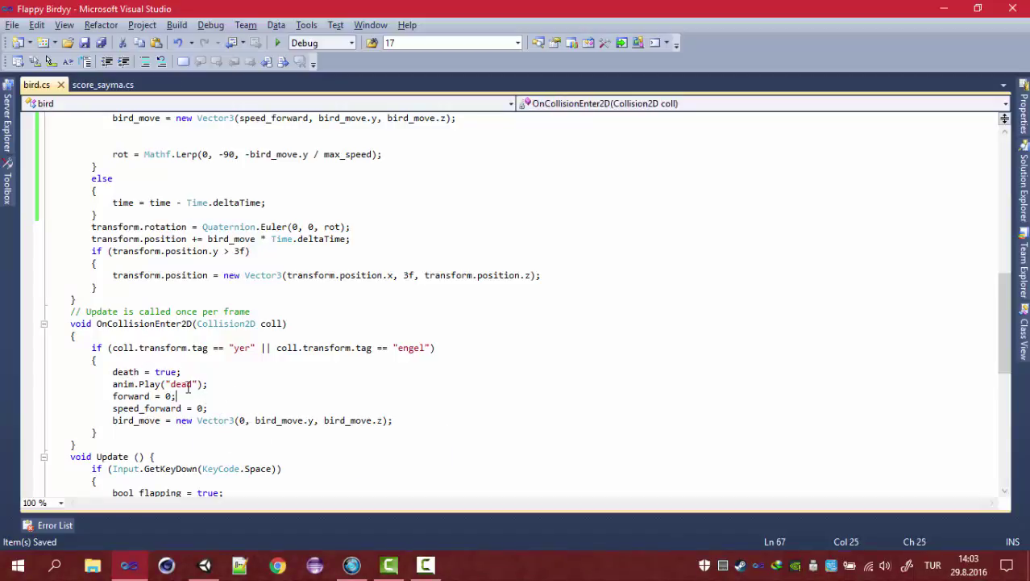
left_click(212, 384)
key("Return")
type("time ")
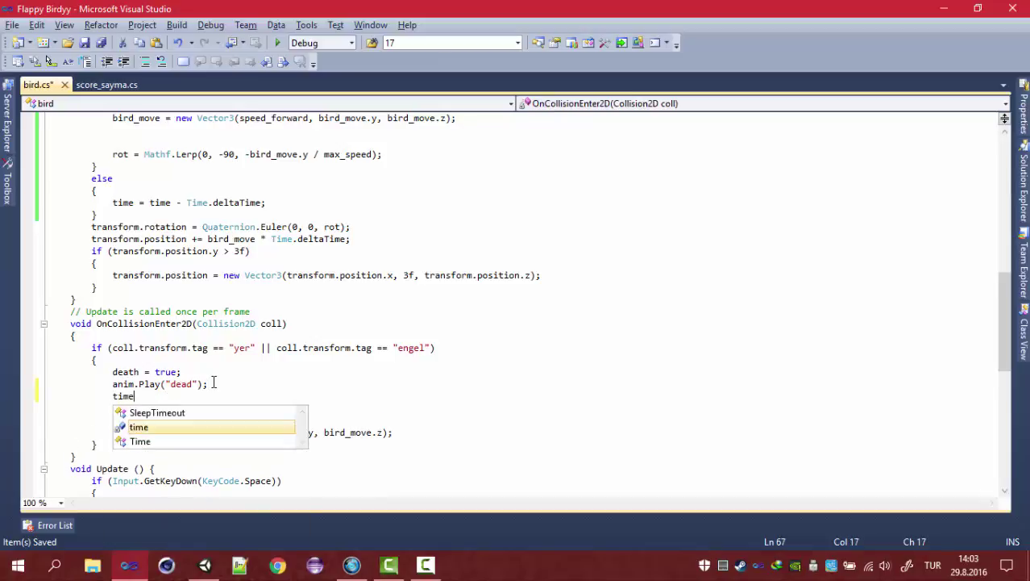
type("= 1f;")
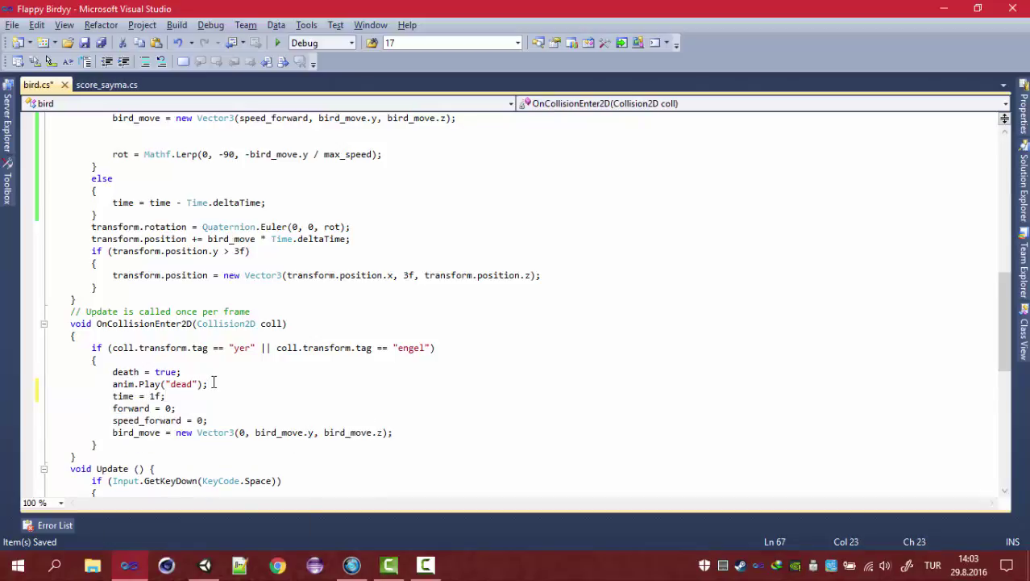
key("ctrl+s")
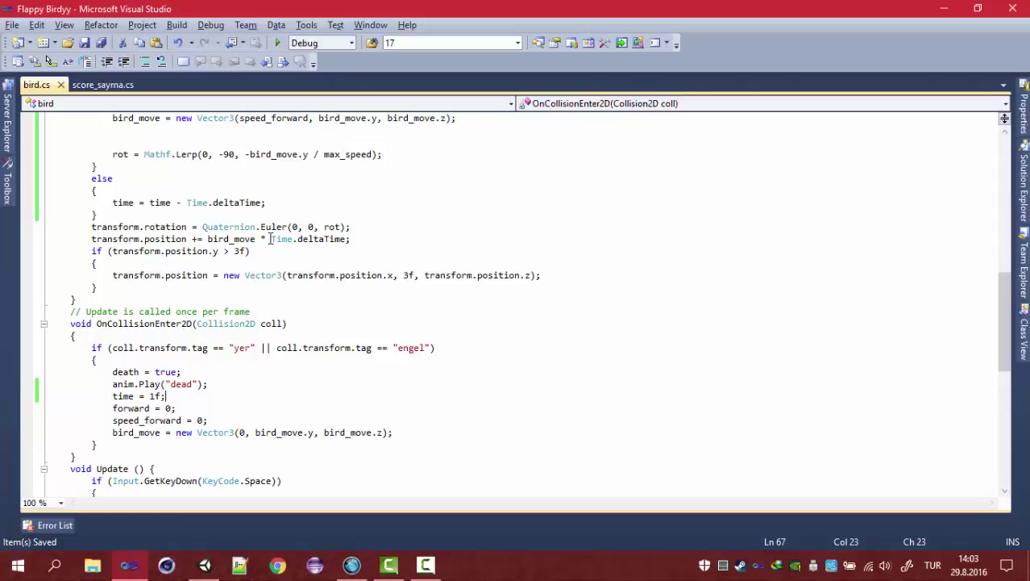
Step: Add an if (time == 0) block after the else, calling Application.loadedLevel(""), and save
left_click(106, 212)
key("Return")
type("if")
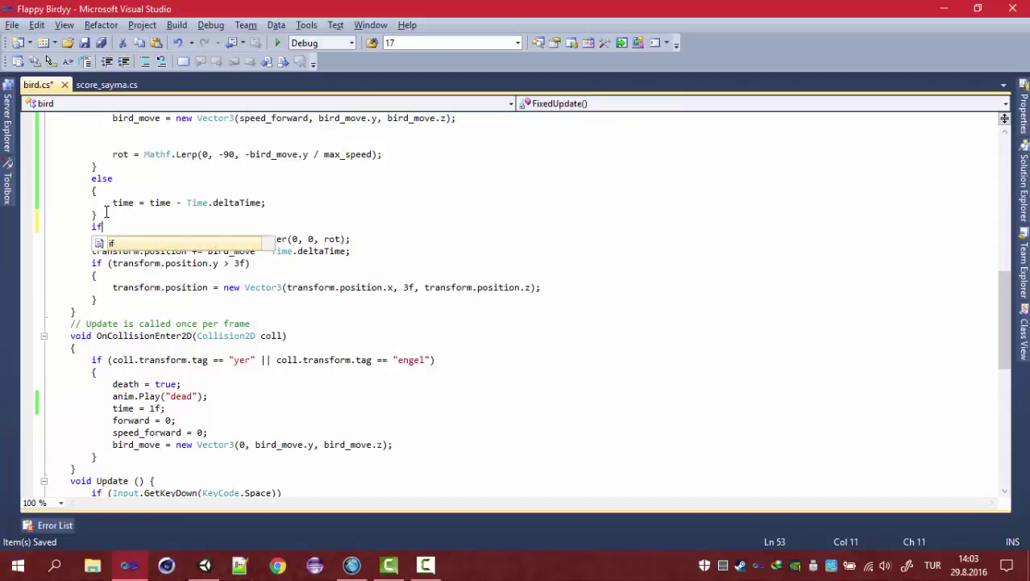
type("(time")
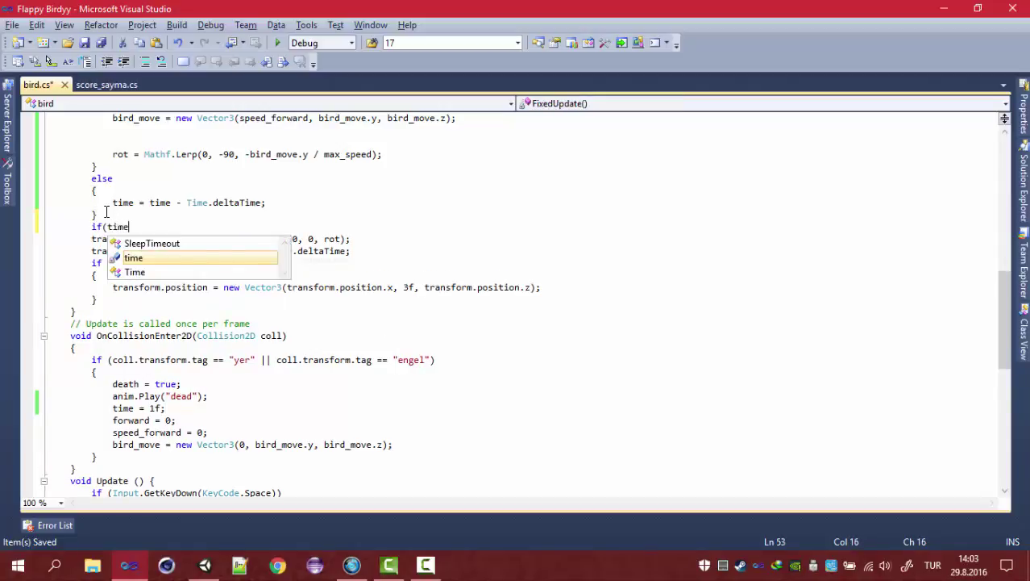
key("Escape")
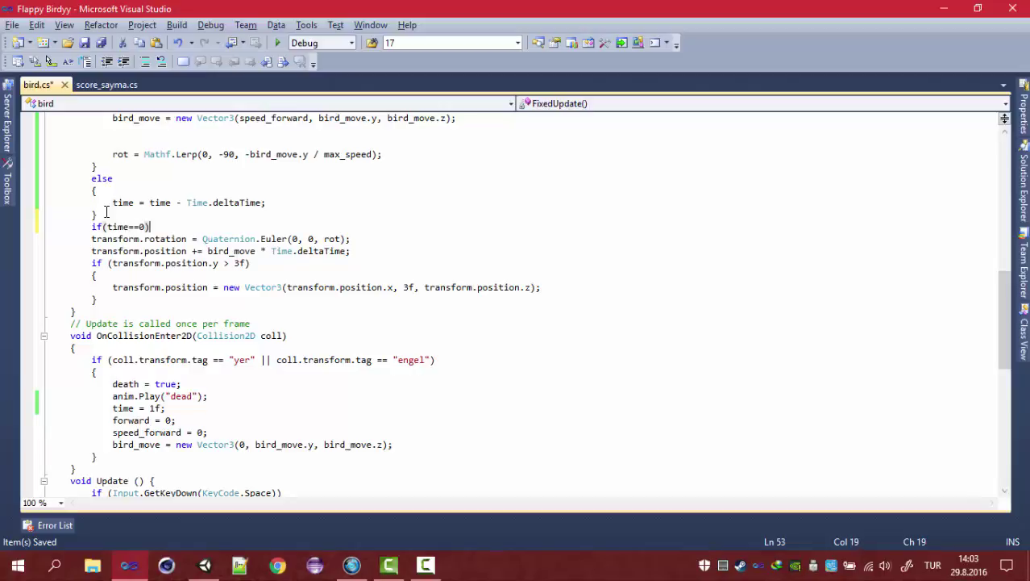
key("Return")
type("}")
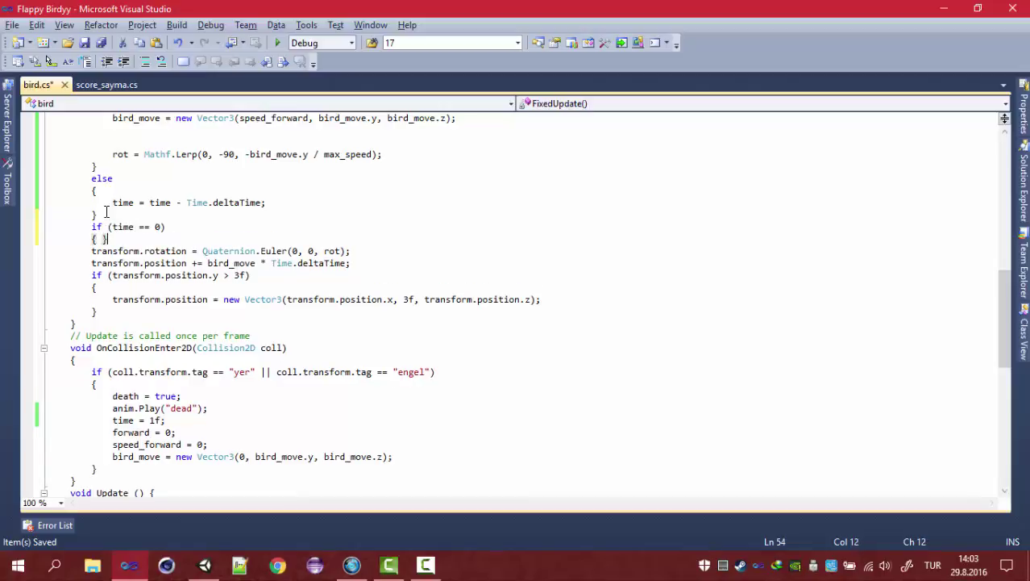
key("Left")
key("Return")
key("Return")
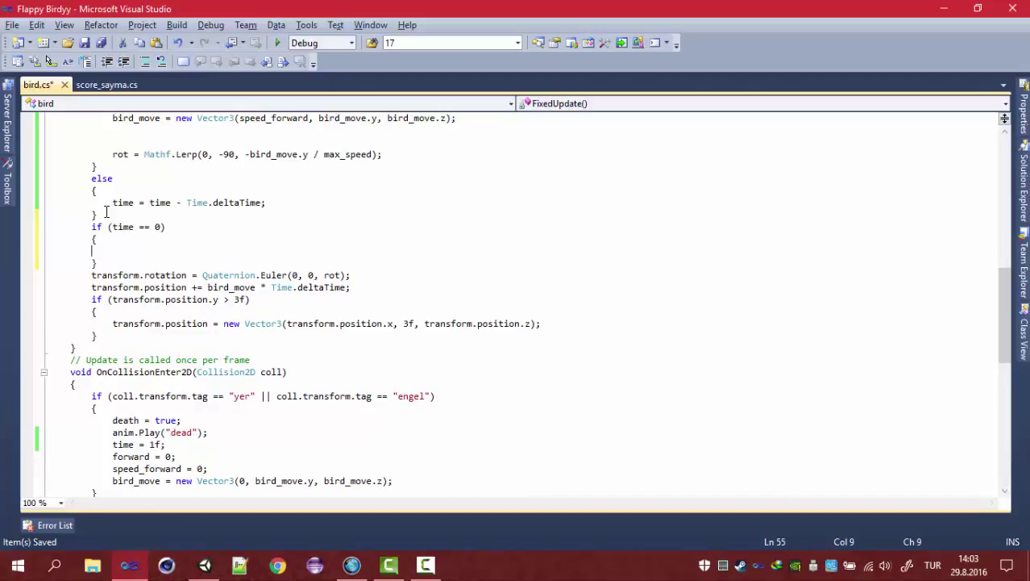
type("Application.")
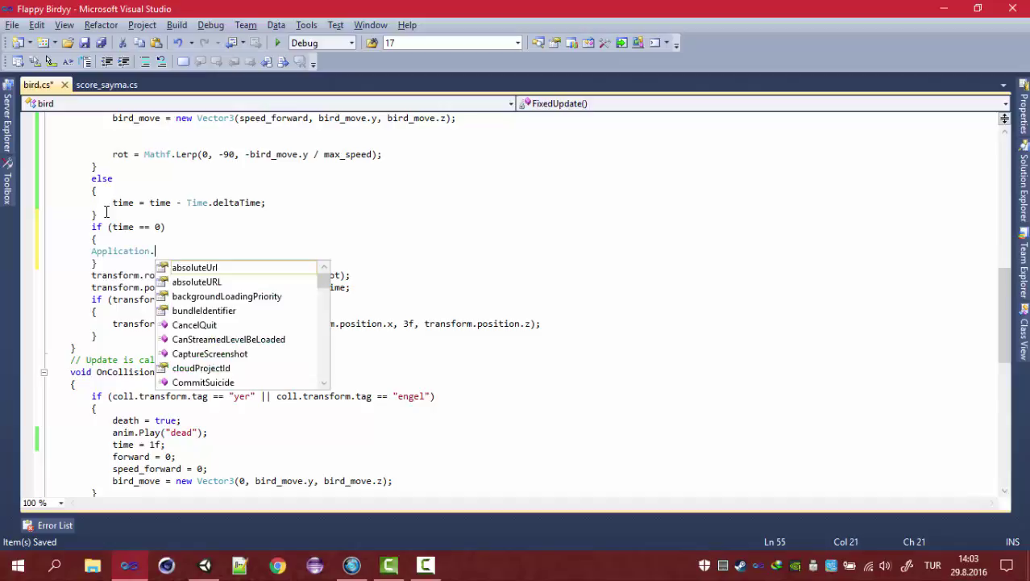
type("l")
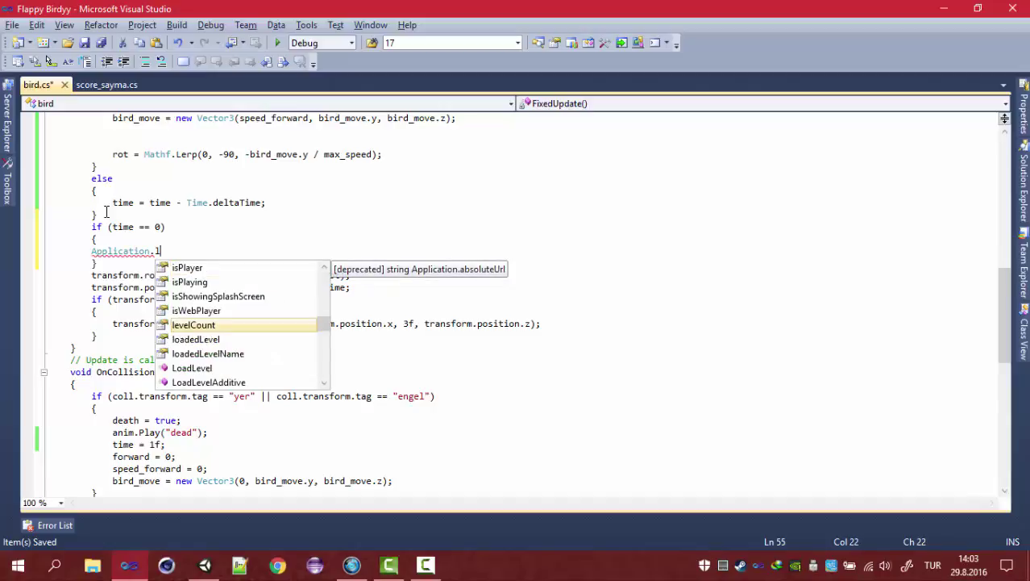
type("oa")
key("Return")
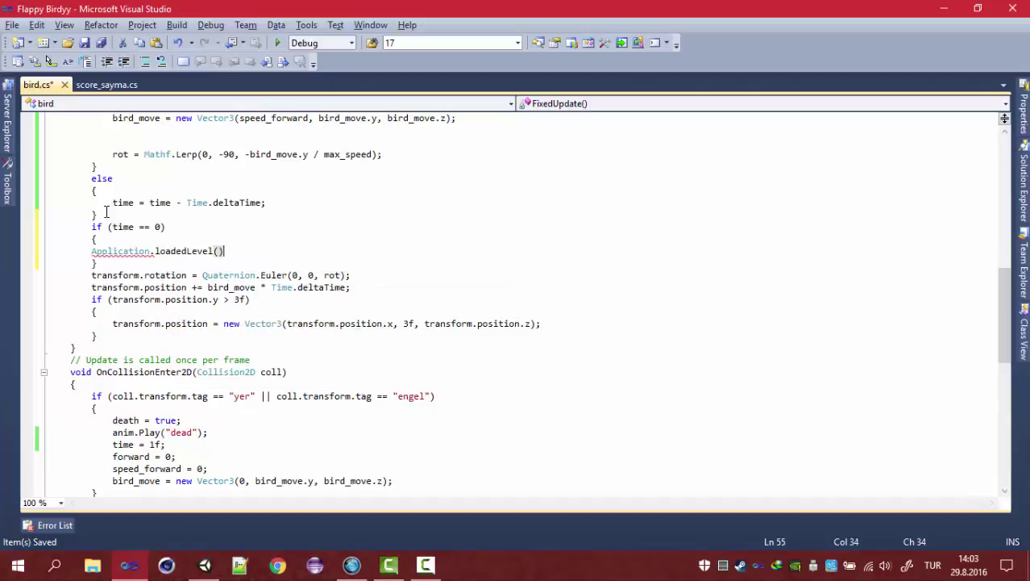
type(";")
type("\"")
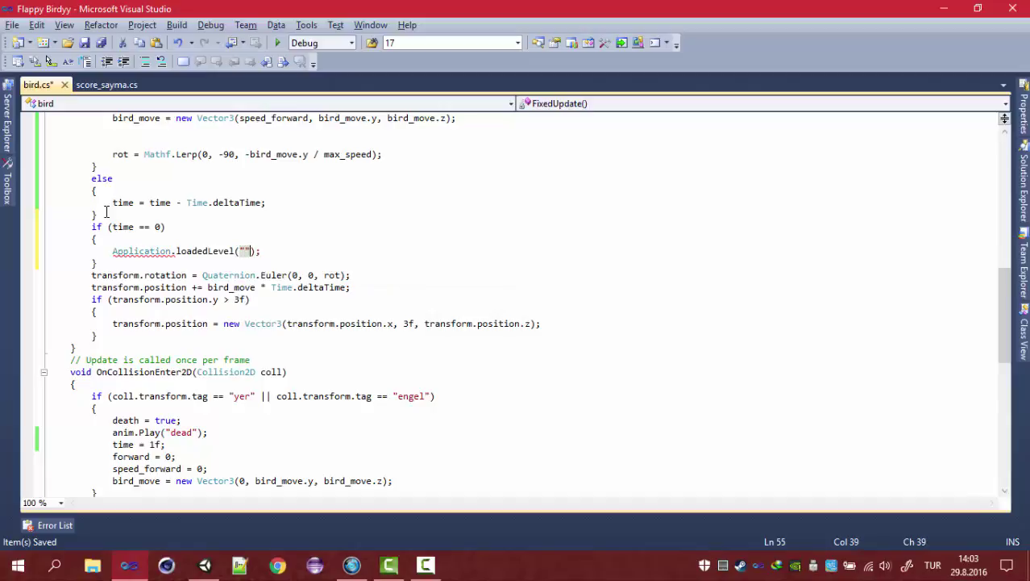
key("ctrl+s")
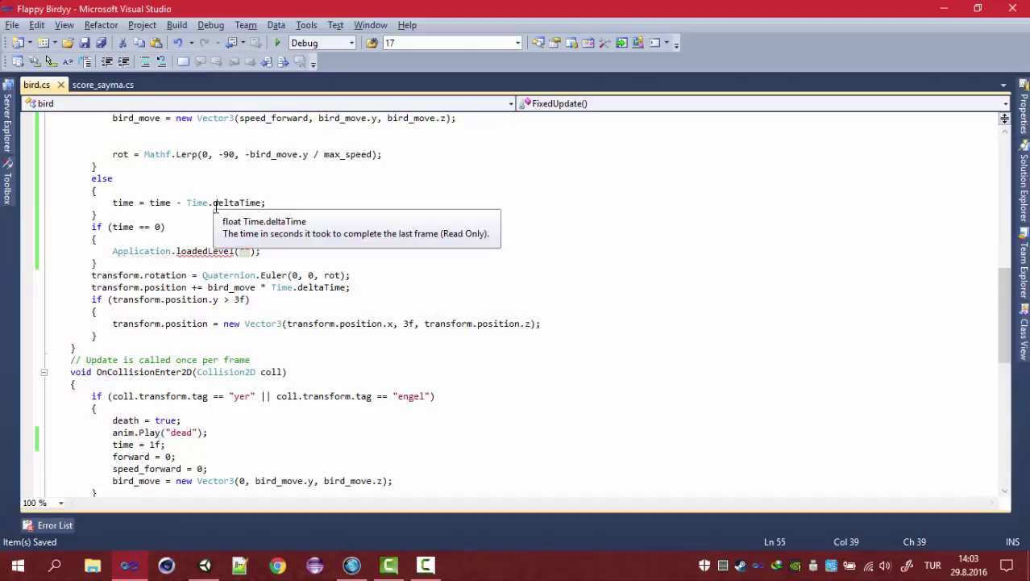
Step: Replace loadedLevel with Application.LoadLevel and bring the Unity editor forward
double_click(200, 252)
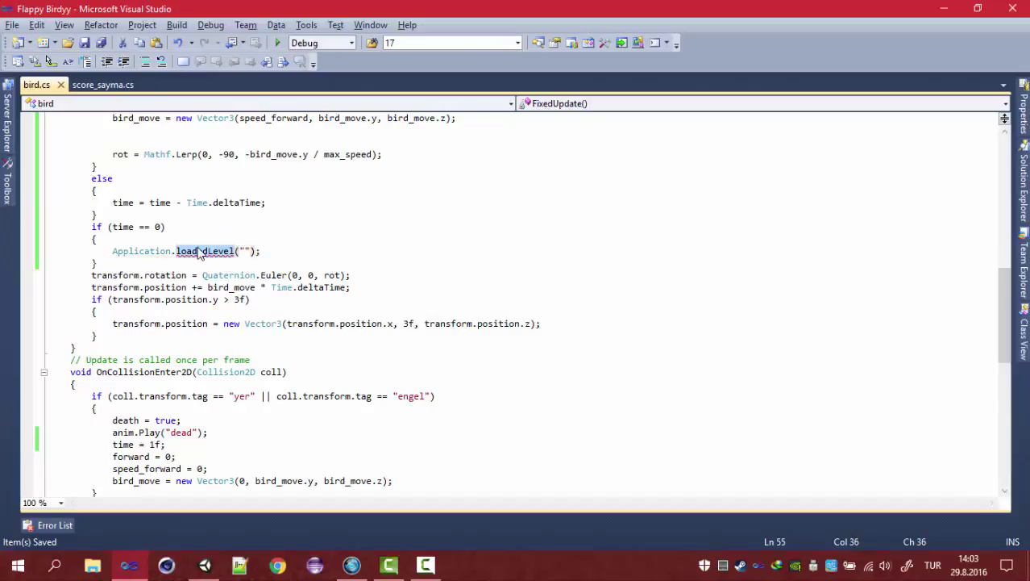
type("loa")
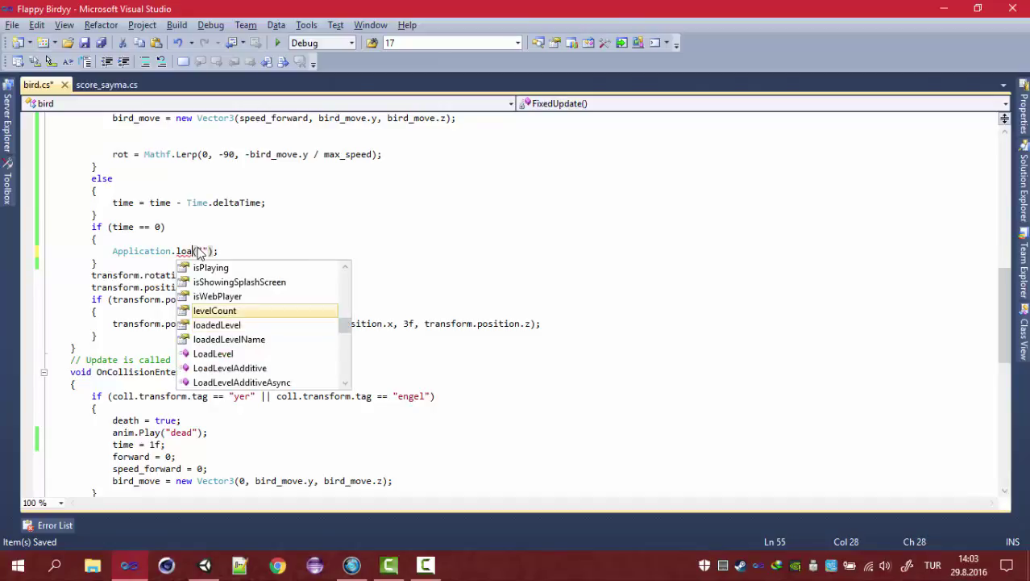
key("Down")
key("Down")
key("Down")
key("Return")
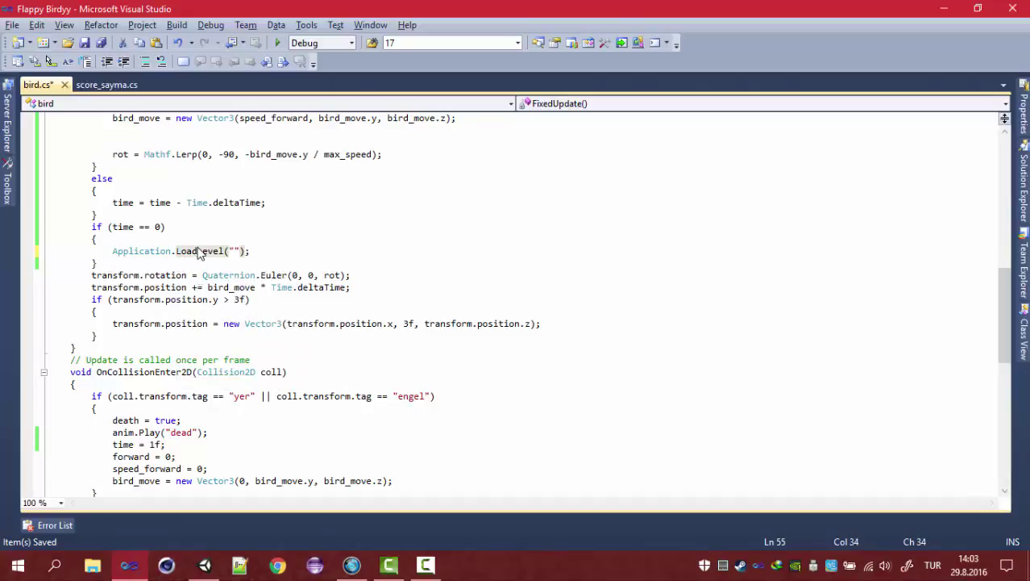
left_click(204, 564)
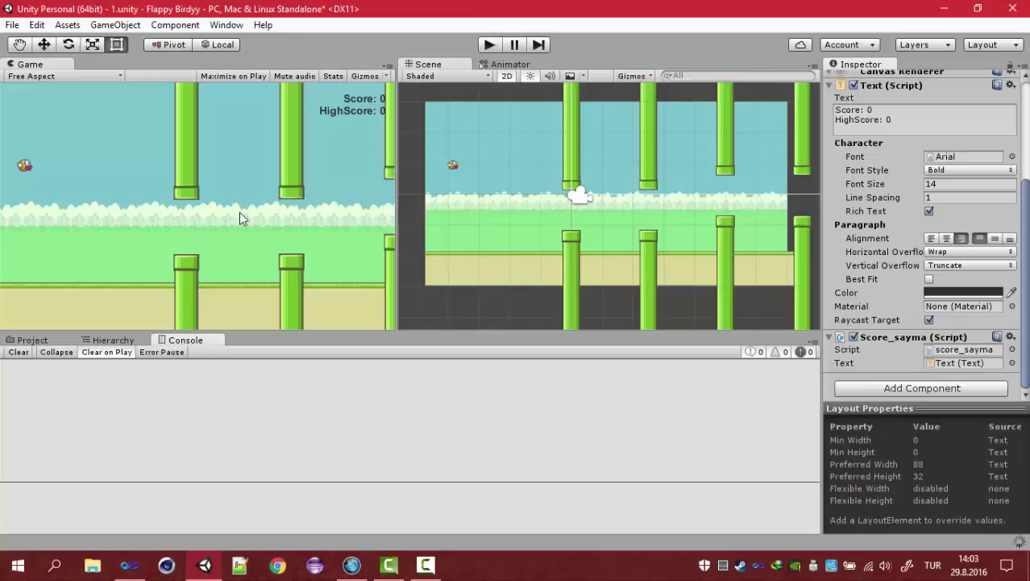
Step: Save the current scene via File > Save Scene, cancelling the Save Scene As attempt
left_click(15, 25)
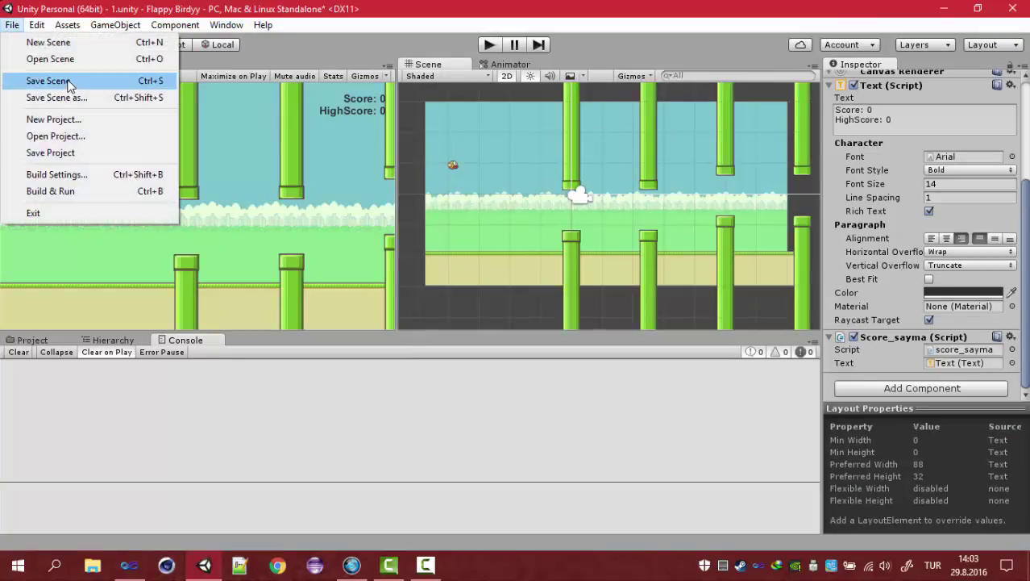
left_click(68, 81)
left_click(12, 27)
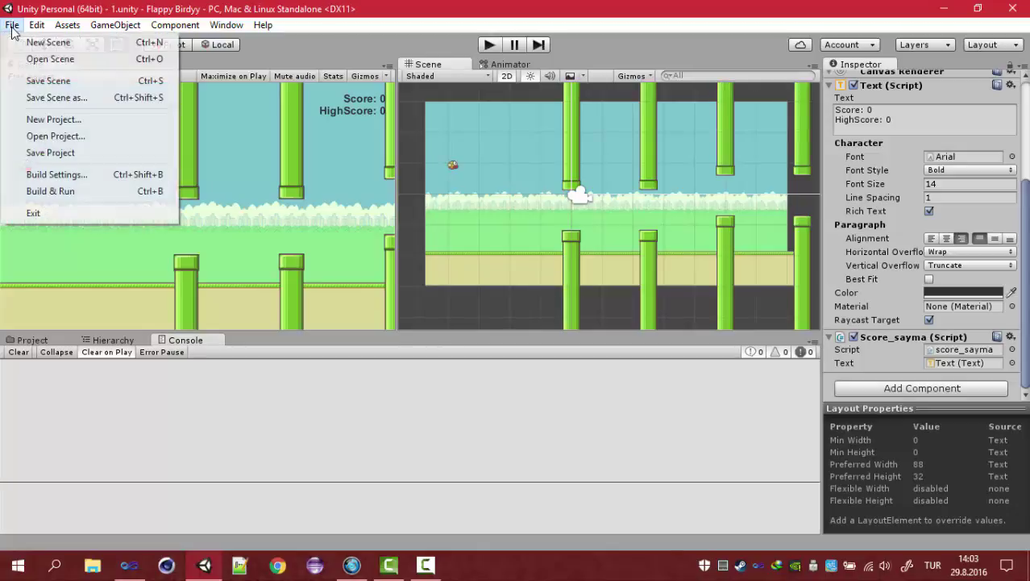
left_click(58, 98)
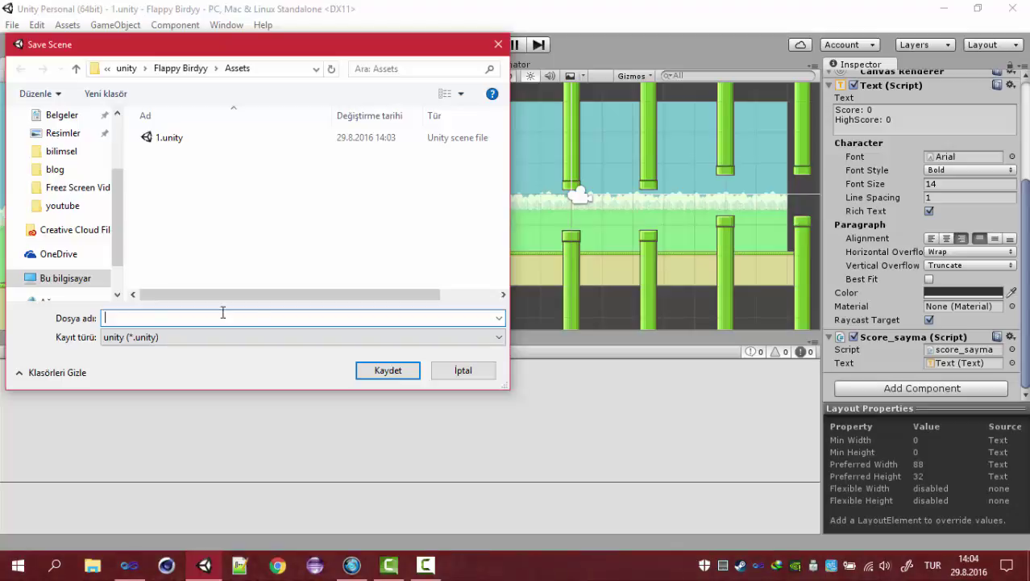
left_click(462, 370)
Step: Check the scene asset's name, 1, in the Project panel
left_click(26, 342)
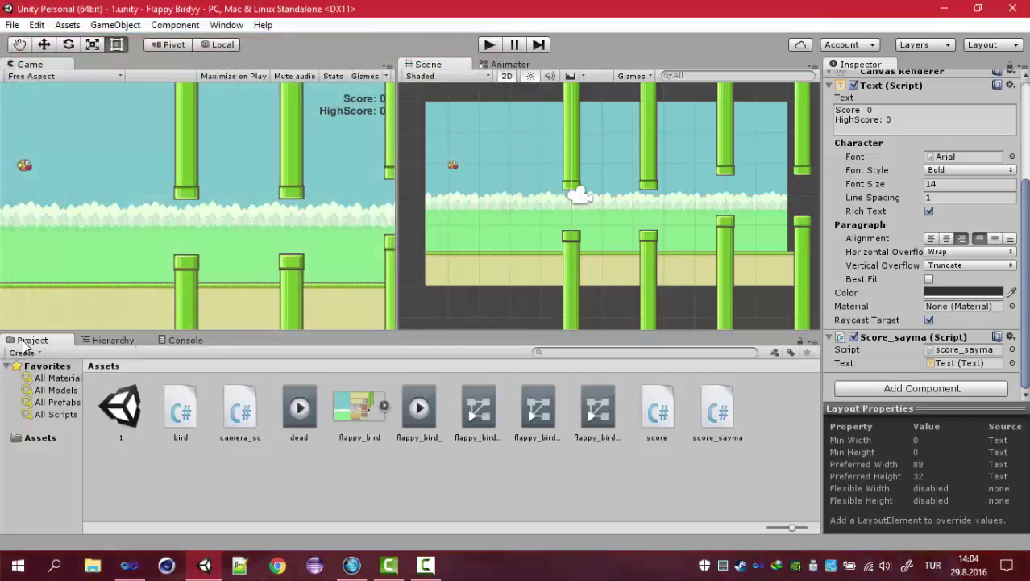
left_click(127, 412)
left_click(187, 473)
left_click(138, 424)
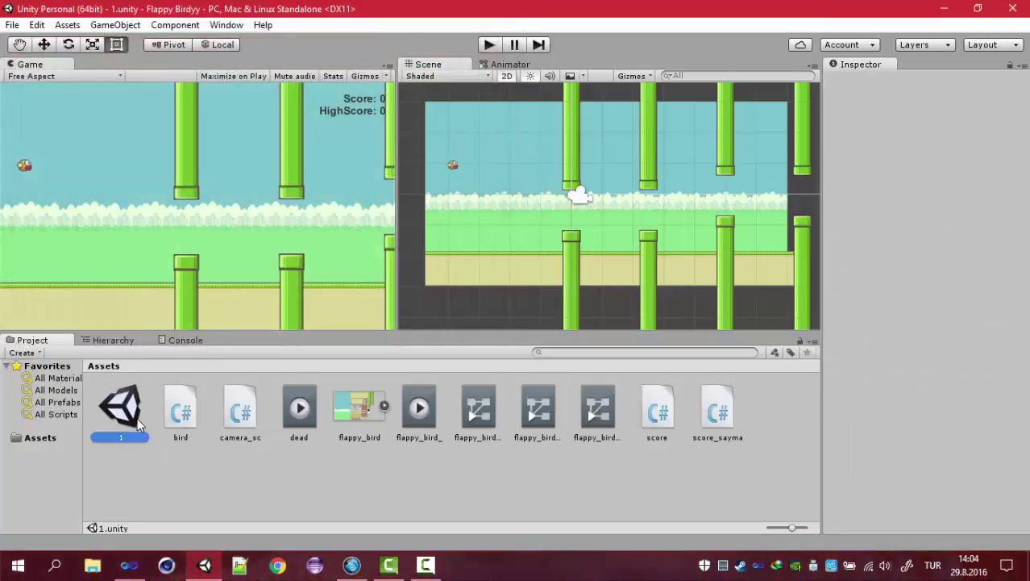
Step: Pass "1" to Application.LoadLevel in bird.cs, save, and return to Unity
left_click(129, 565)
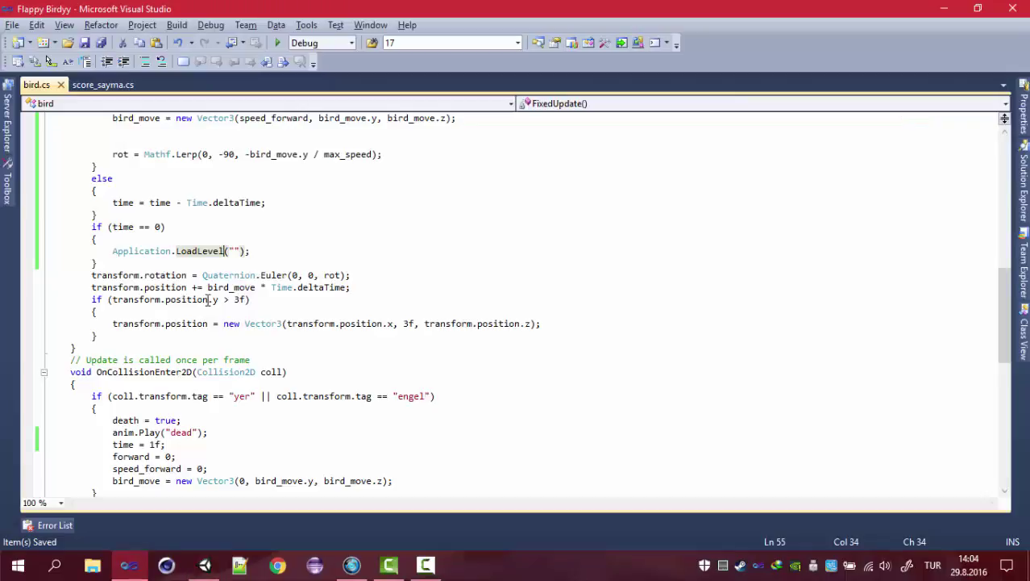
type("1\")")
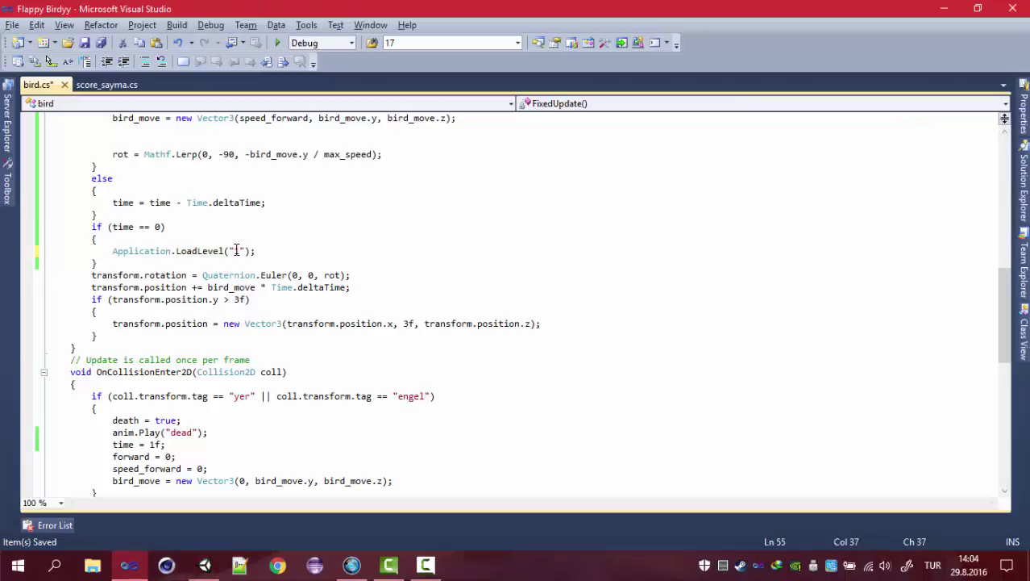
key("ctrl+s")
left_click(204, 565)
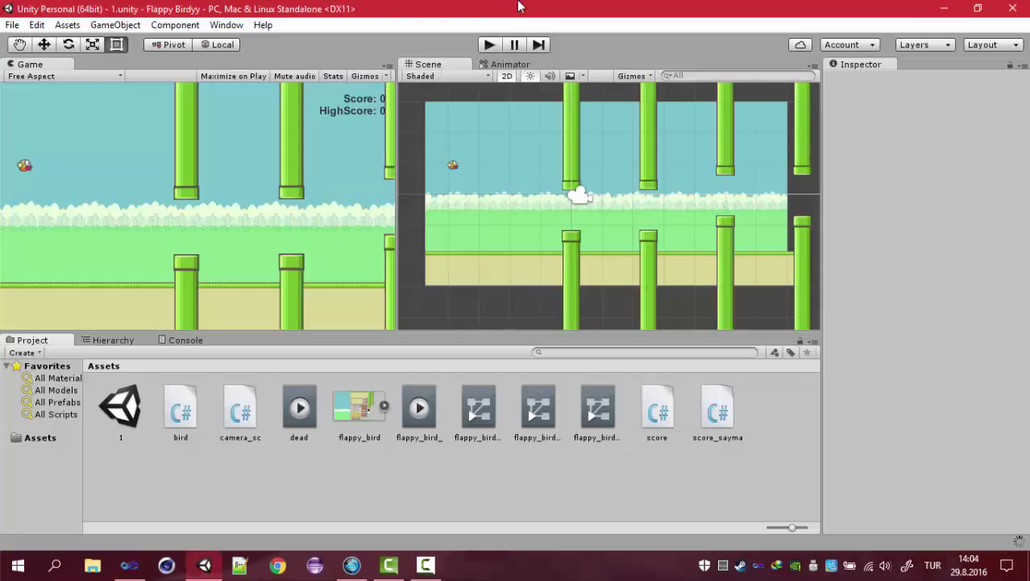
Step: Run and stop a play-mode test of scene 1, then go back to bird.cs
left_click(497, 45)
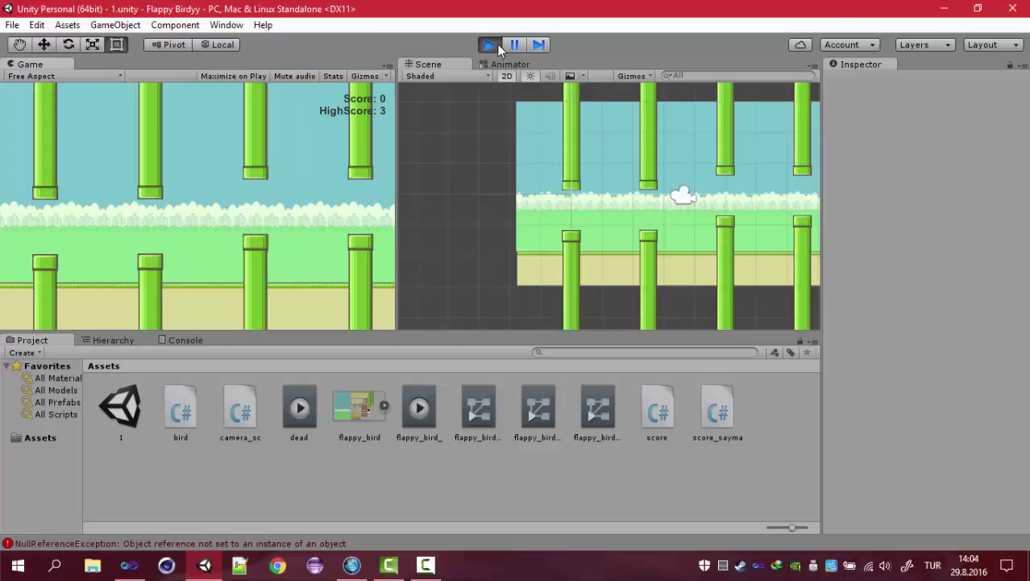
left_click(496, 44)
double_click(180, 411)
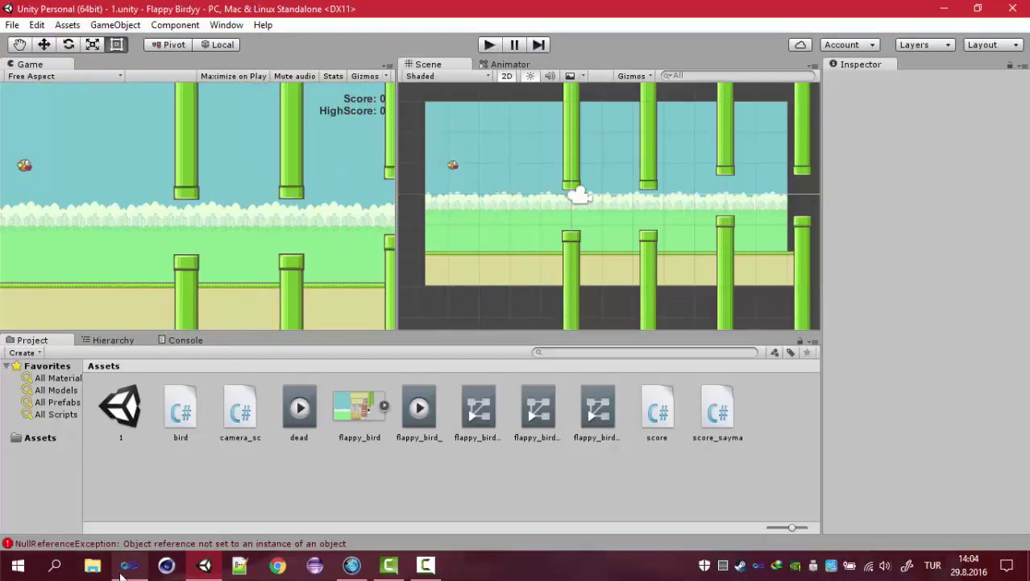
Step: Add Debug.Log(time); after the timer decrement line, save, and switch back to Unity
left_click(298, 198)
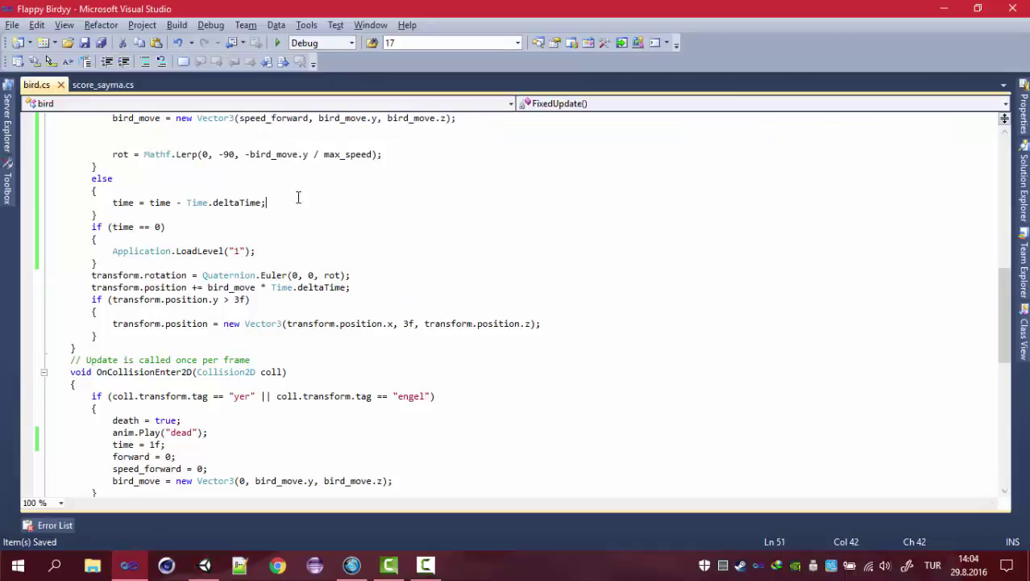
key("Return")
type("de")
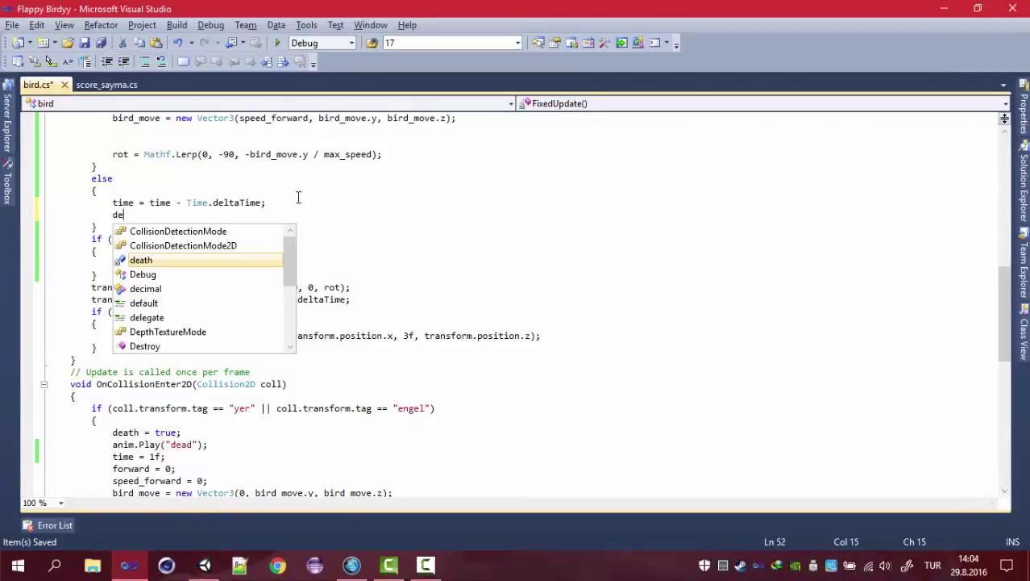
type("bug.l")
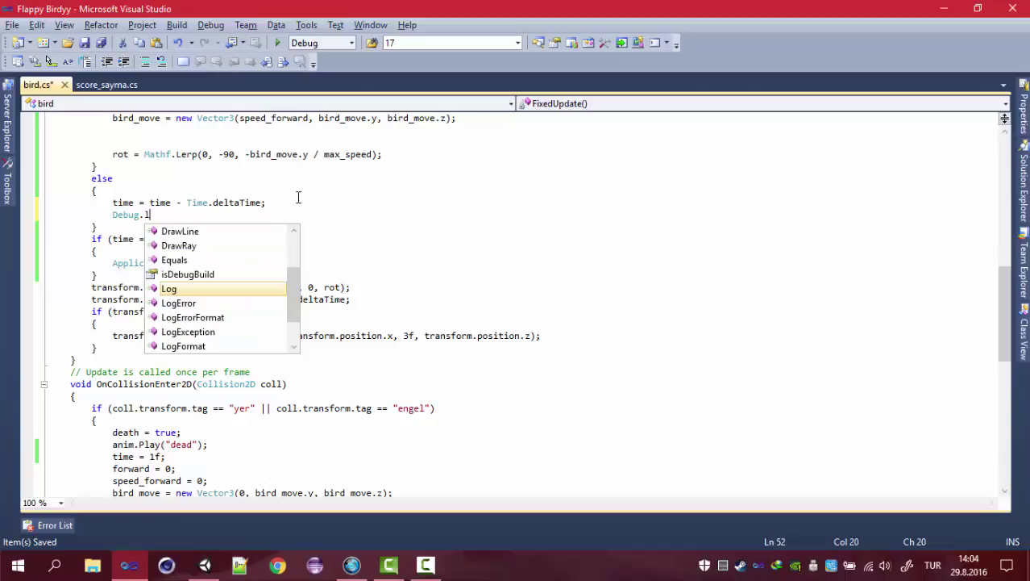
type("(tim")
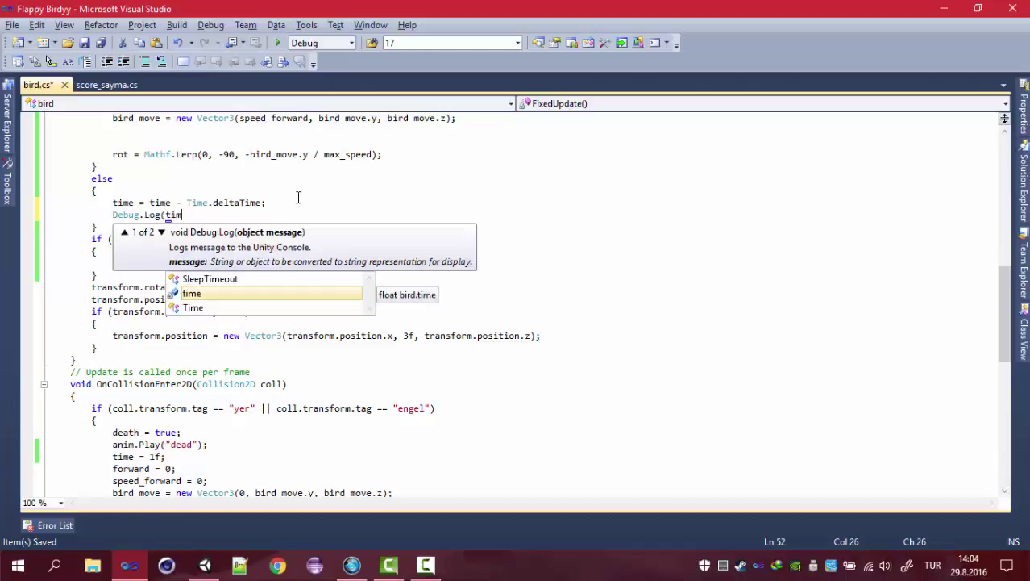
type("e);")
key("ctrl+s")
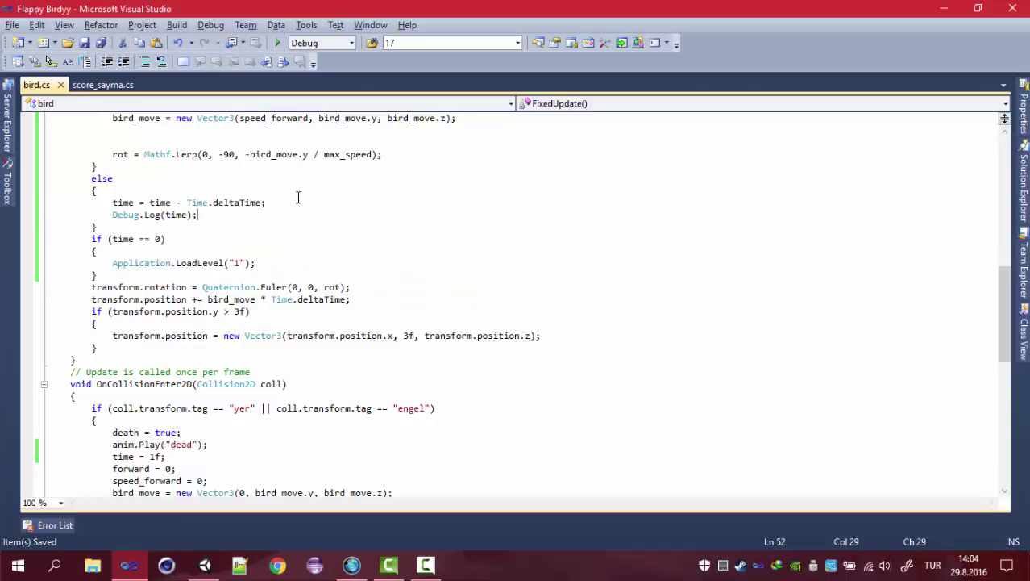
left_click(204, 565)
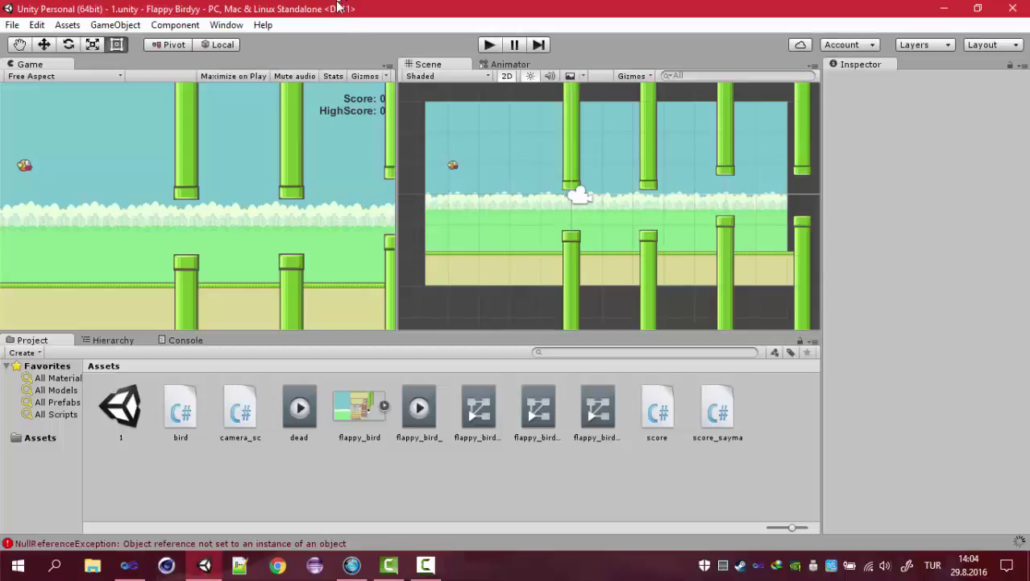
Step: Play-test and watch the Console log the timer dropping below zero, then stop
left_click(490, 46)
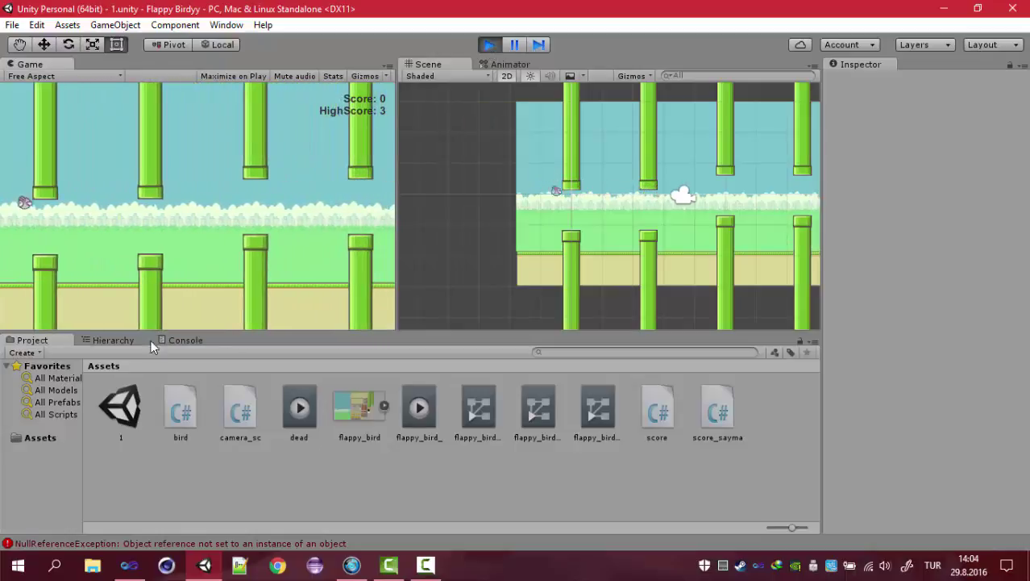
left_click(177, 339)
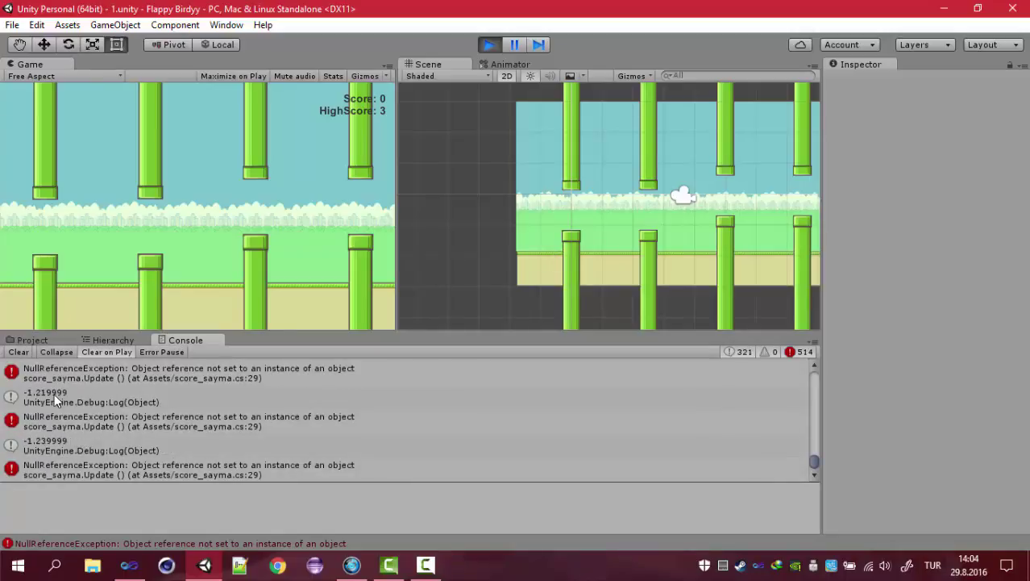
left_click(488, 47)
left_click(129, 565)
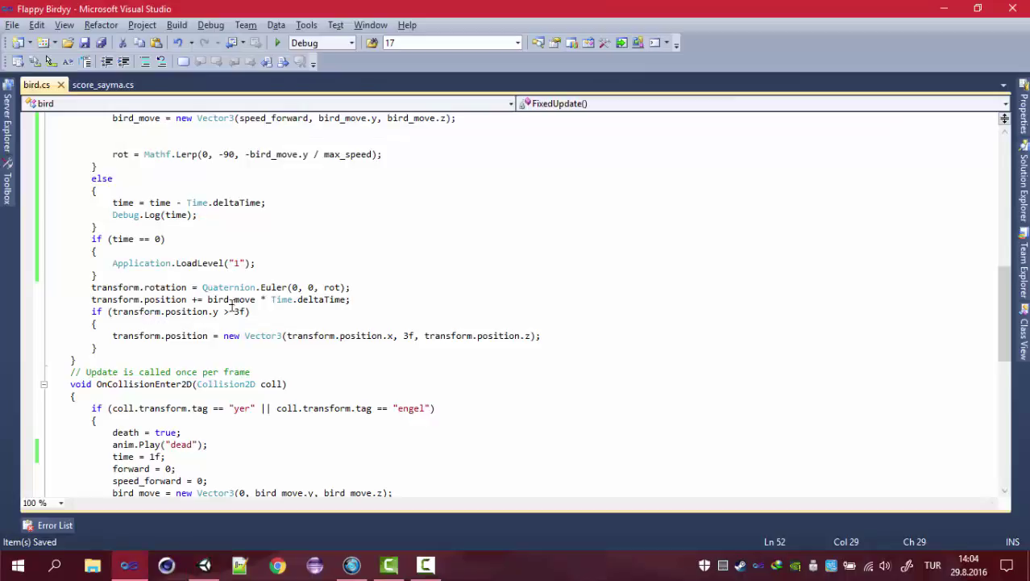
Step: Change the reload check to if (time <= 0), save, and return to Unity
left_click(146, 240)
key("BackSpace")
type("<")
key("ctrl+s")
left_click(204, 565)
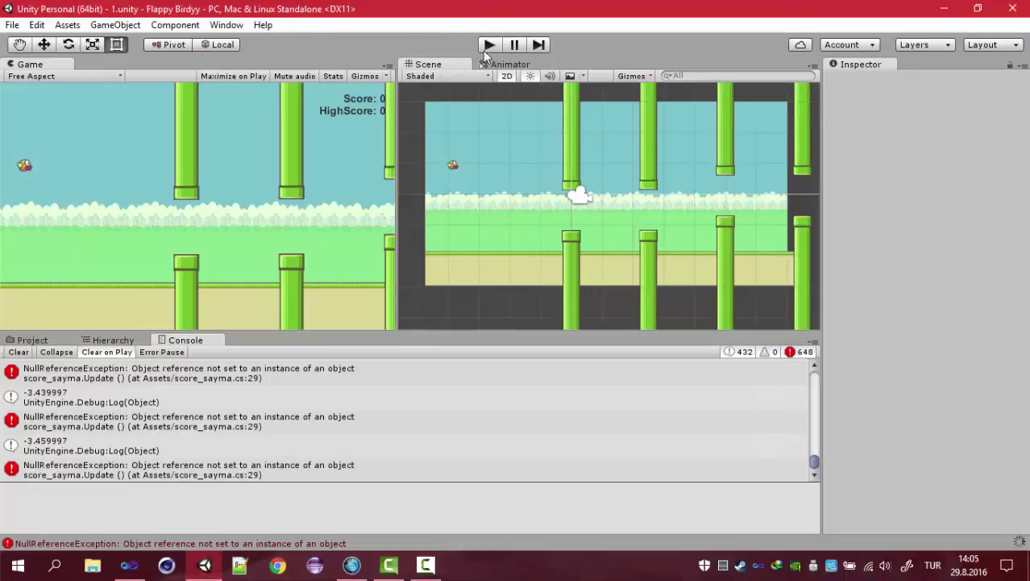
Step: Play and flap with Space until the bird dies, confirming the scene reloads with score 0
left_click(489, 45)
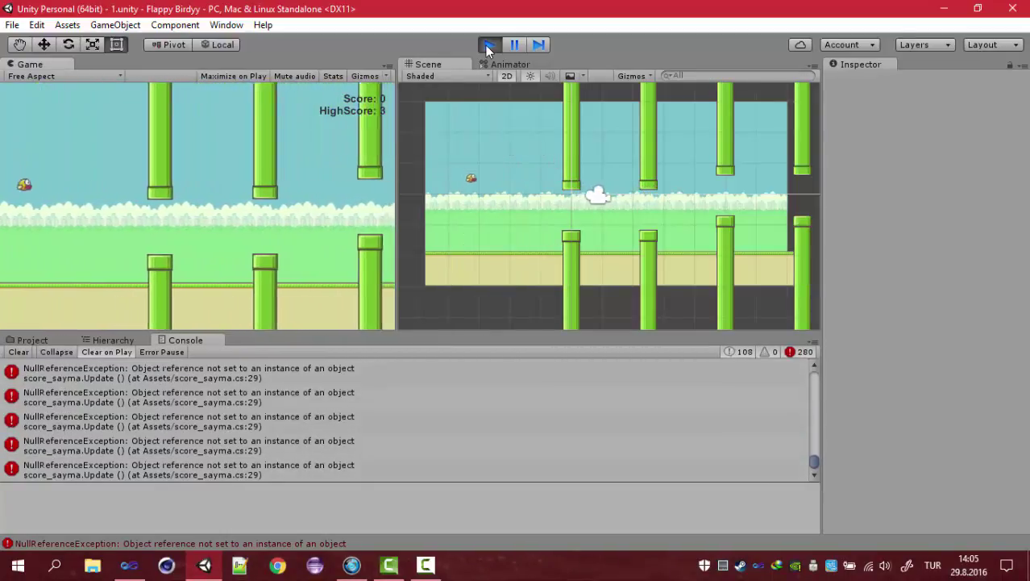
key("space")
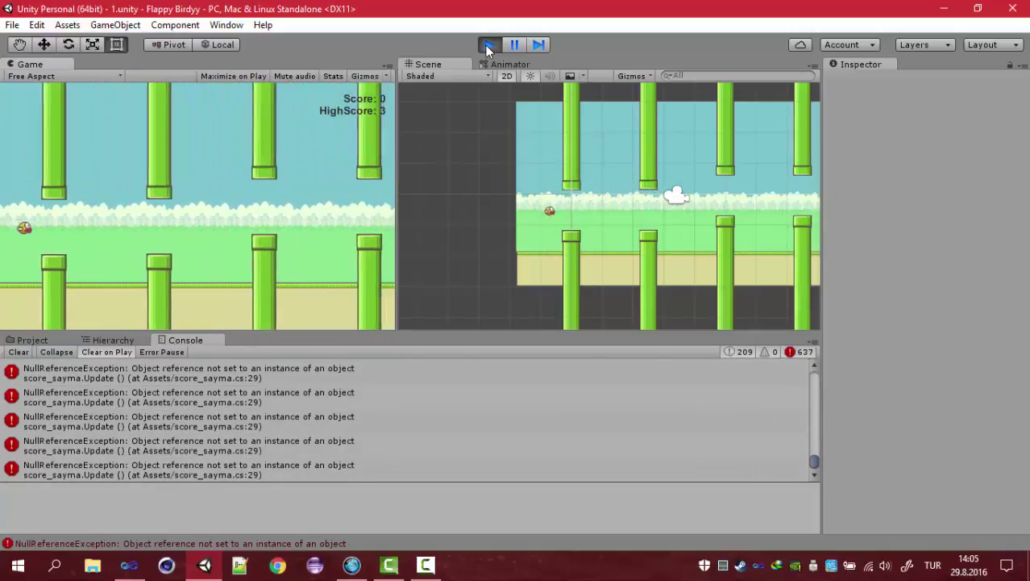
key("space")
key("space")
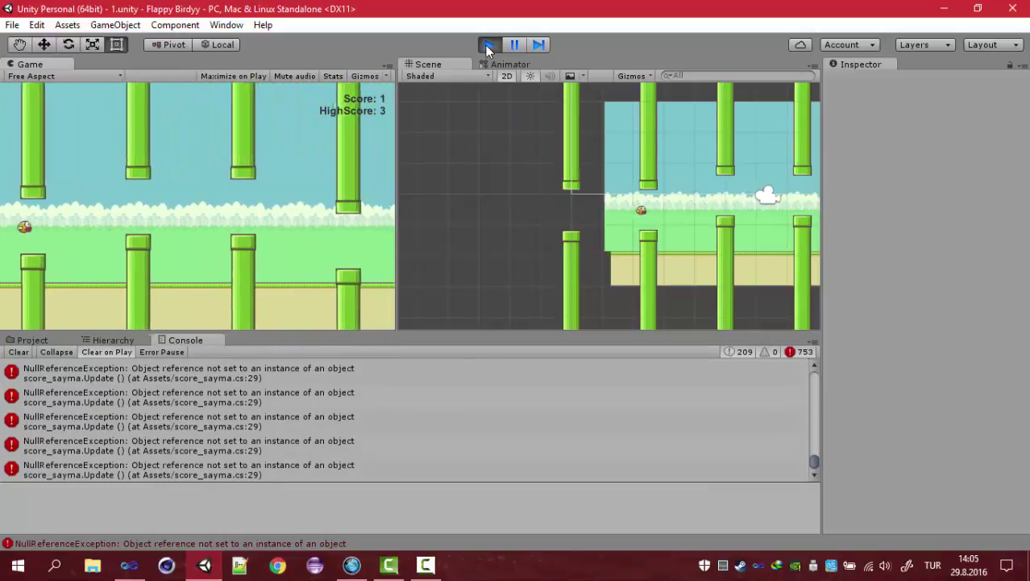
key("space")
key("space")
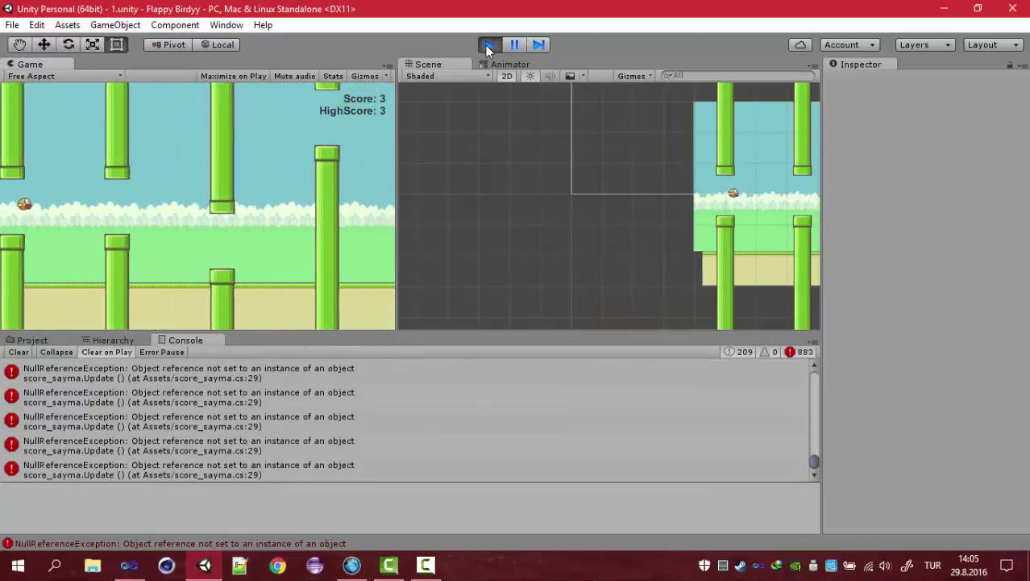
key("space")
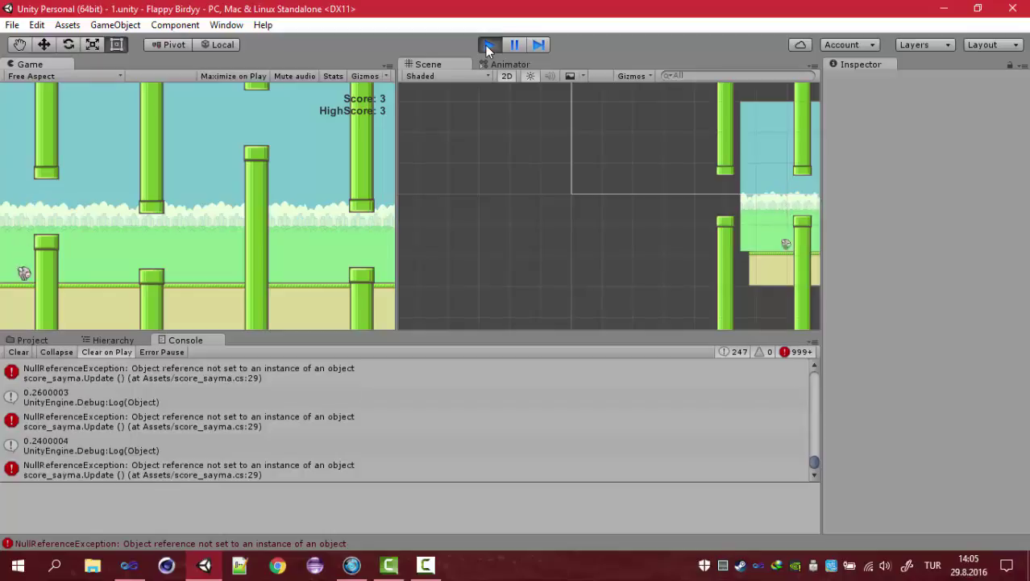
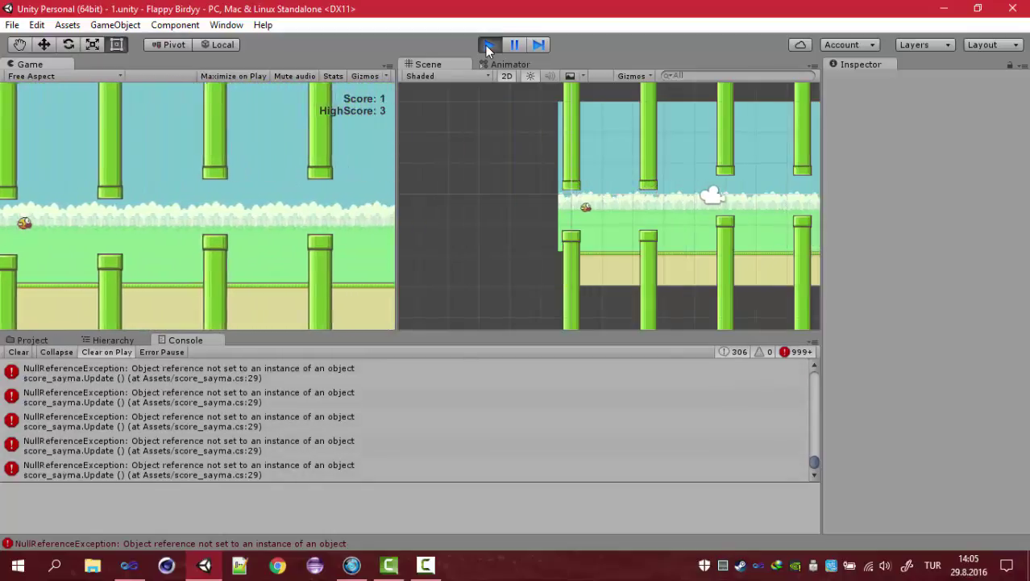
key("space")
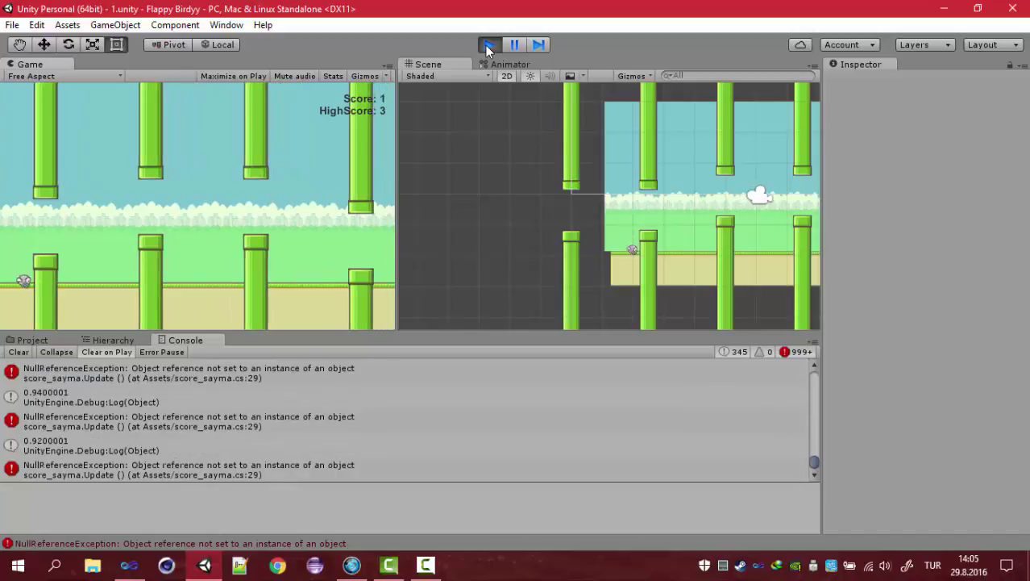
Step: Playtest the game, flapping the bird through pipes to raise Score and HighScore
left_click(489, 45)
left_click(488, 45)
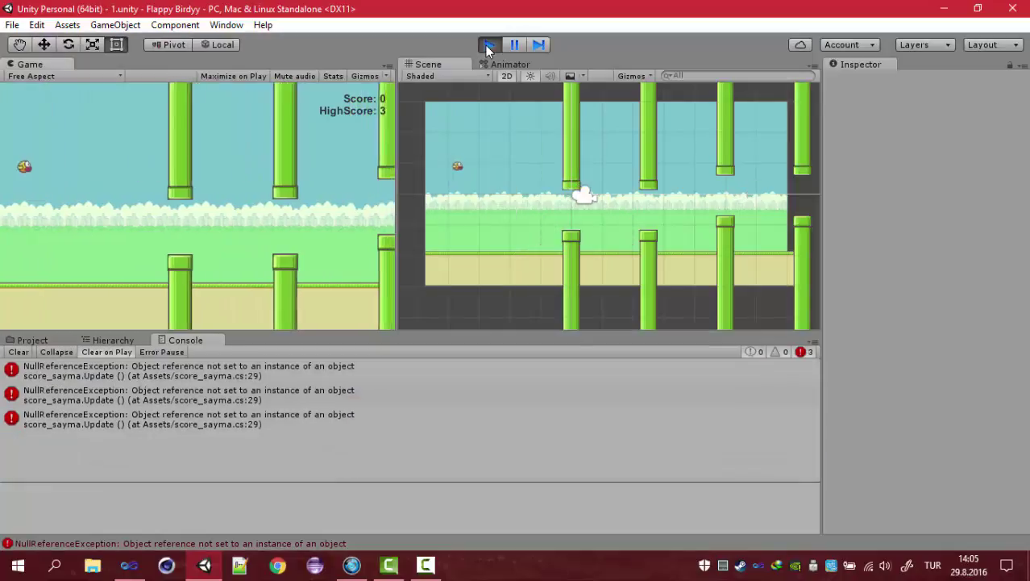
key("space")
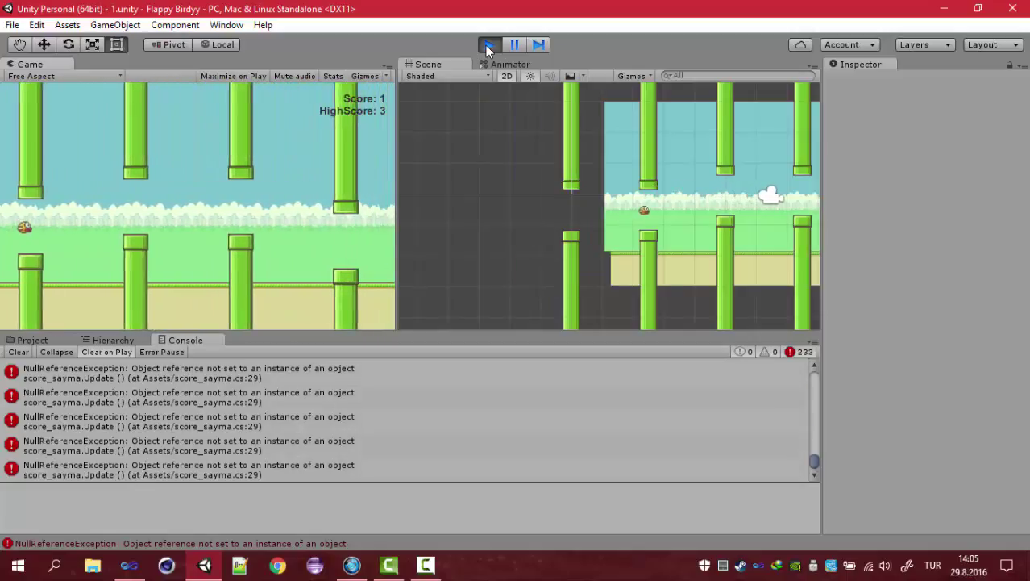
key("space")
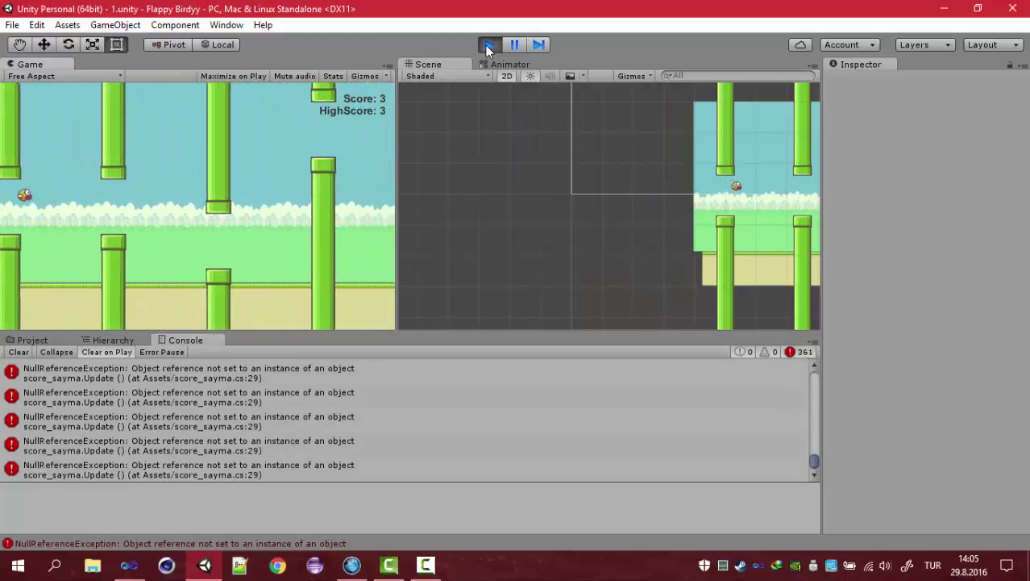
key("space")
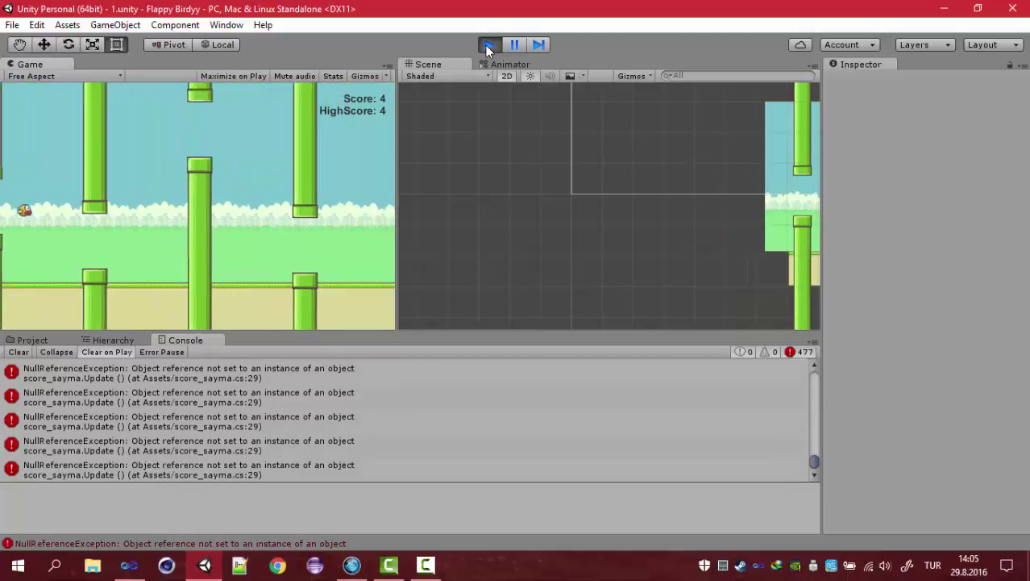
key("space")
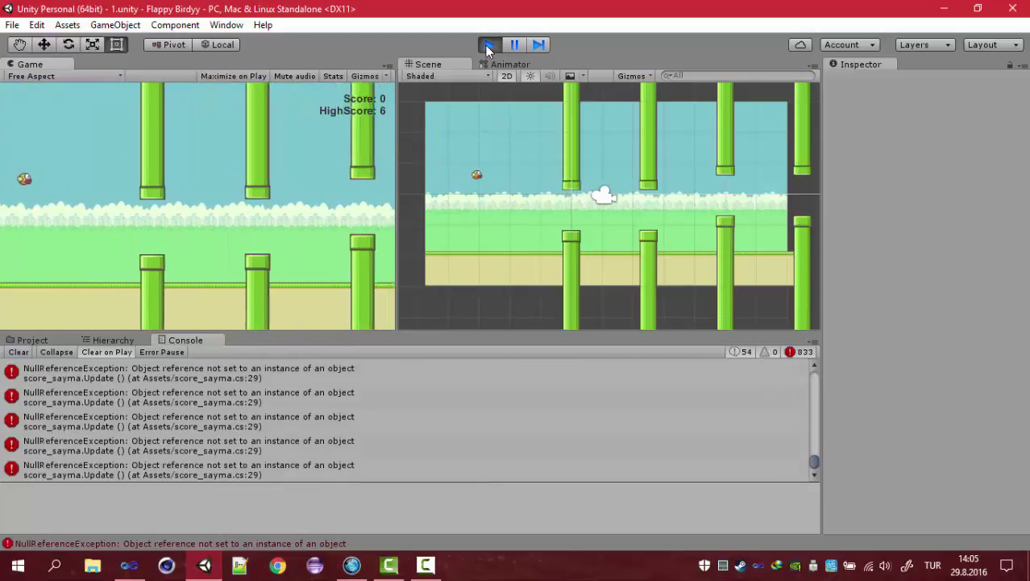
left_click(487, 45)
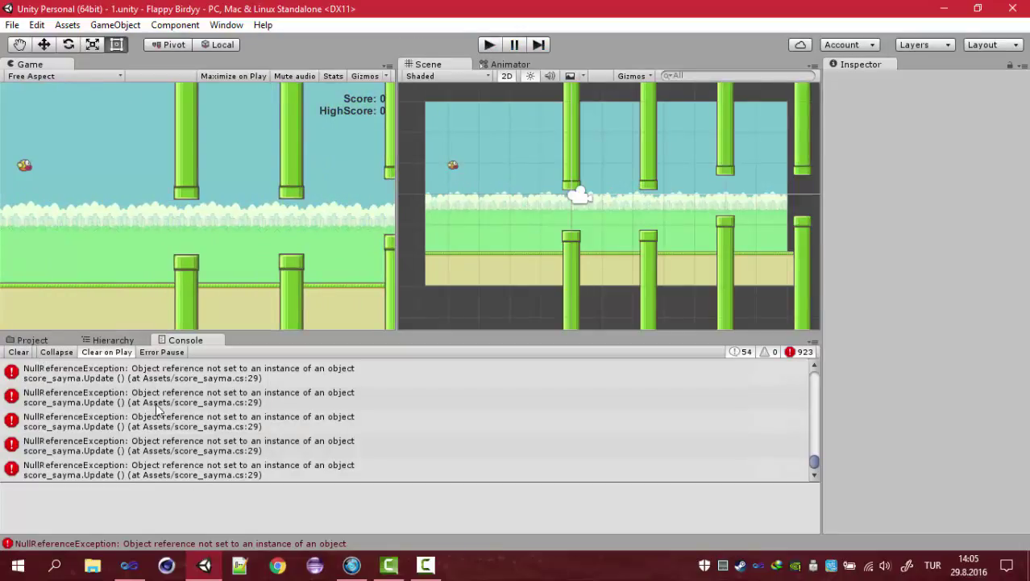
Step: Read the null reference error, clear the Console, and switch to Visual Studio
left_click(182, 376)
left_click(24, 354)
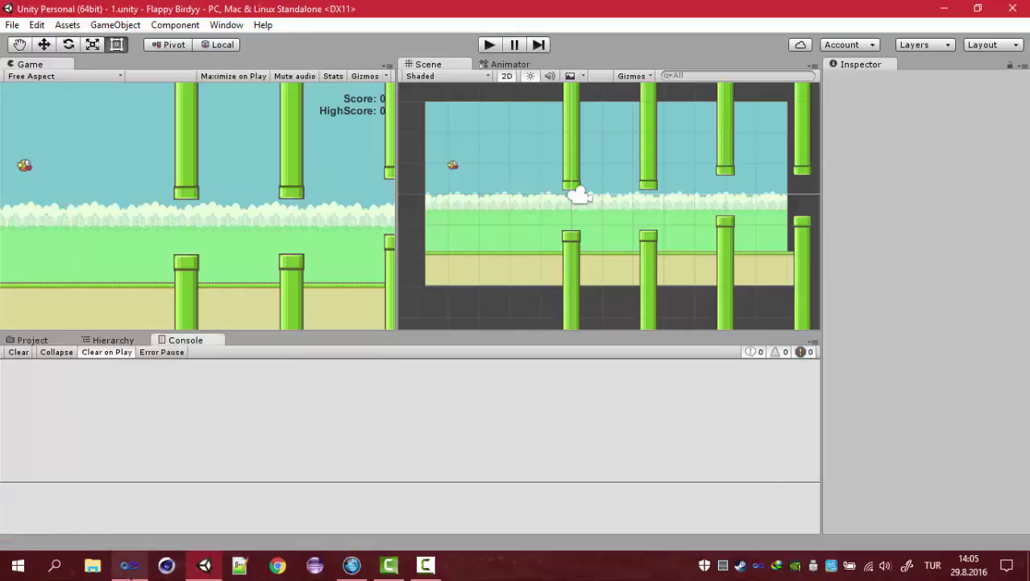
key("alt+Tab")
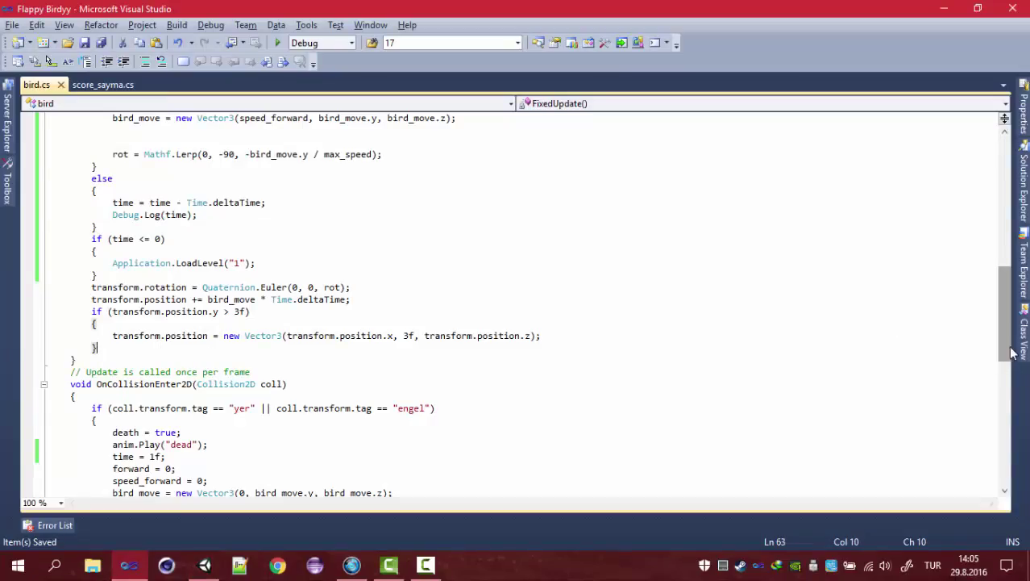
Step: Review score_sayma.cs, checking the score text update and the score reset in Start()
left_click(104, 87)
left_click(103, 456)
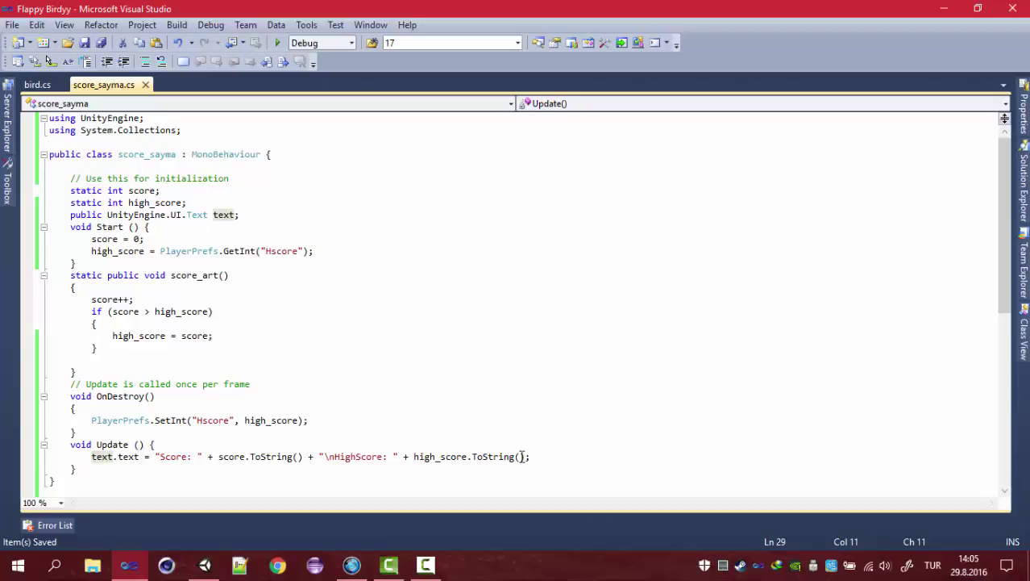
left_click(122, 239)
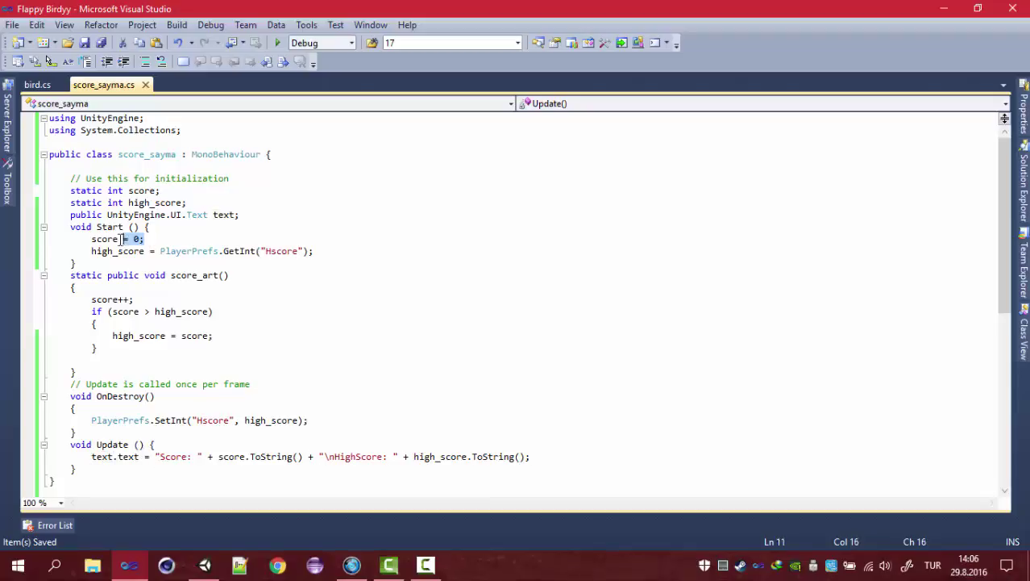
left_click(168, 259)
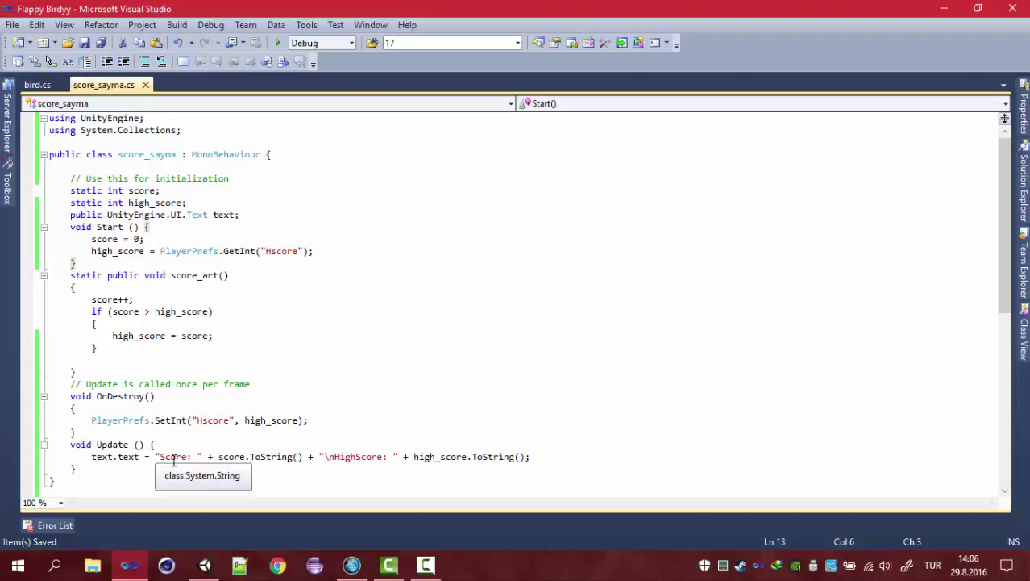
Step: Check the Score label text, then select GameObject (1) in Unity's Scene view
left_click(172, 457)
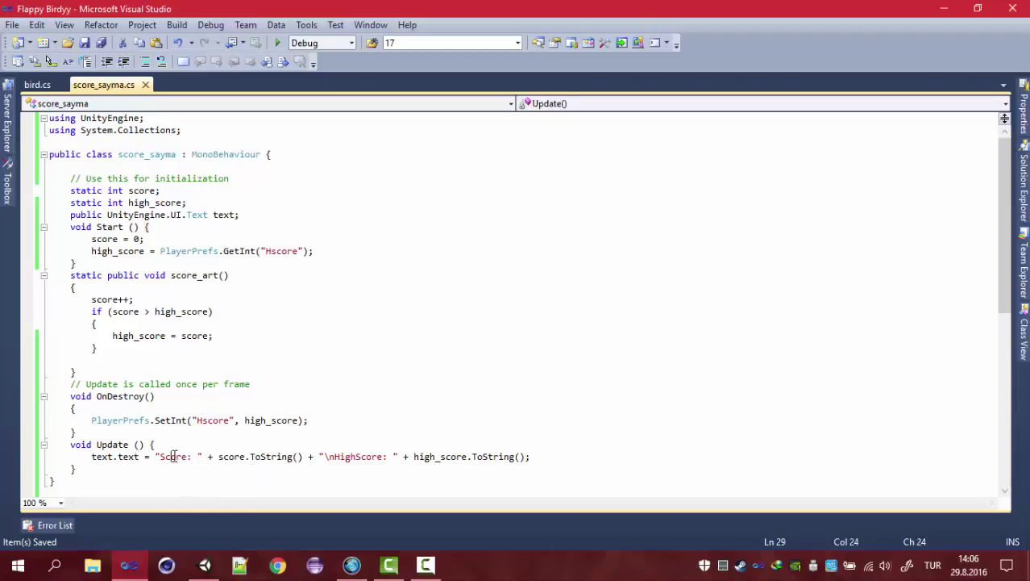
left_click(197, 458)
left_click(208, 563)
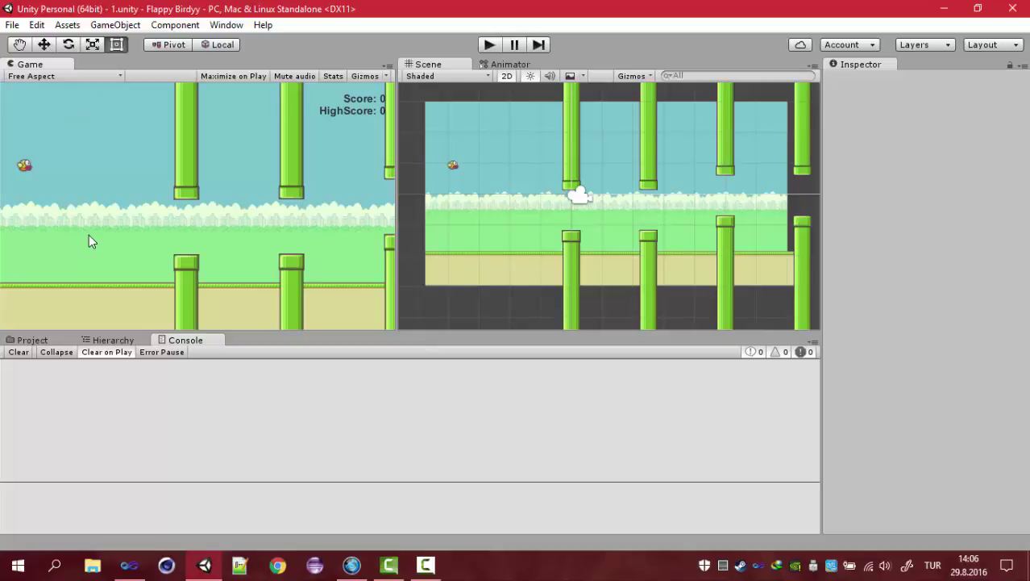
left_click(420, 153)
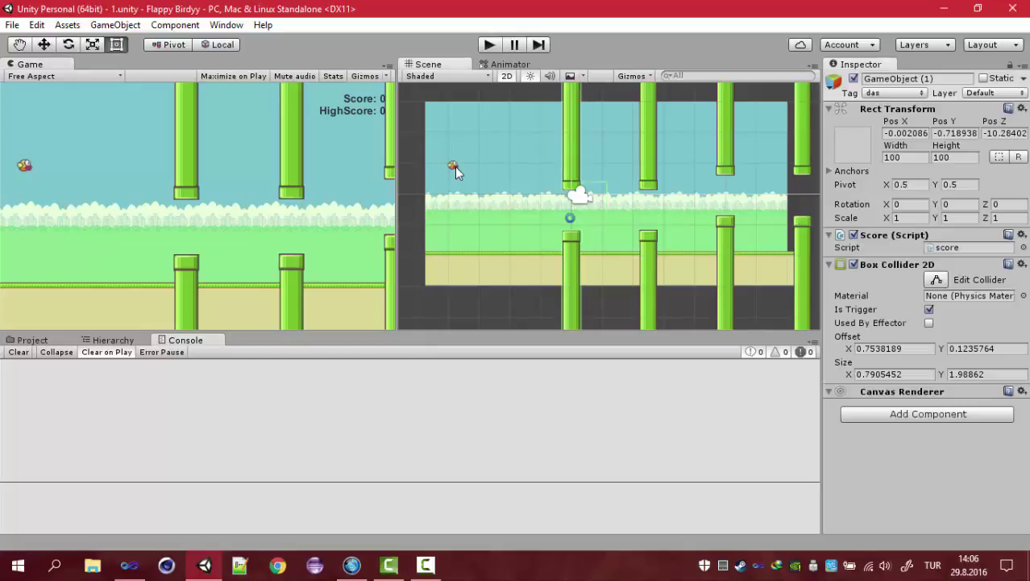